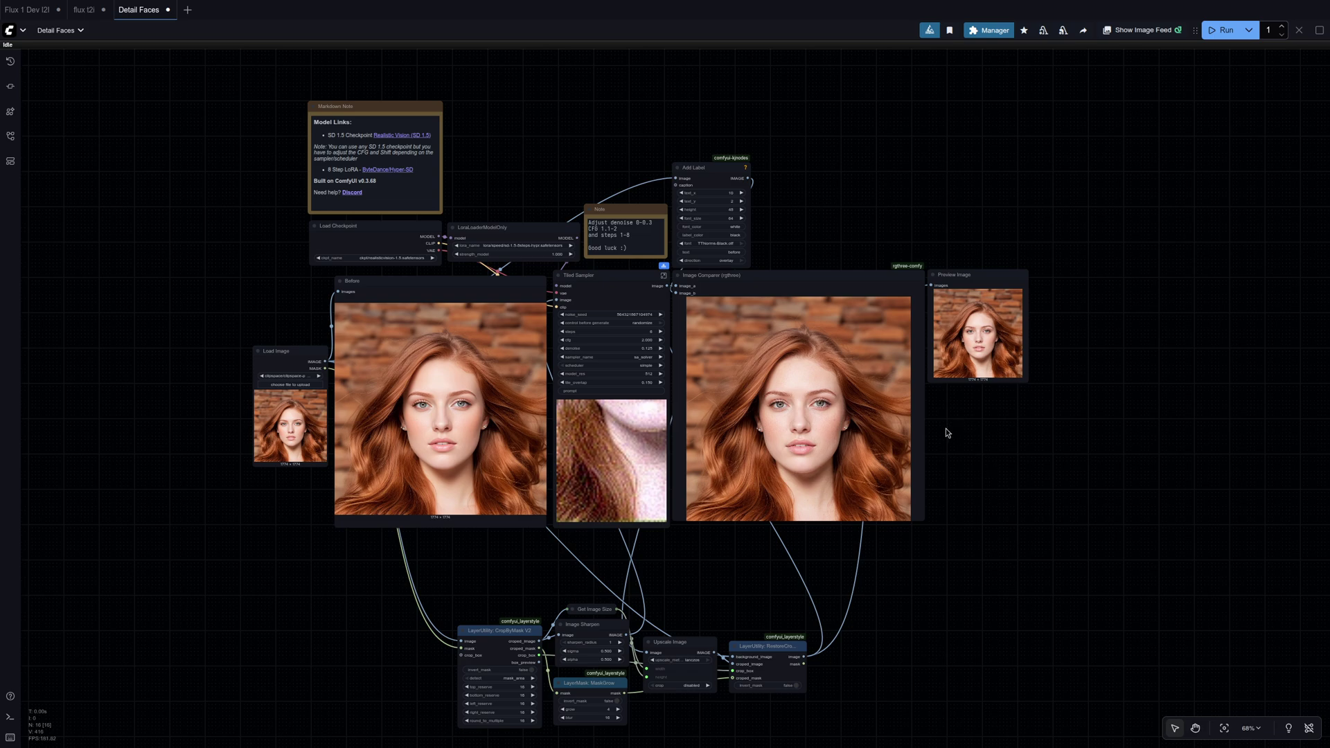
# - Pan and zoom around the graph to review the model links note, sampler nodes and input image
pyautogui.scroll(7, 947, 429)
pyautogui.scroll(6, 690, 435)
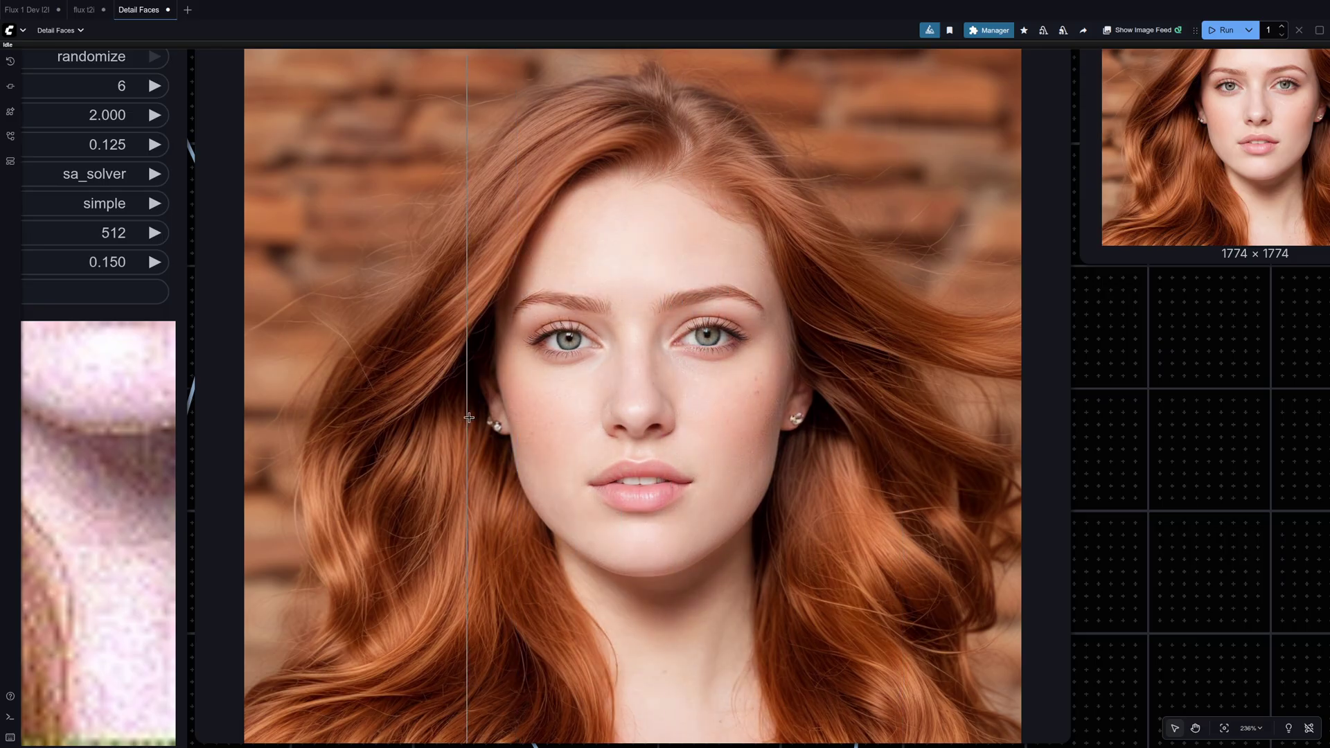
pyautogui.scroll(5, 470, 420)
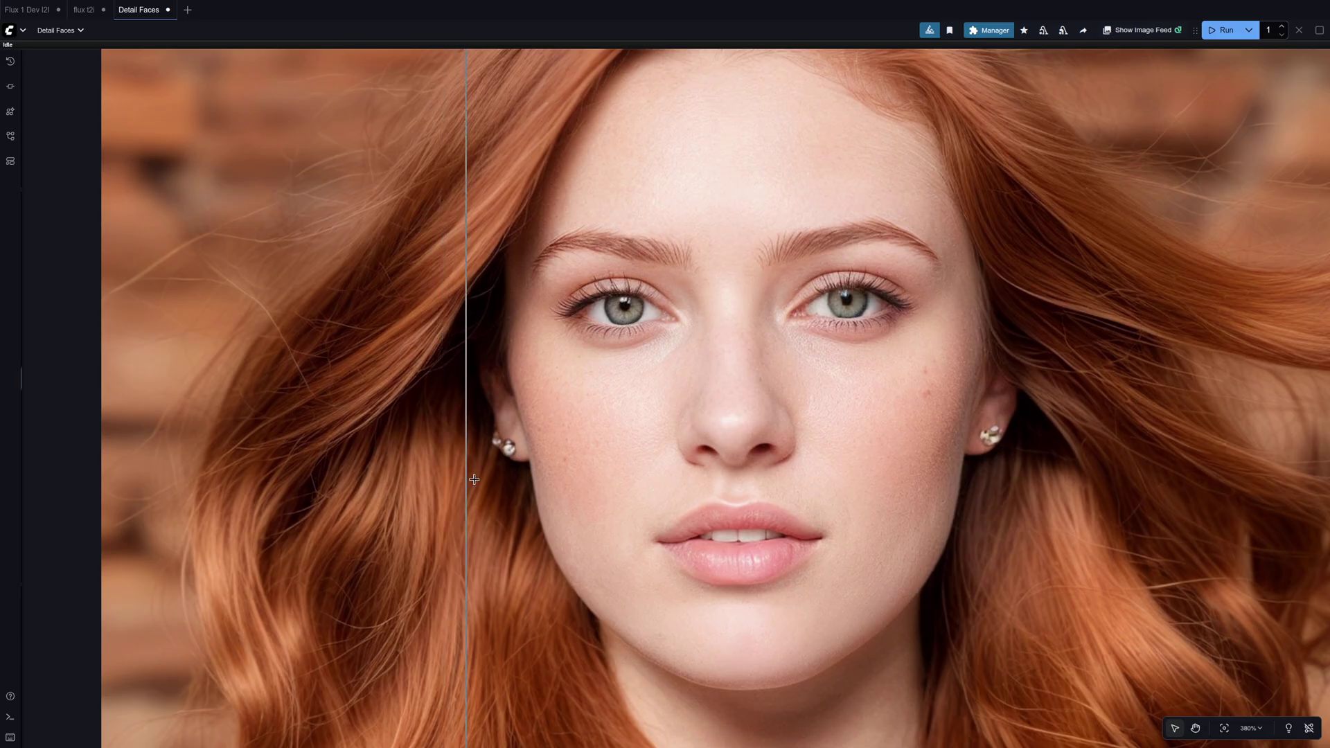
pyautogui.scroll(-8, 957, 478)
pyautogui.scroll(-6, 956, 478)
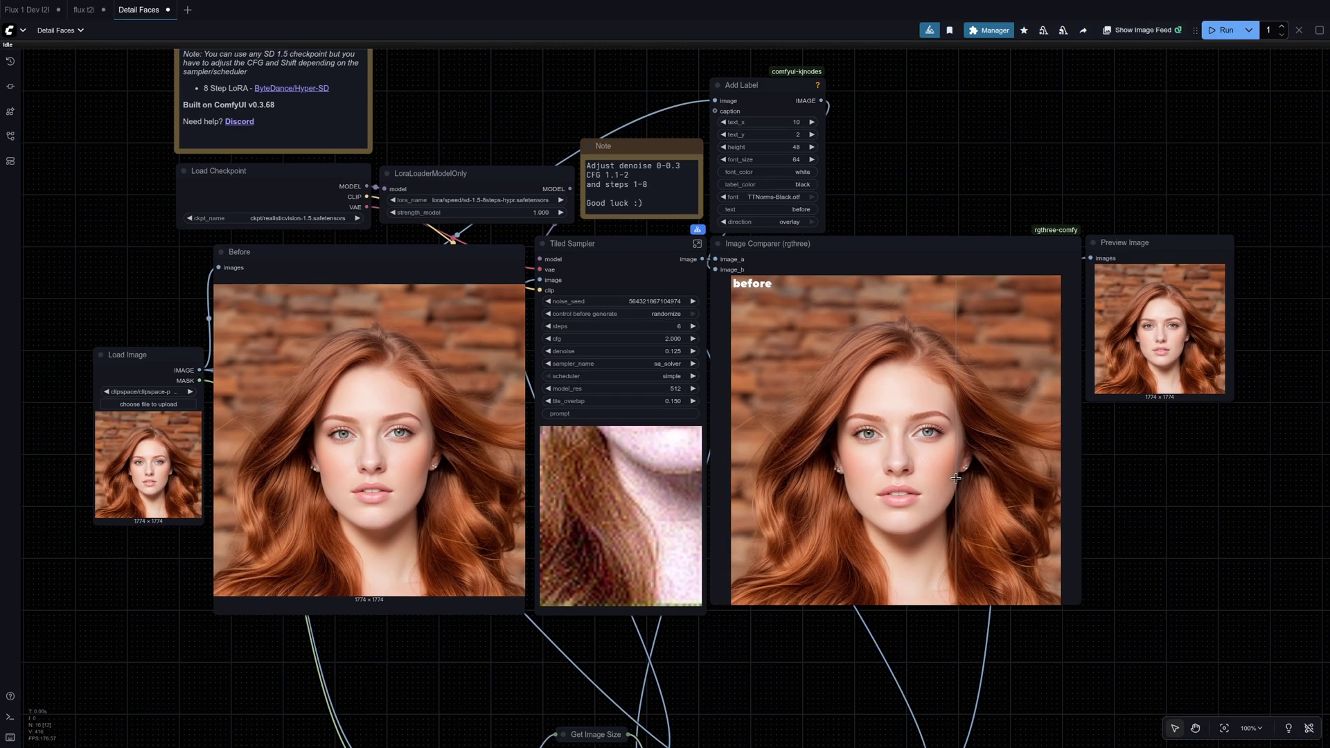
pyautogui.moveTo(468, 192); pyautogui.dragTo(650, 450)
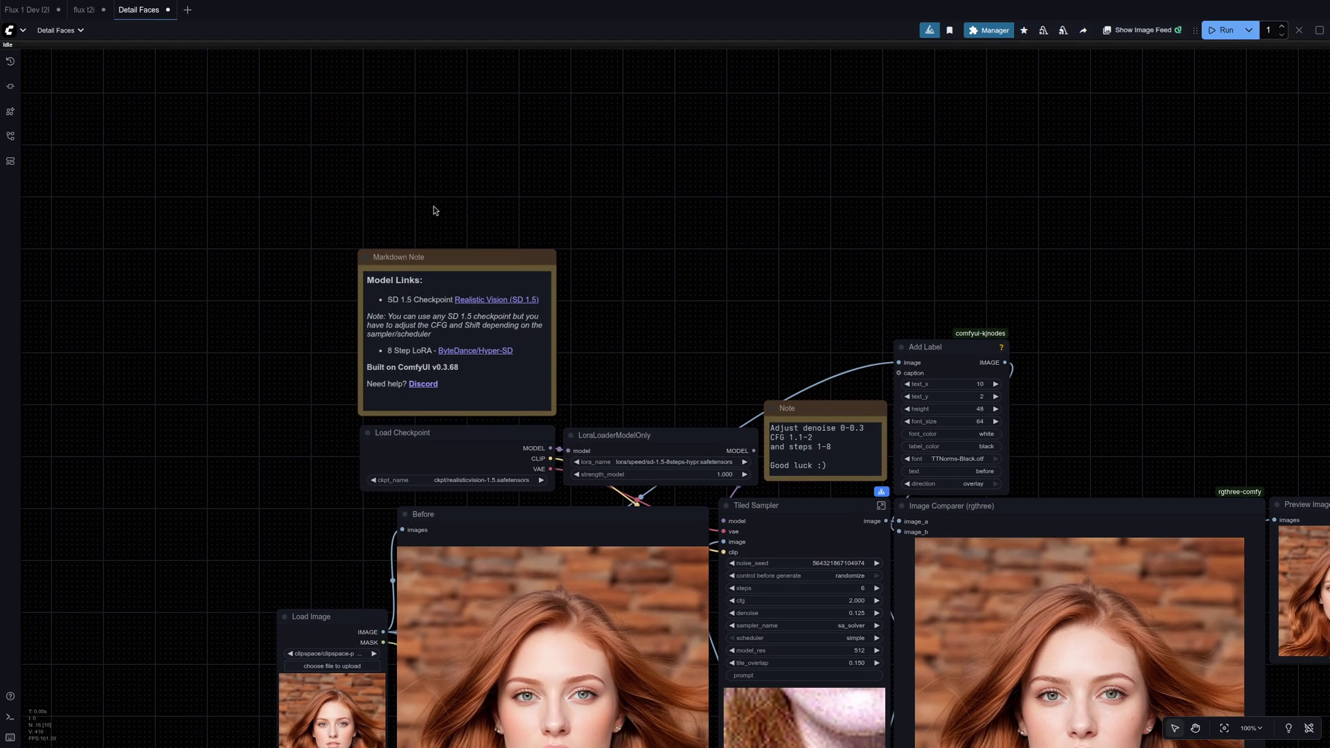
pyautogui.scroll(5, 436, 211)
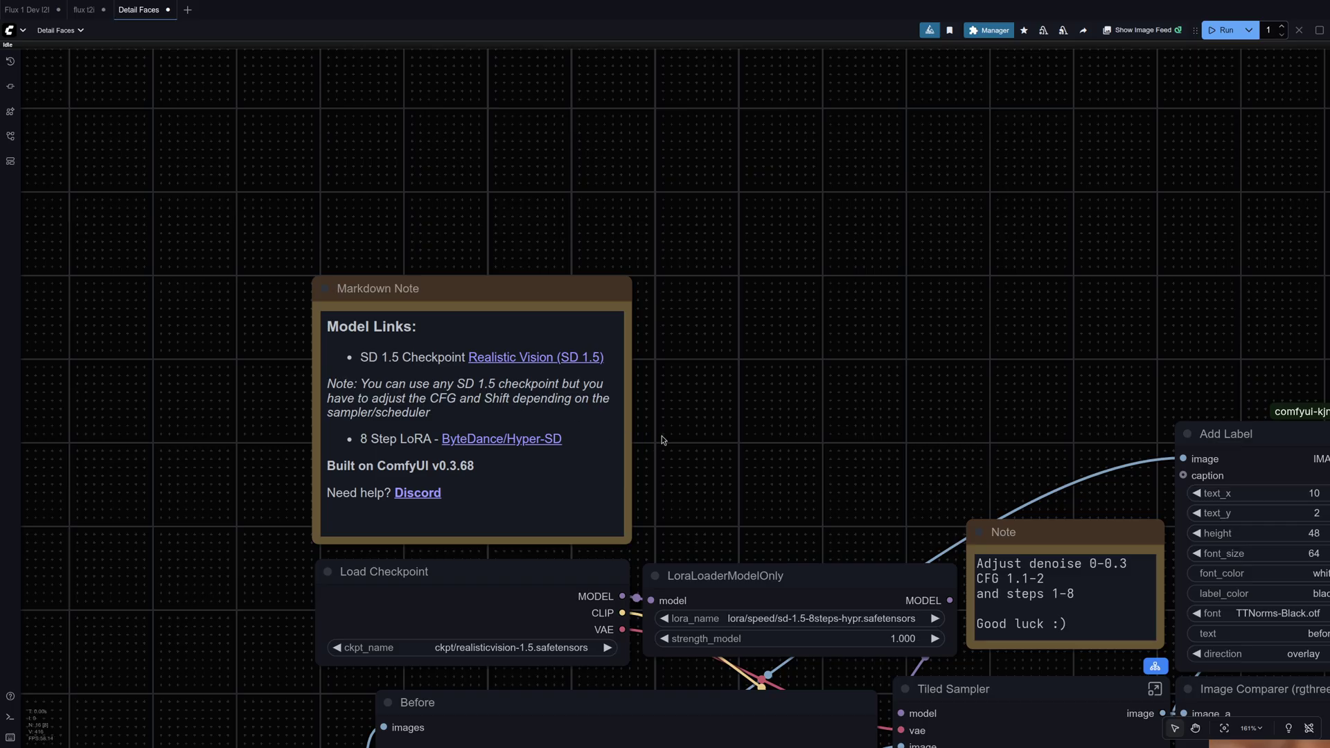
pyautogui.scroll(-5, 676, 443)
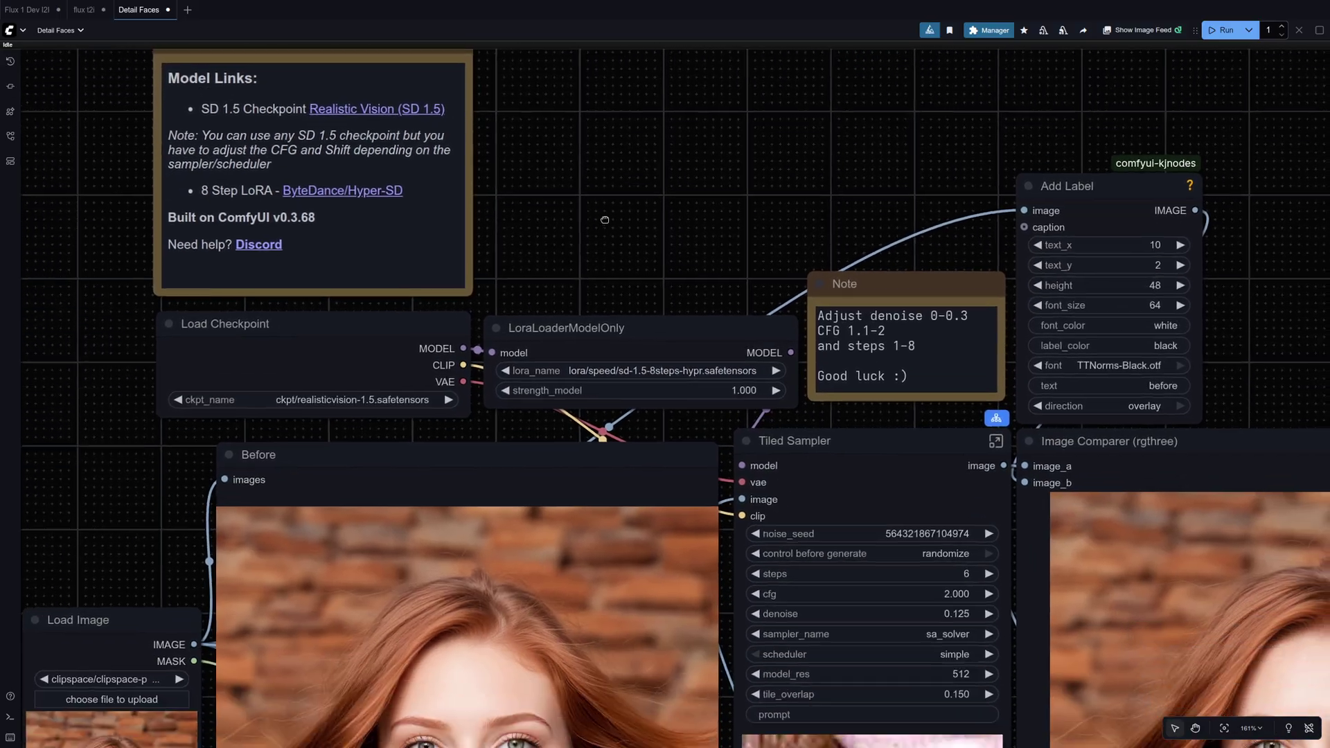
pyautogui.moveTo(605, 220); pyautogui.dragTo(591, 189)
pyautogui.moveTo(655, 382); pyautogui.dragTo(754, 331)
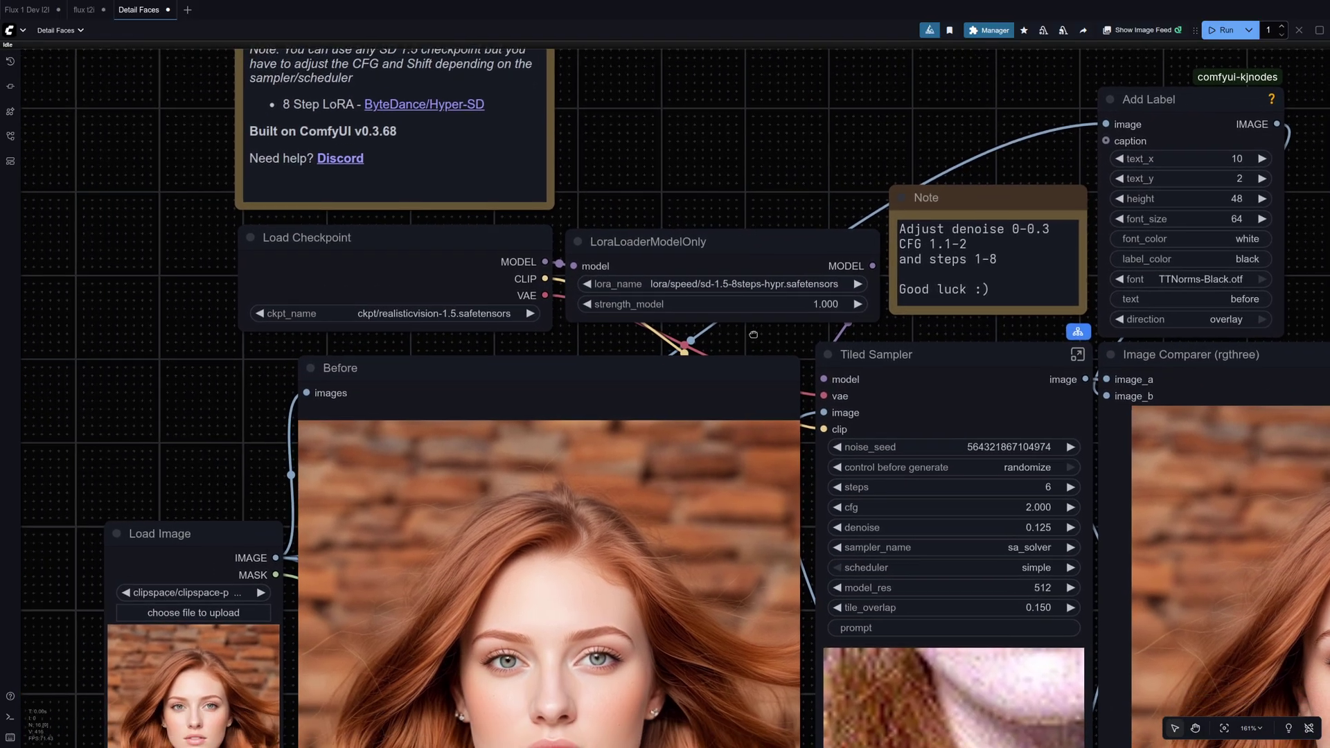
pyautogui.scroll(-1, 754, 331)
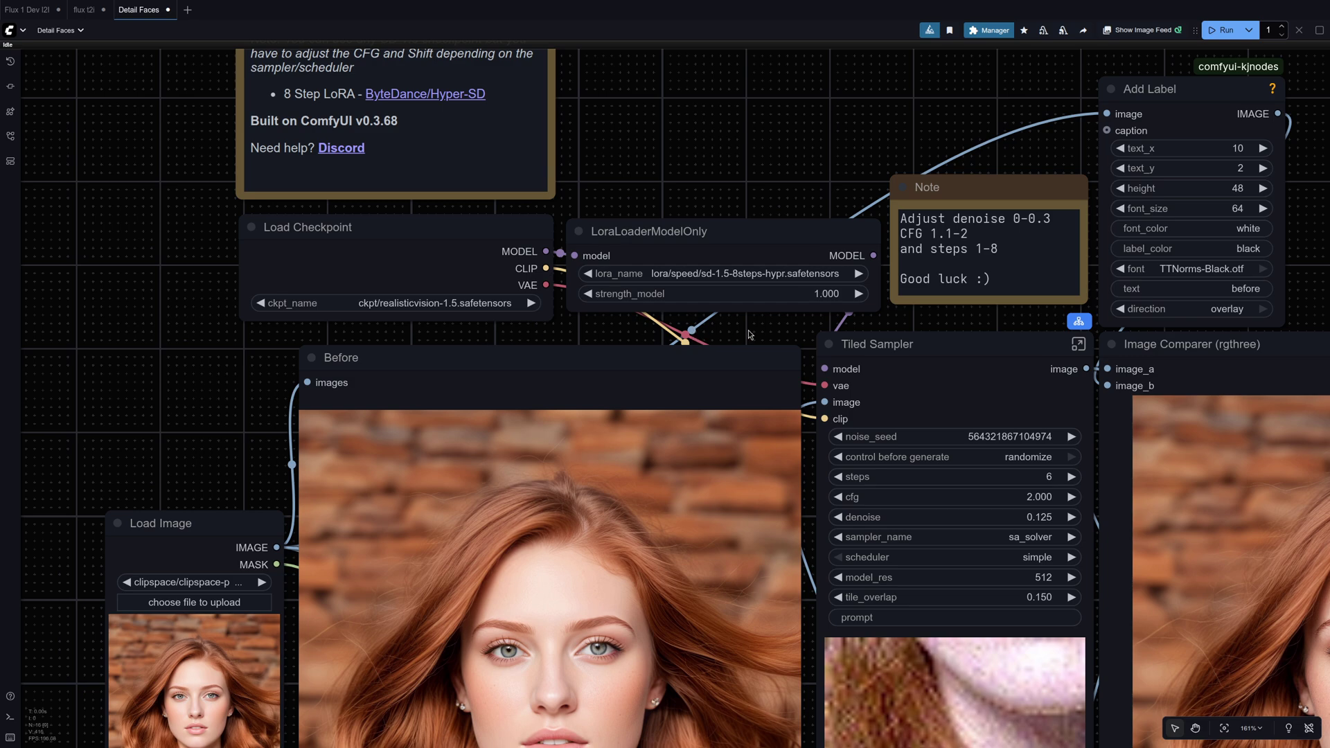
pyautogui.moveTo(750, 333); pyautogui.dragTo(701, 426)
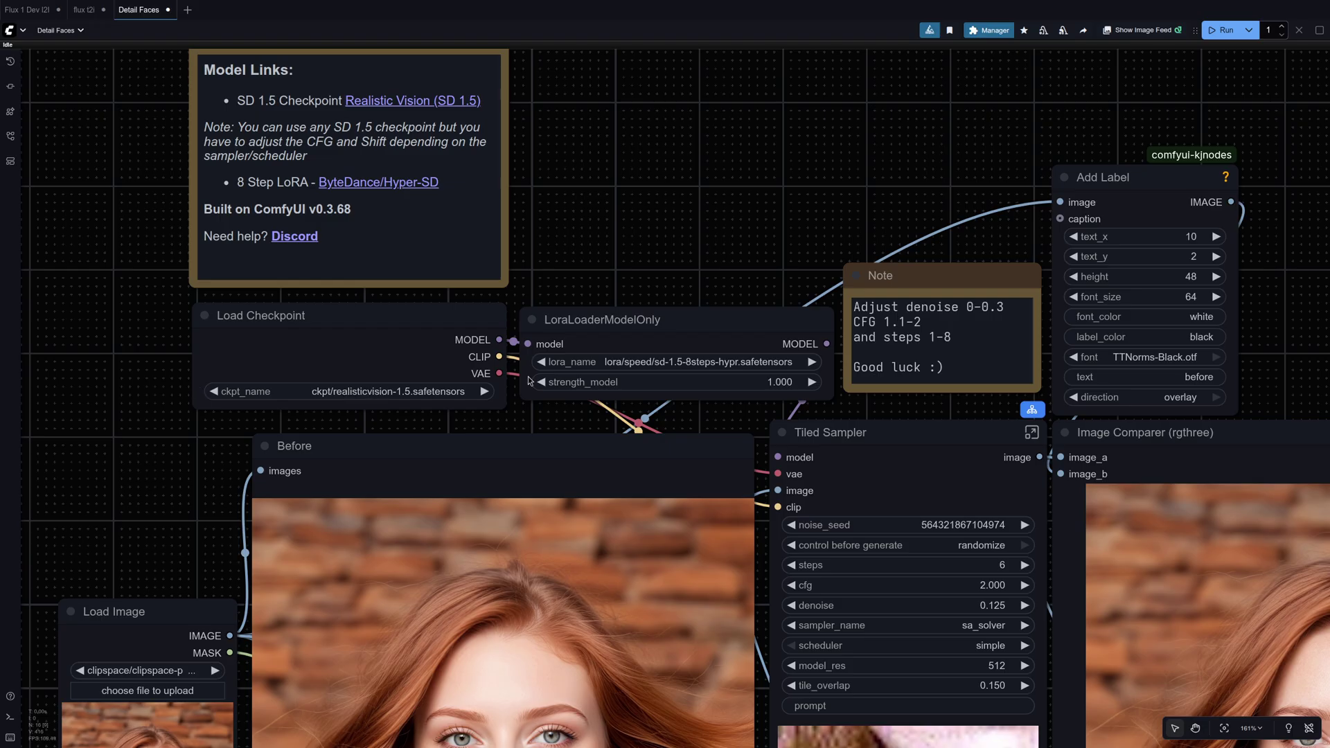
pyautogui.moveTo(375, 422); pyautogui.dragTo(714, 152)
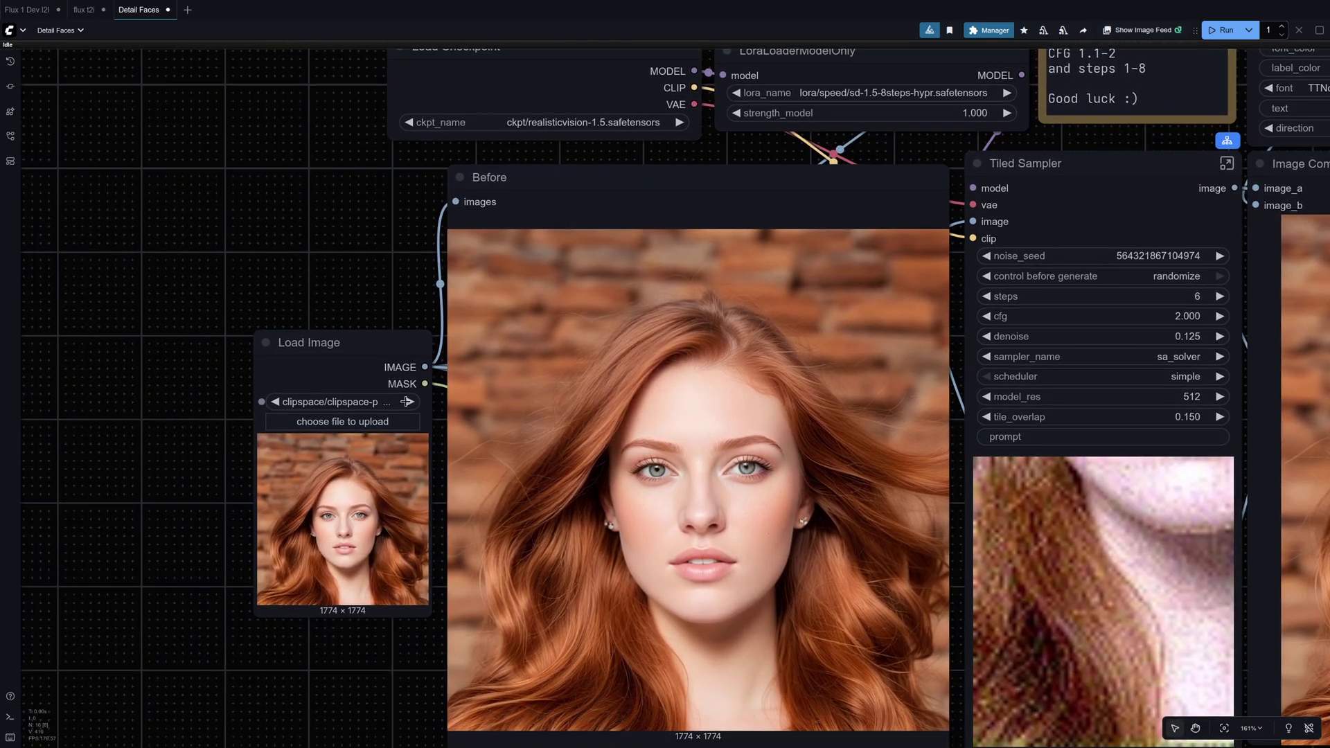
# - Choose sample.png as the image in the Load Image node
pyautogui.click(351, 402)
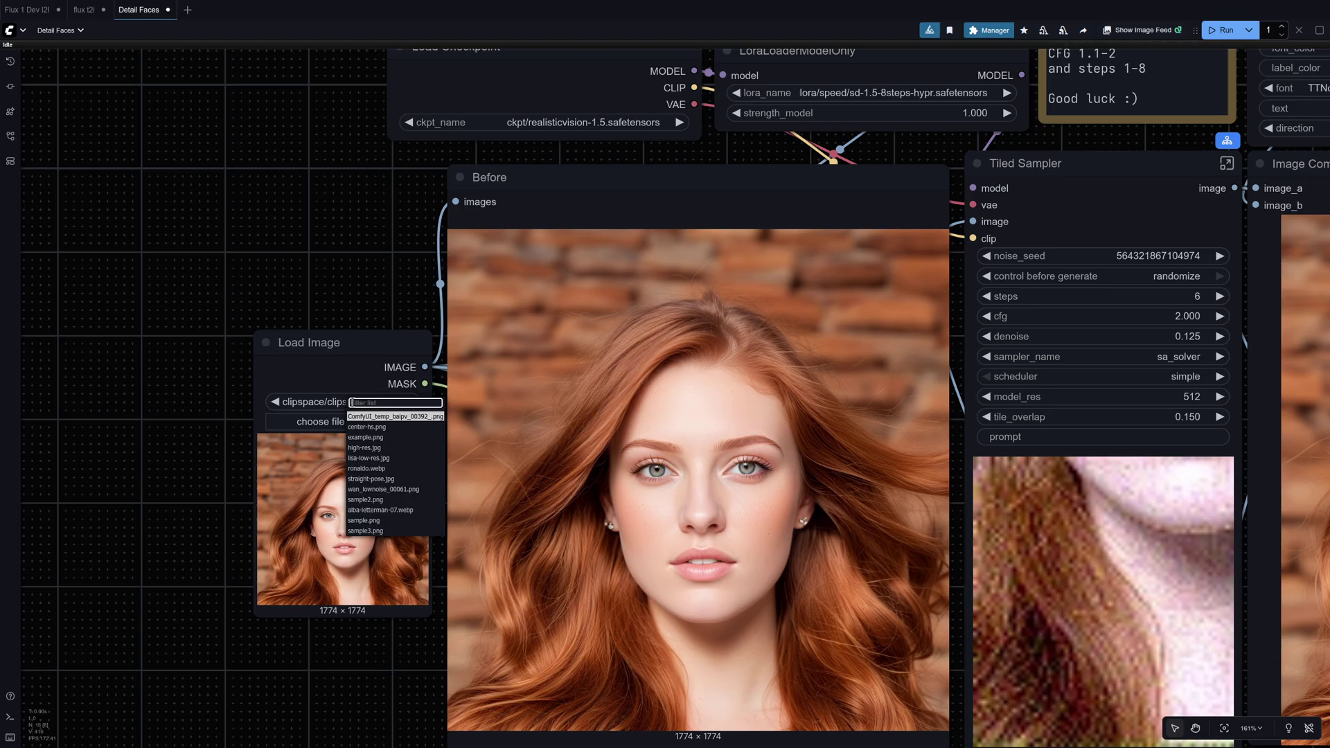
pyautogui.click(379, 523)
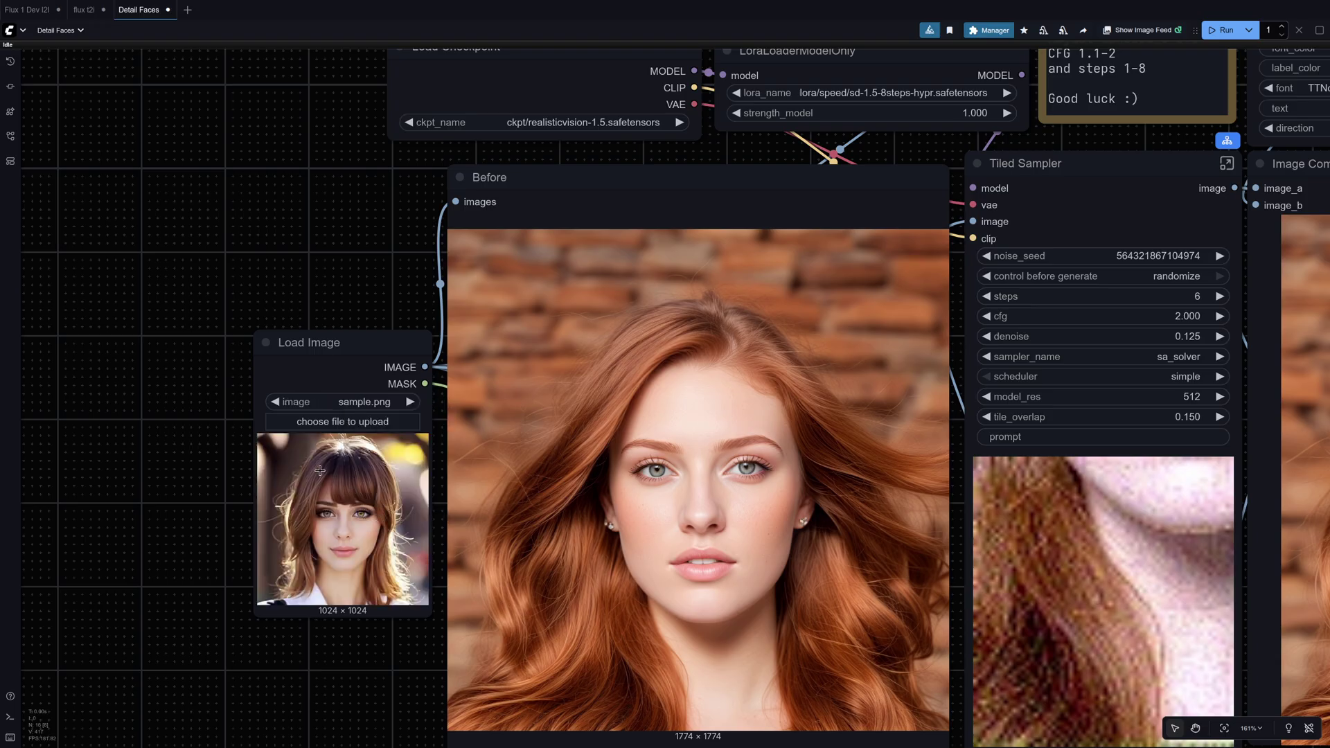
pyautogui.scroll(-2, 246, 477)
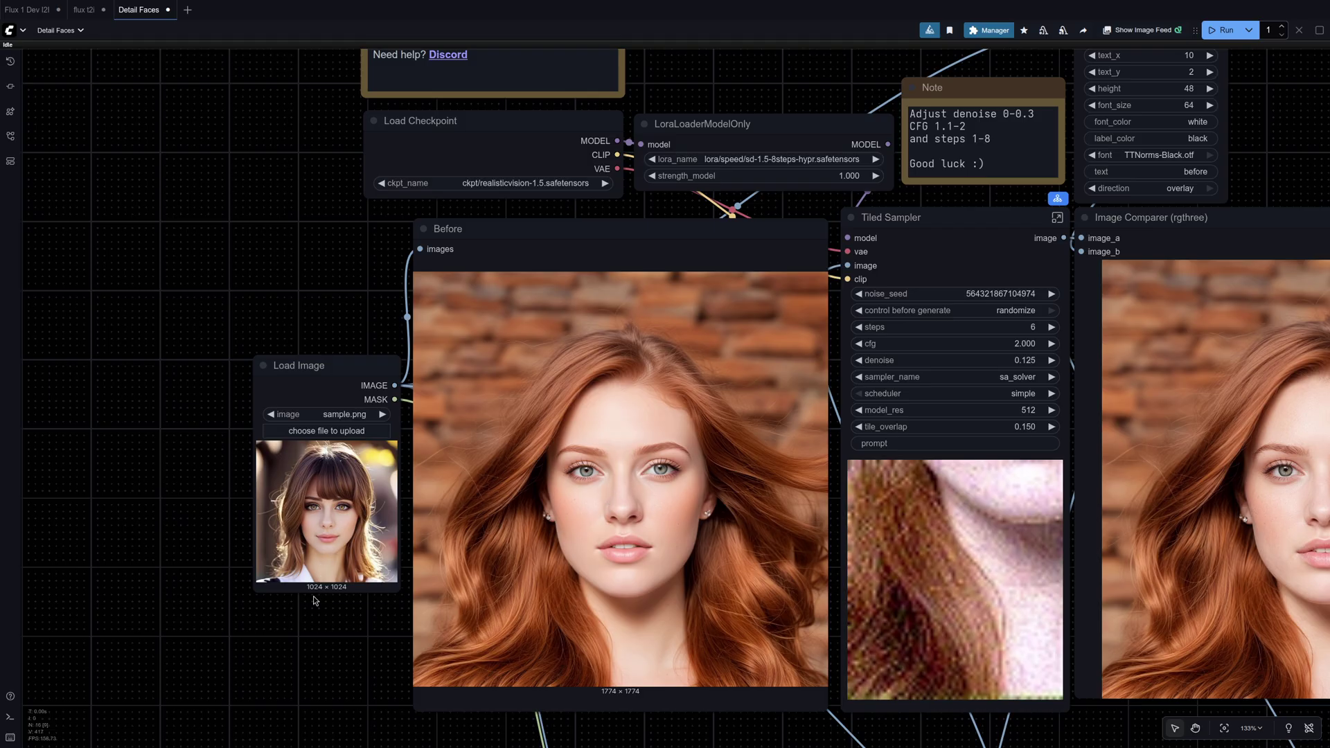
pyautogui.scroll(5, 315, 600)
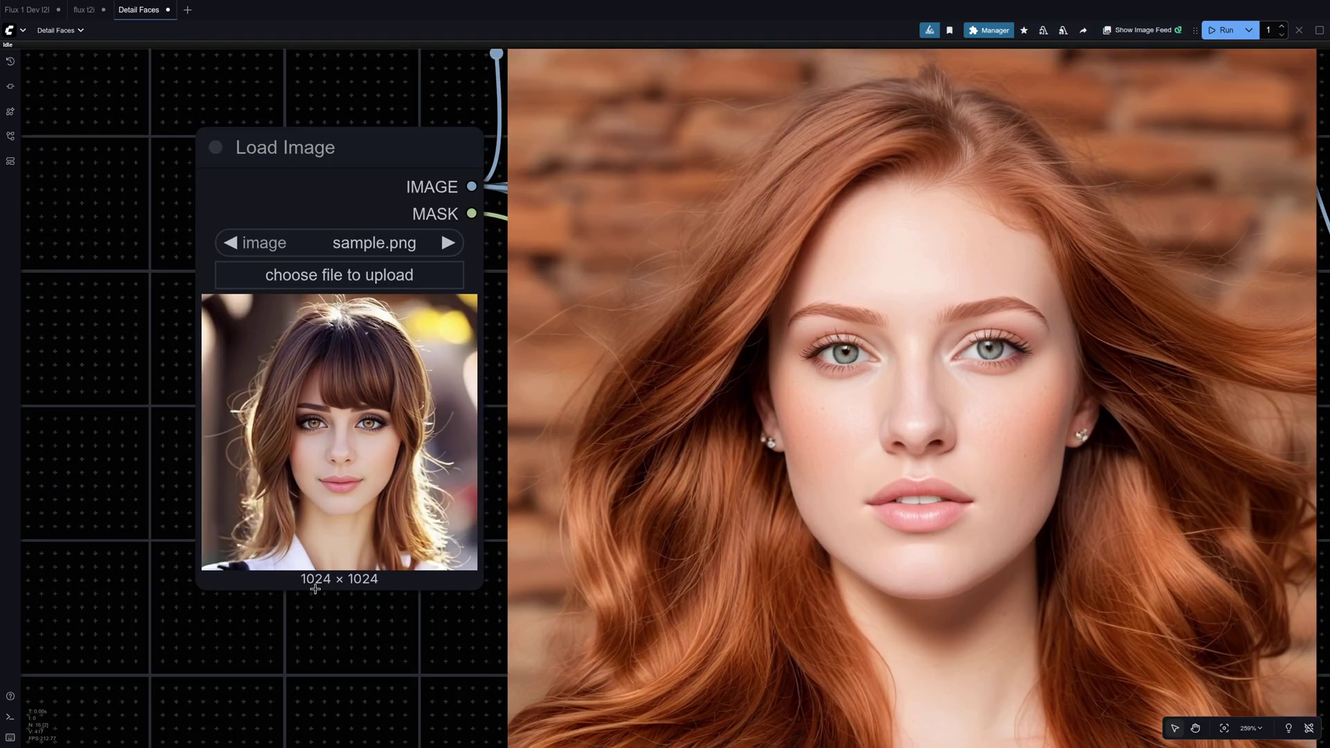
pyautogui.scroll(-5, 354, 579)
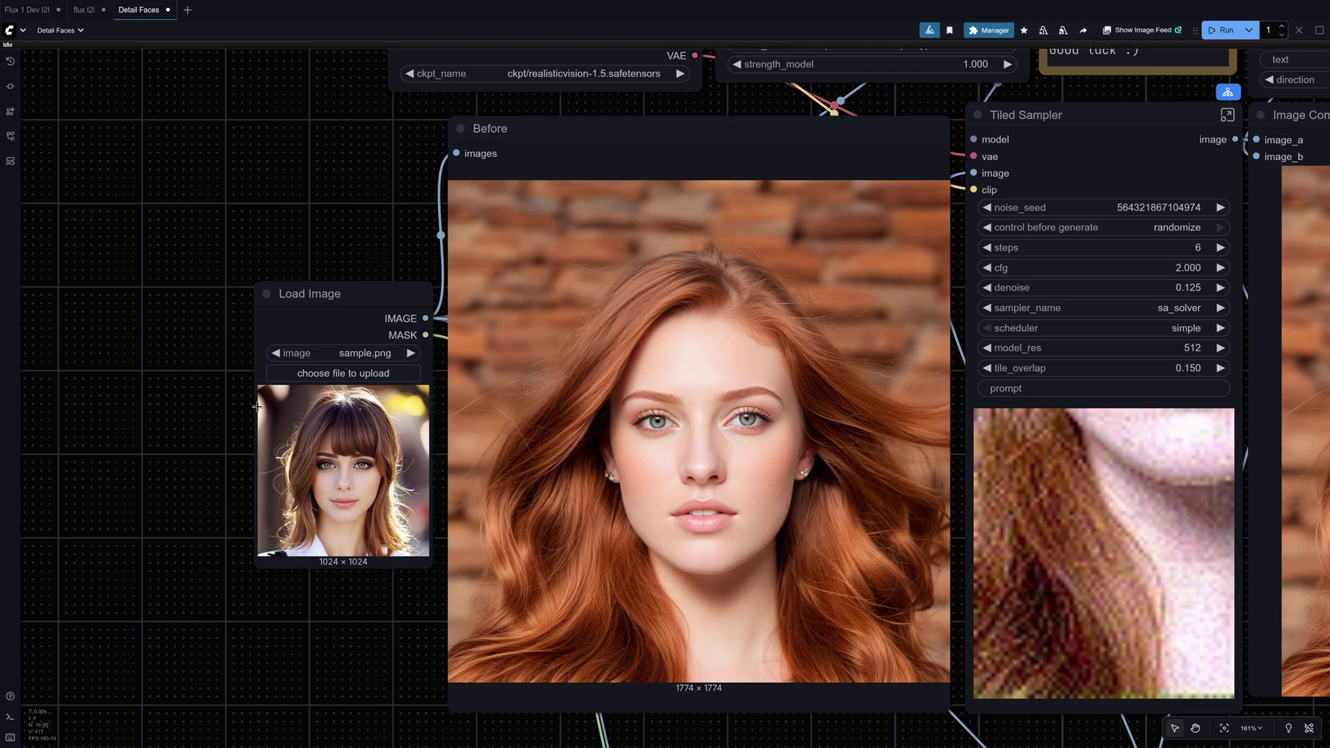
pyautogui.scroll(-5, 280, 439)
# - Queue the workflow on the sample.png portrait and check the Before, comparison and preview results
pyautogui.scroll(6, 296, 449)
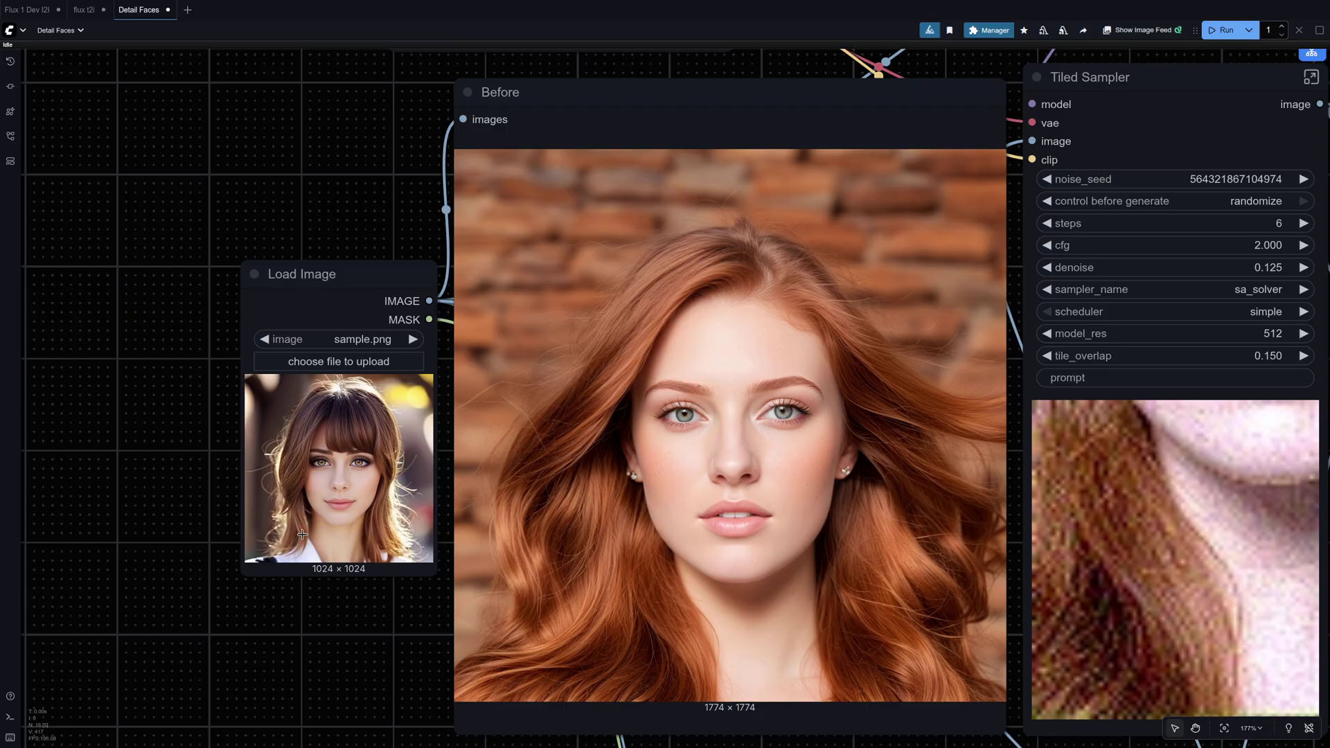
pyautogui.scroll(-5, 251, 416)
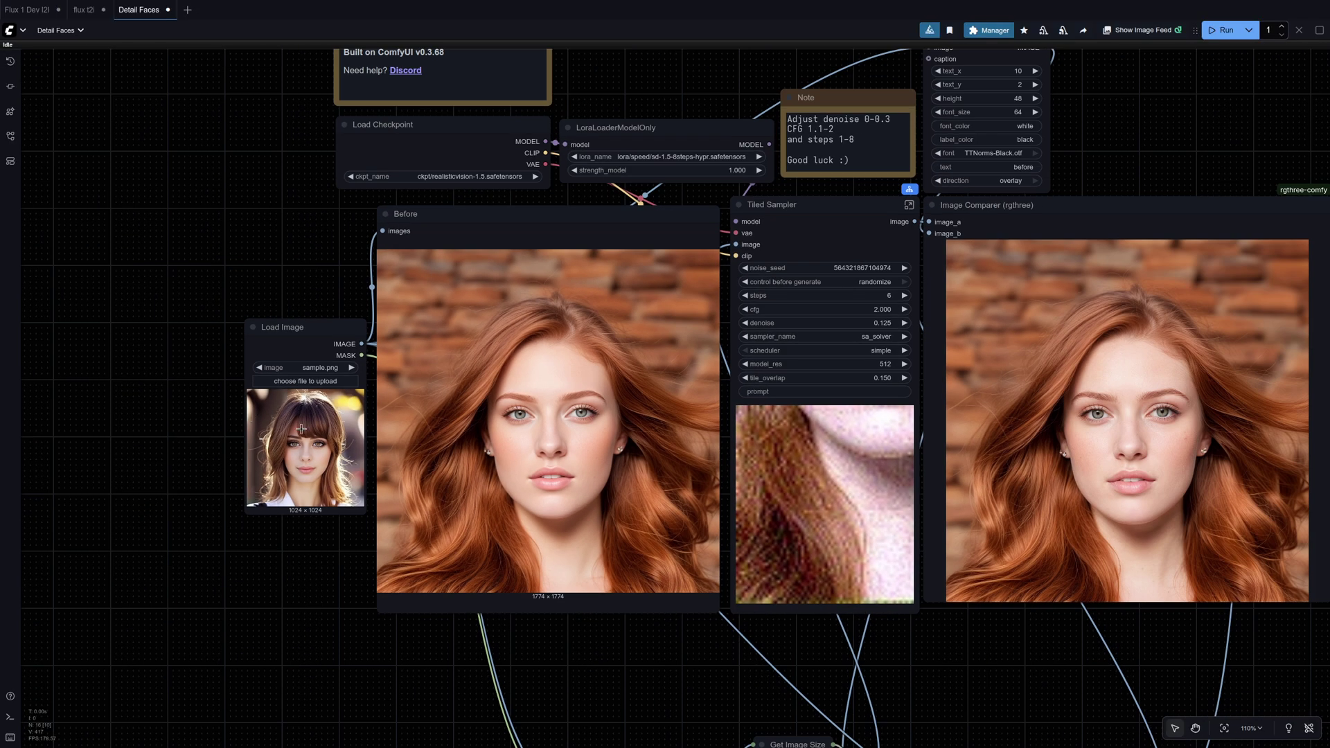
pyautogui.hotkey('ctrl', 'Return')
pyautogui.scroll(-3, 307, 459)
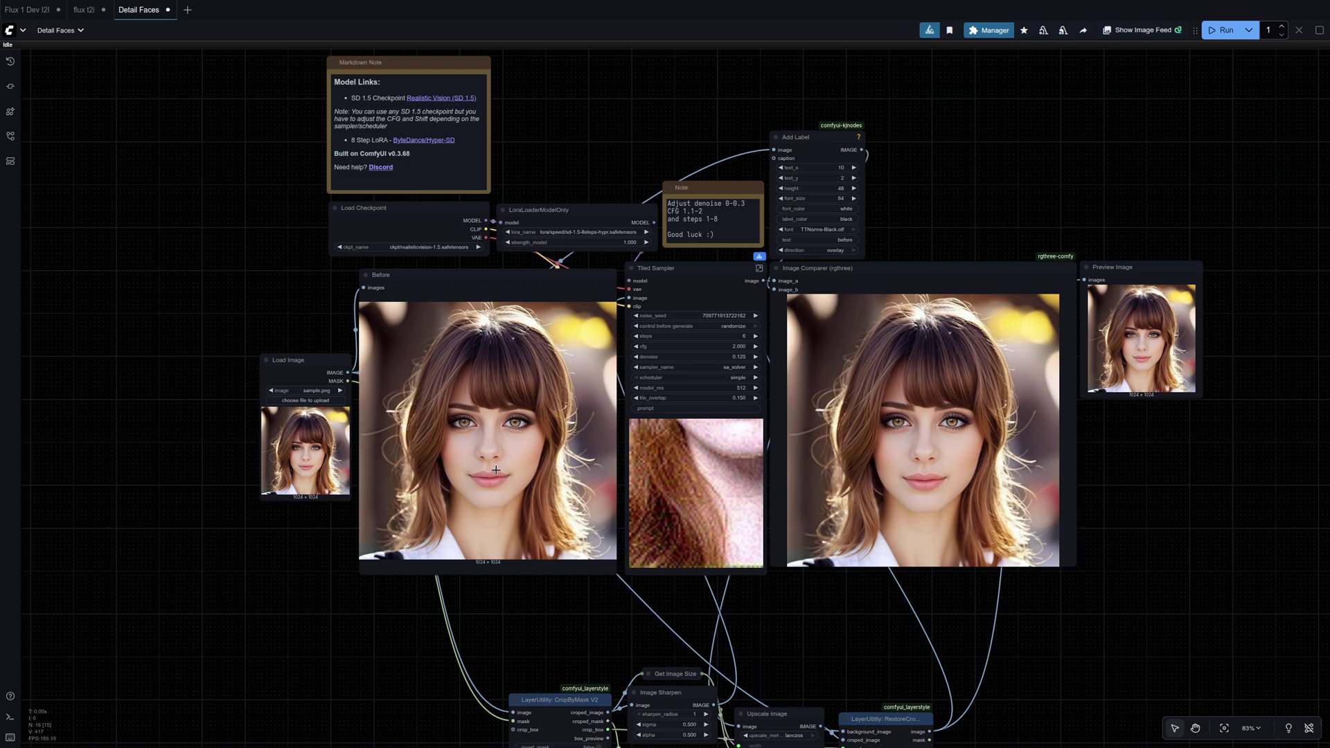
pyautogui.scroll(6, 282, 436)
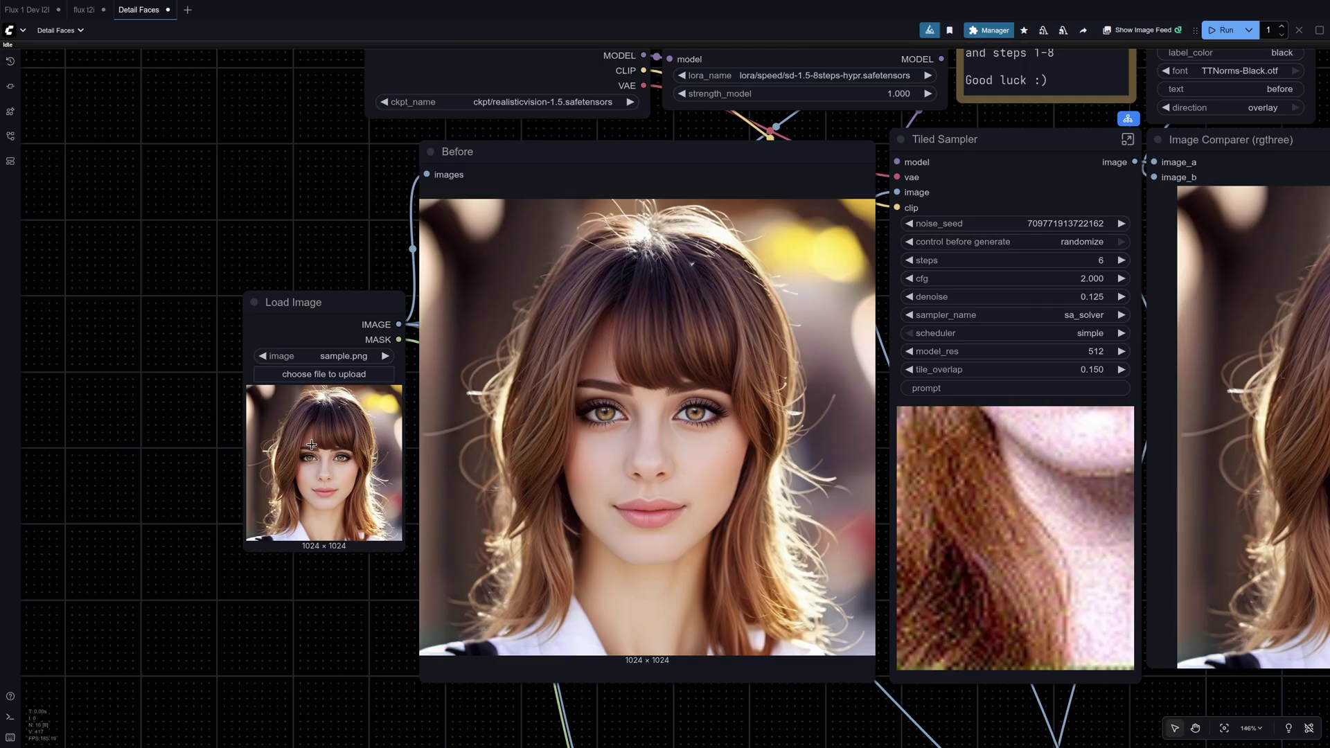
# - In MaskEditor, mask the face from the chin up into the bangs, using a thinner brush for the brow
pyautogui.rightClick(312, 444)
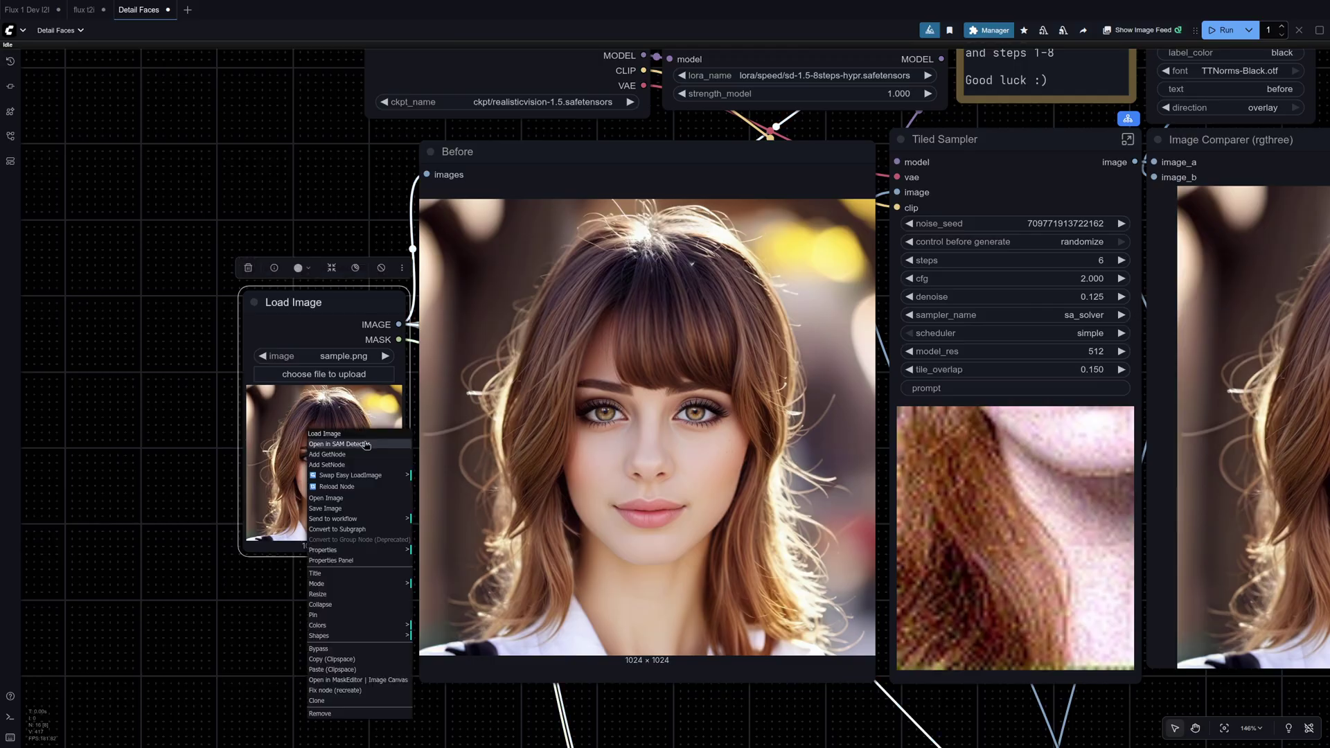
pyautogui.click(332, 680)
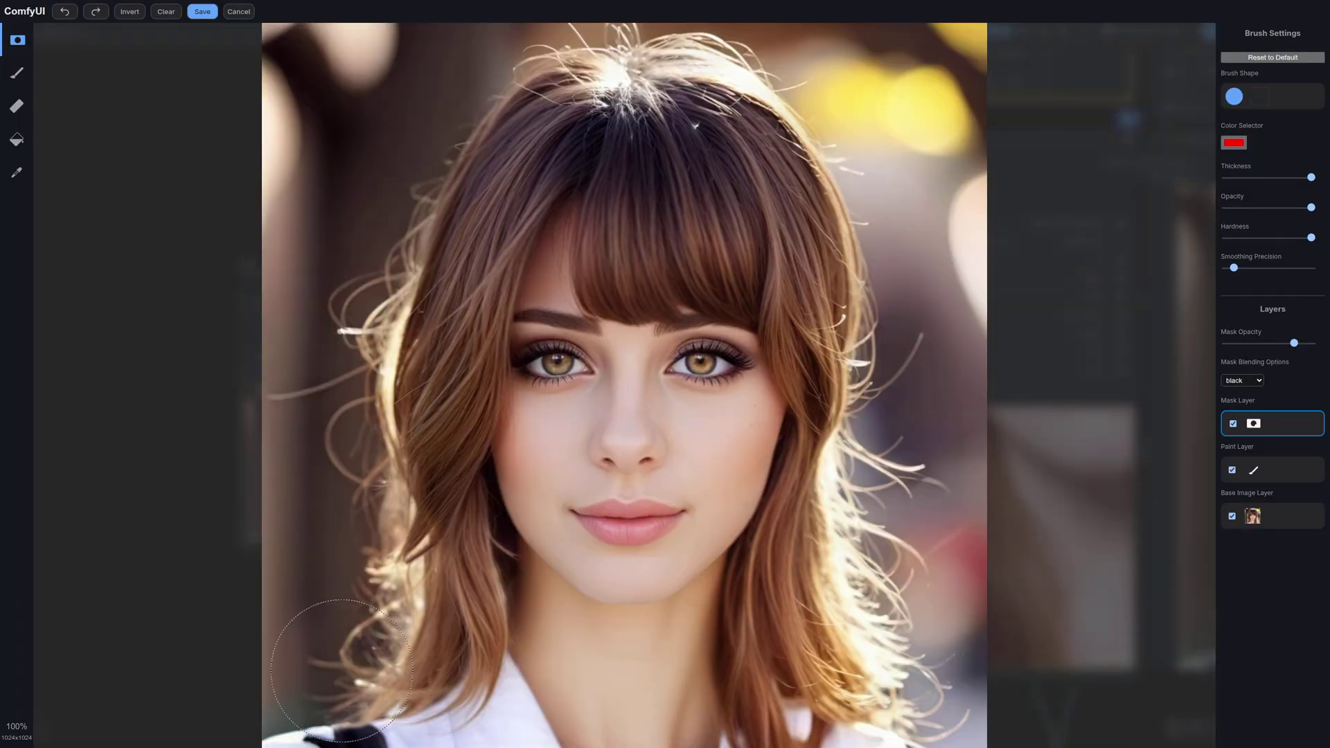
pyautogui.scroll(-2, 648, 476)
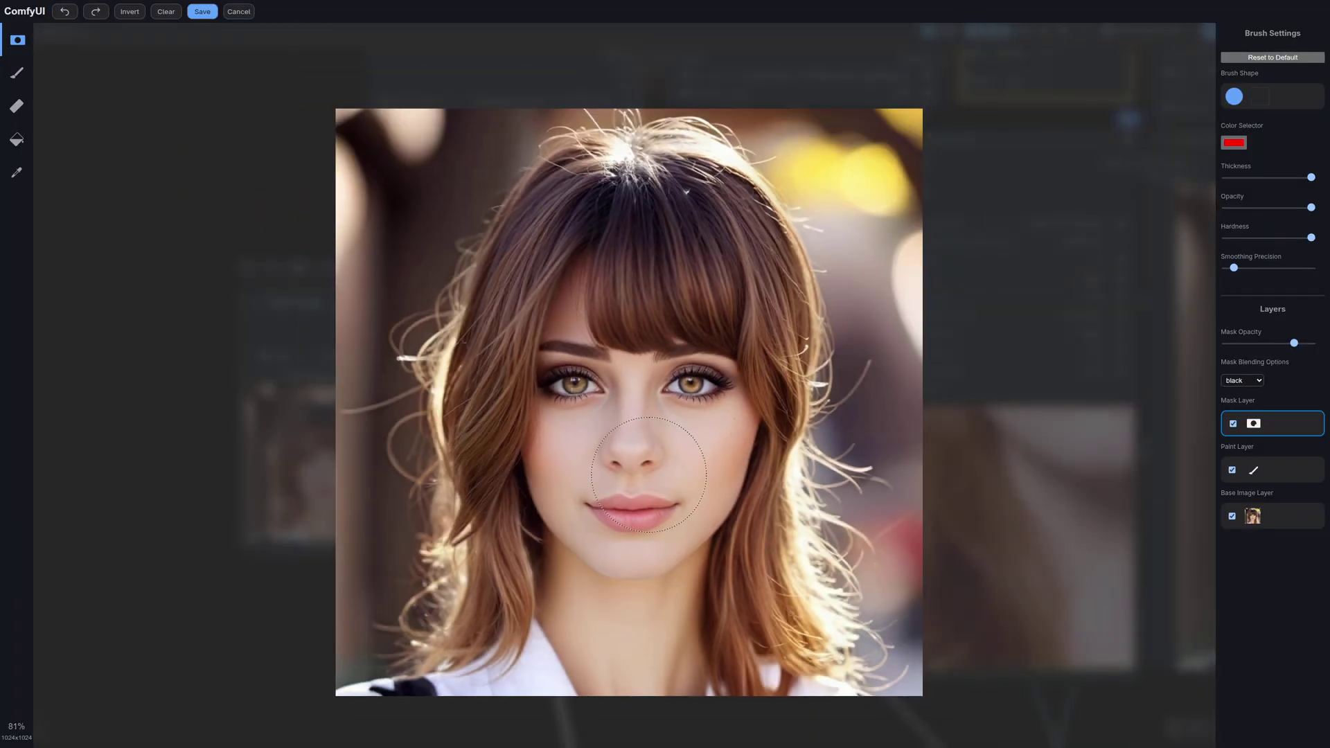
pyautogui.moveTo(625, 658)
pyautogui.mouseDown()
pyautogui.moveTo(647, 627)
pyautogui.moveTo(658, 490)
pyautogui.moveTo(686, 460)
pyautogui.moveTo(686, 472)
pyautogui.moveTo(701, 400)
pyautogui.moveTo(595, 400)
pyautogui.moveTo(580, 471)
pyautogui.moveTo(596, 499)
pyautogui.moveTo(603, 629)
pyautogui.moveTo(653, 386)
pyautogui.mouseUp()
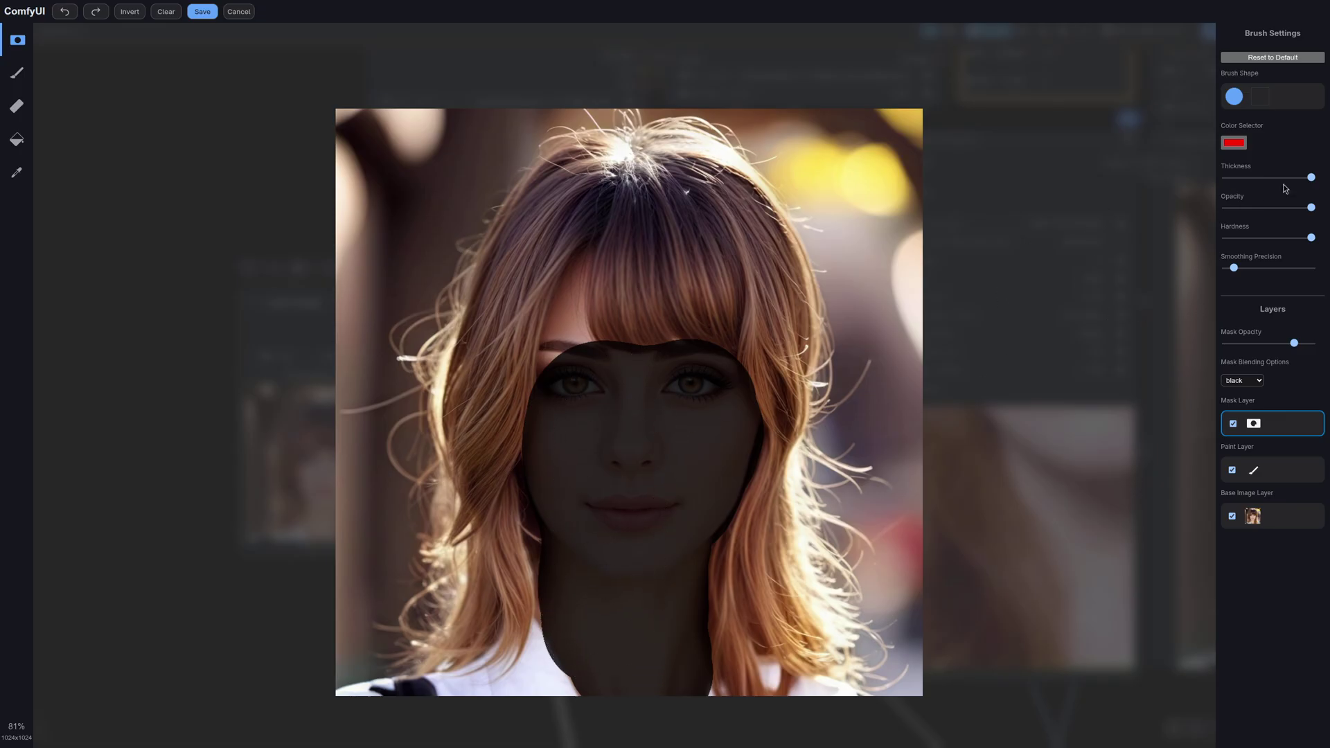
pyautogui.moveTo(1307, 178); pyautogui.dragTo(1240, 178)
pyautogui.moveTo(592, 346)
pyautogui.mouseDown()
pyautogui.moveTo(575, 268)
pyautogui.moveTo(550, 377)
pyautogui.moveTo(556, 320)
pyautogui.moveTo(548, 369)
pyautogui.moveTo(574, 332)
pyautogui.moveTo(571, 281)
pyautogui.moveTo(586, 364)
pyautogui.mouseUp()
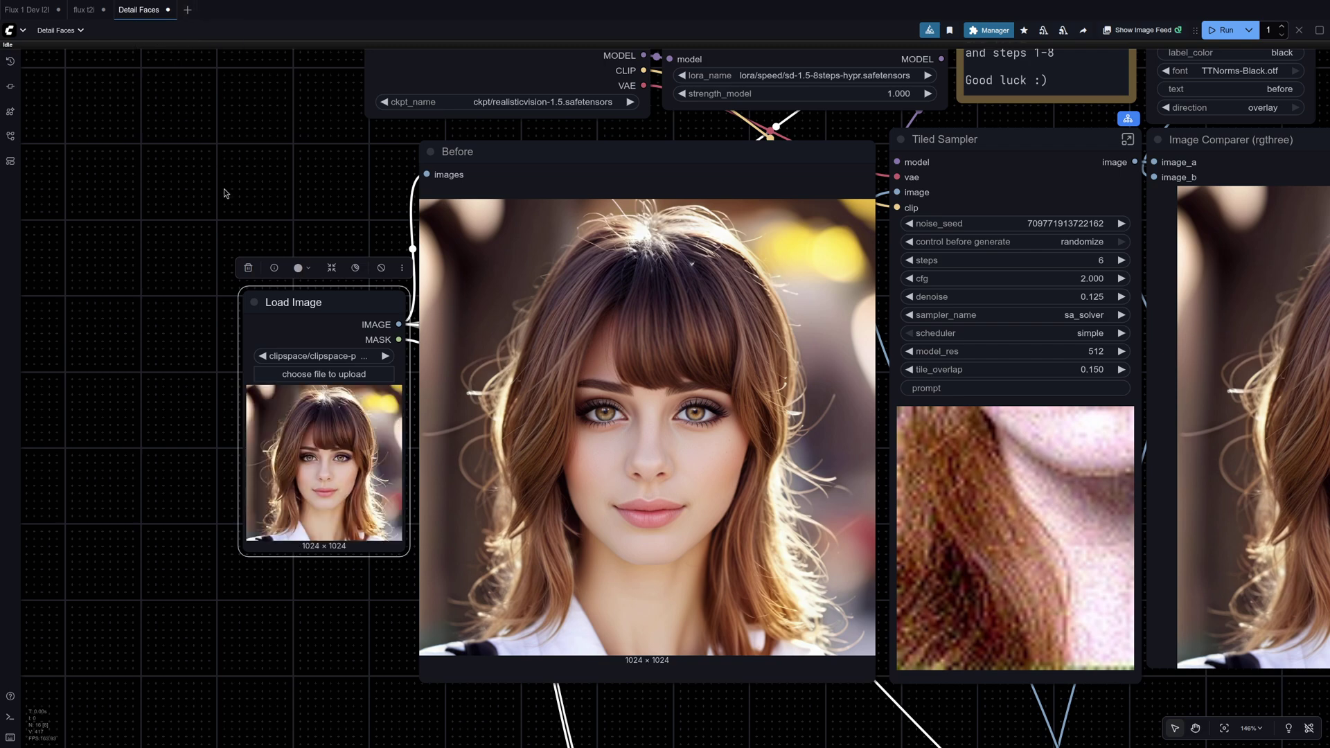
pyautogui.scroll(-2, 216, 254)
pyautogui.scroll(2, 285, 202)
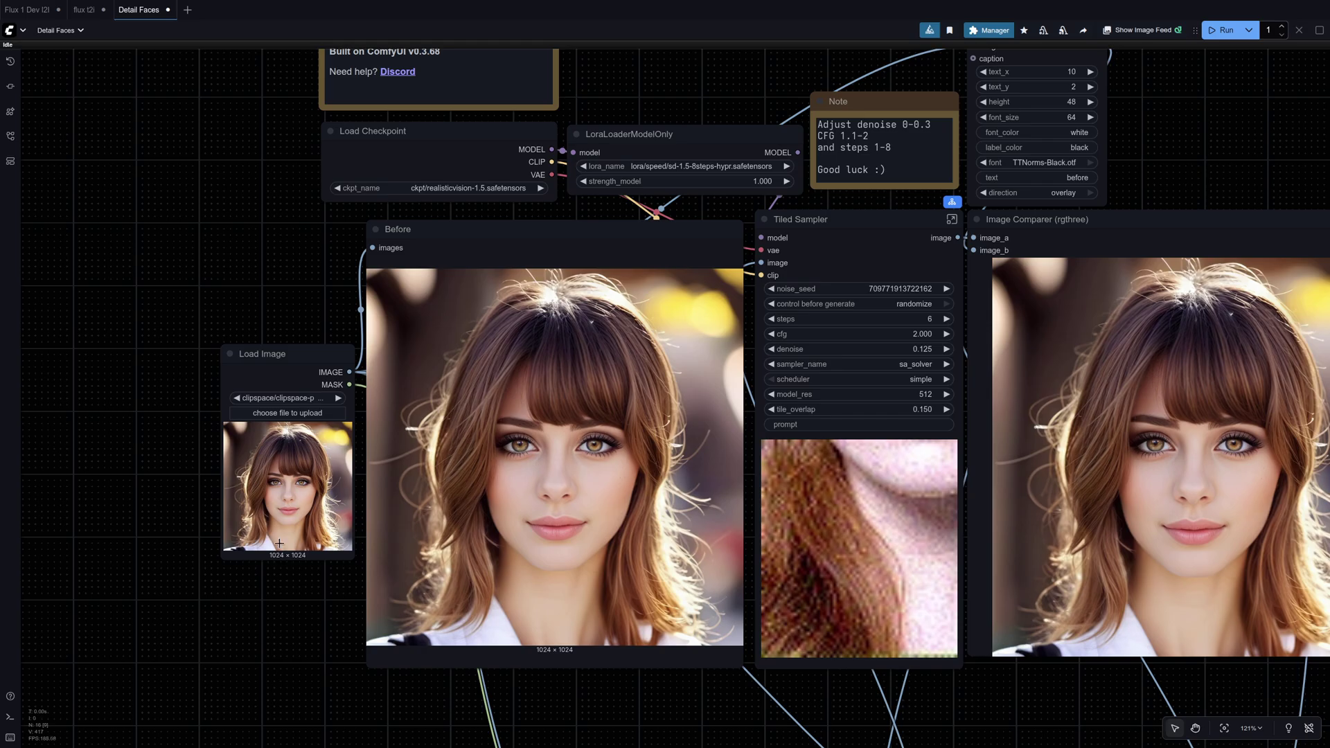
pyautogui.scroll(-2, 310, 548)
pyautogui.hscroll(5, 688, 669)
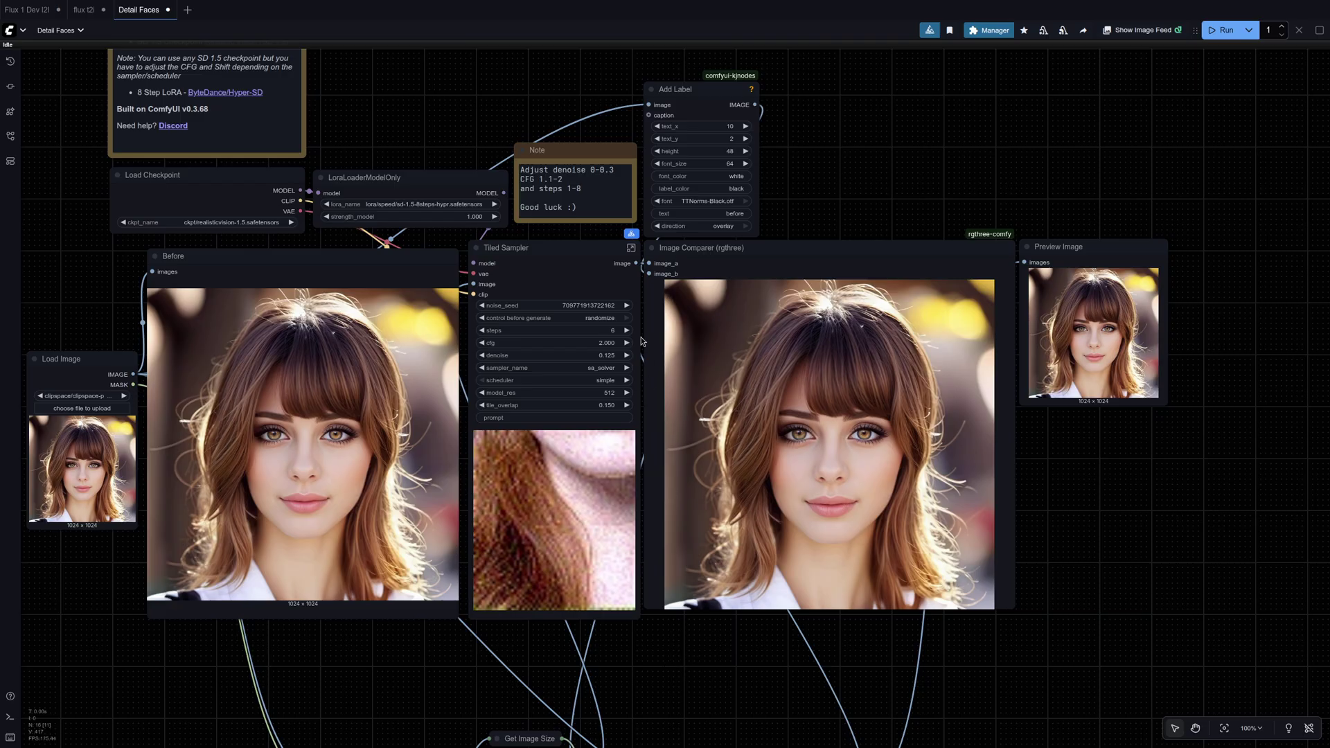
pyautogui.scroll(4, 653, 315)
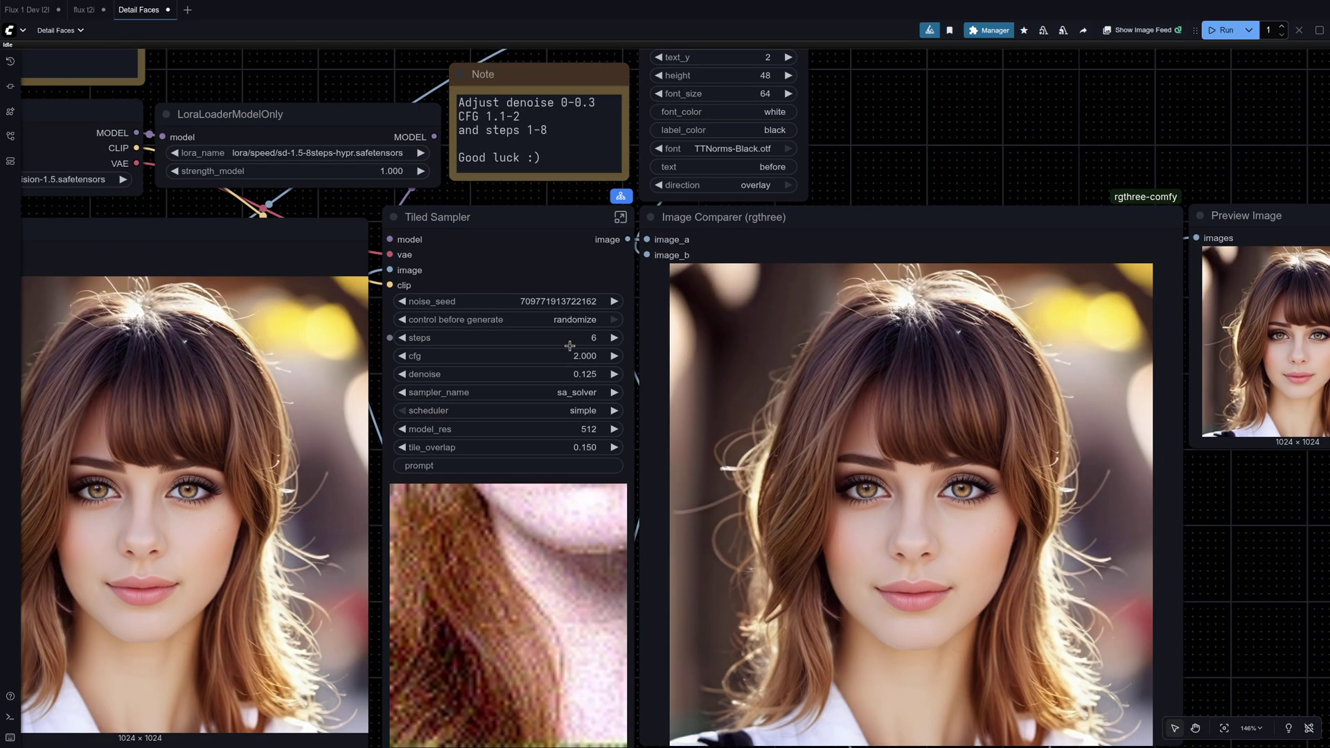
pyautogui.scroll(-3, 570, 341)
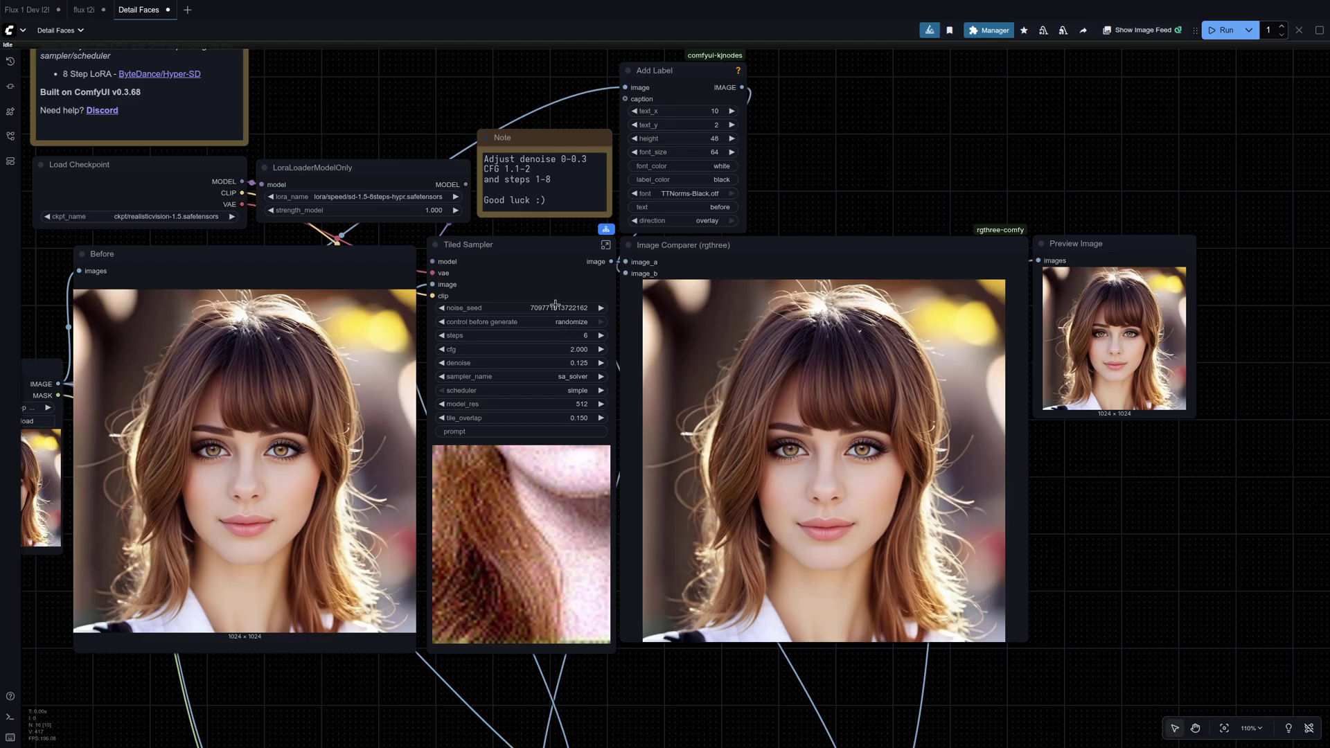
pyautogui.scroll(3, 530, 114)
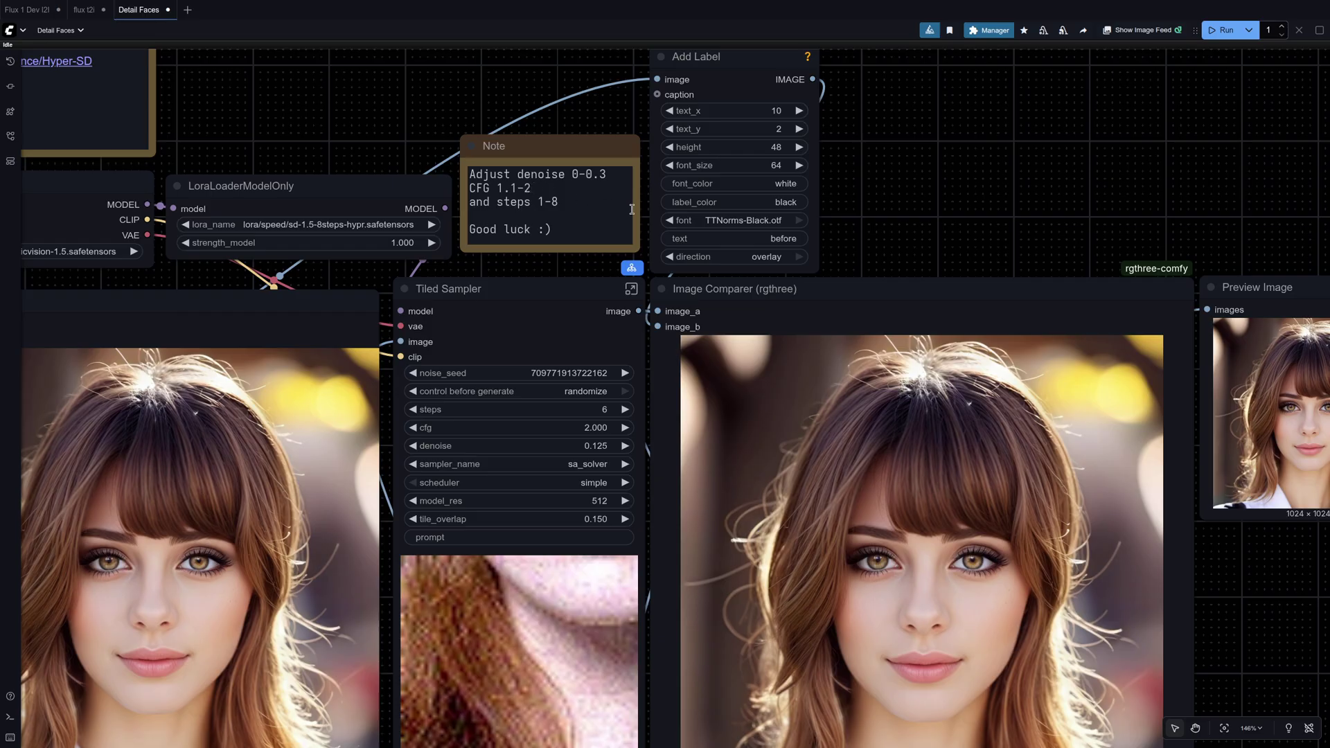
pyautogui.scroll(-1, 554, 194)
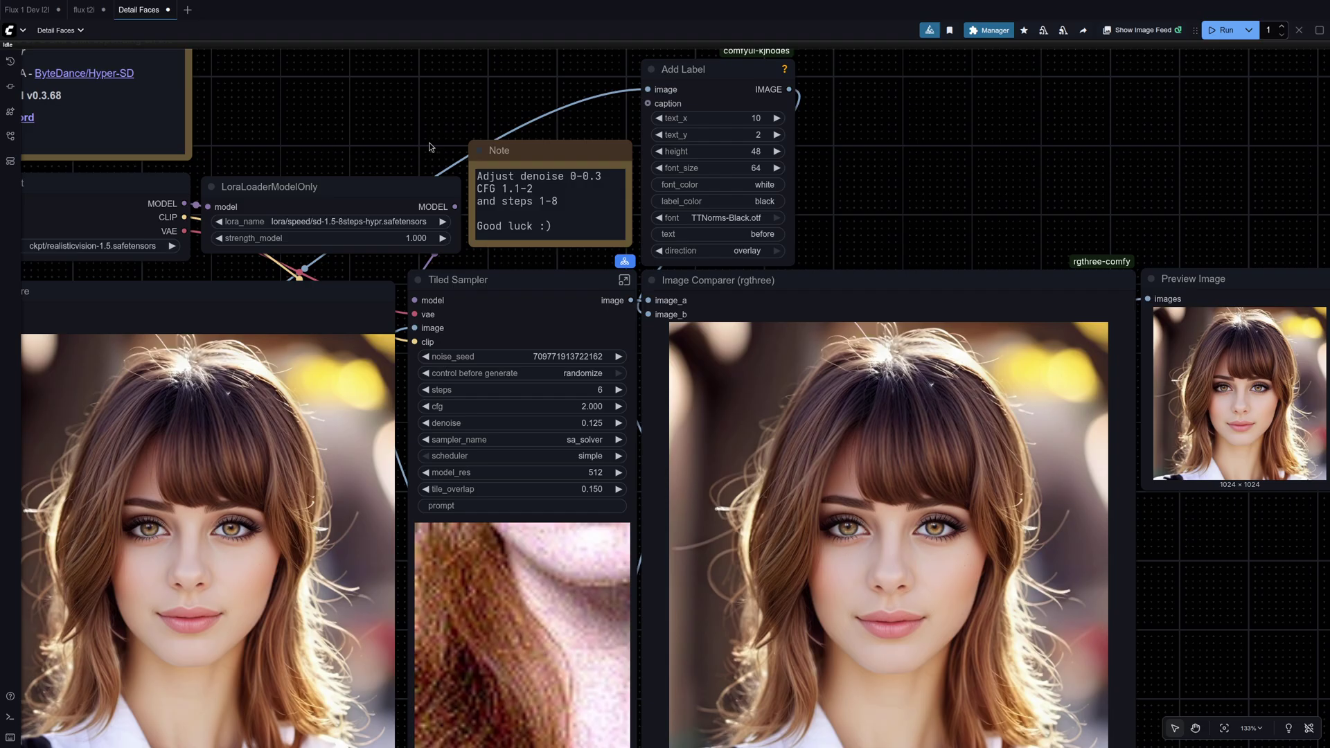
pyautogui.moveTo(568, 254); pyautogui.dragTo(543, 155)
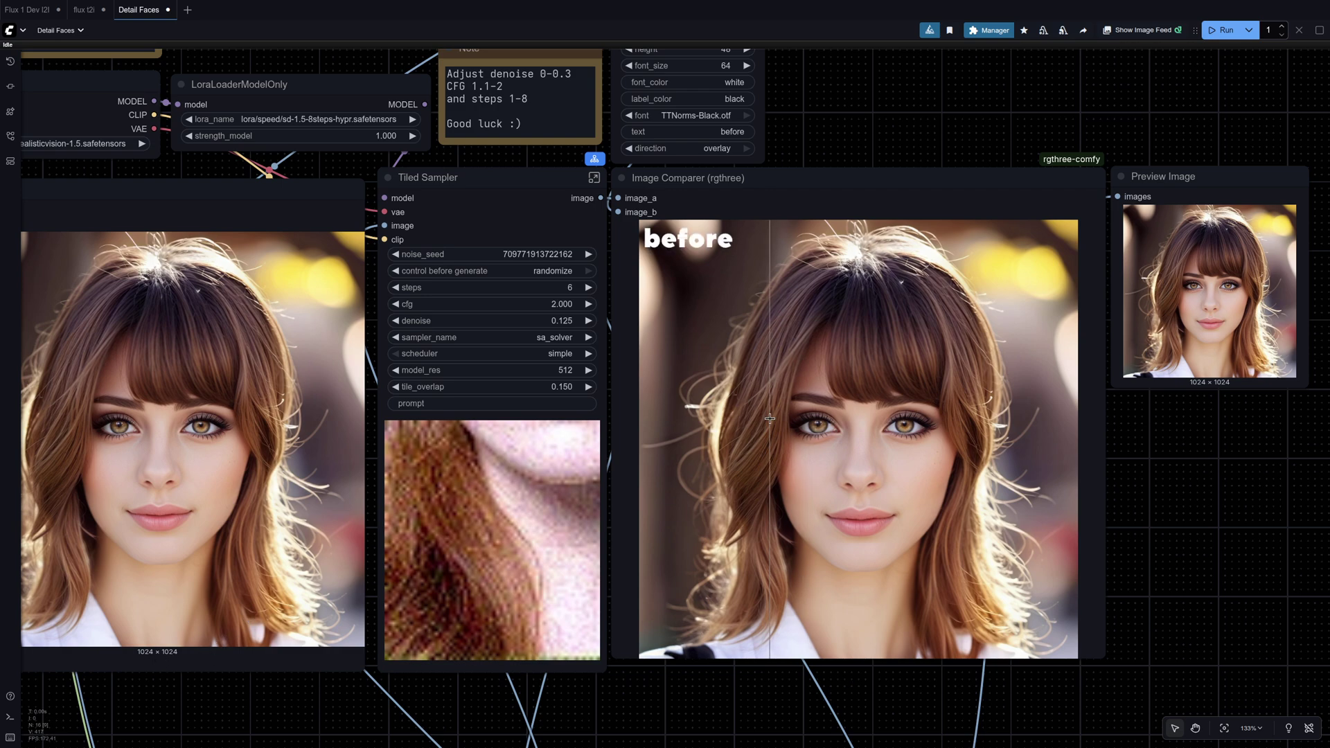
# - Rerun the workflow several times to regenerate the skin detail with new seeds
pyautogui.hotkey('ctrl', 'Return')
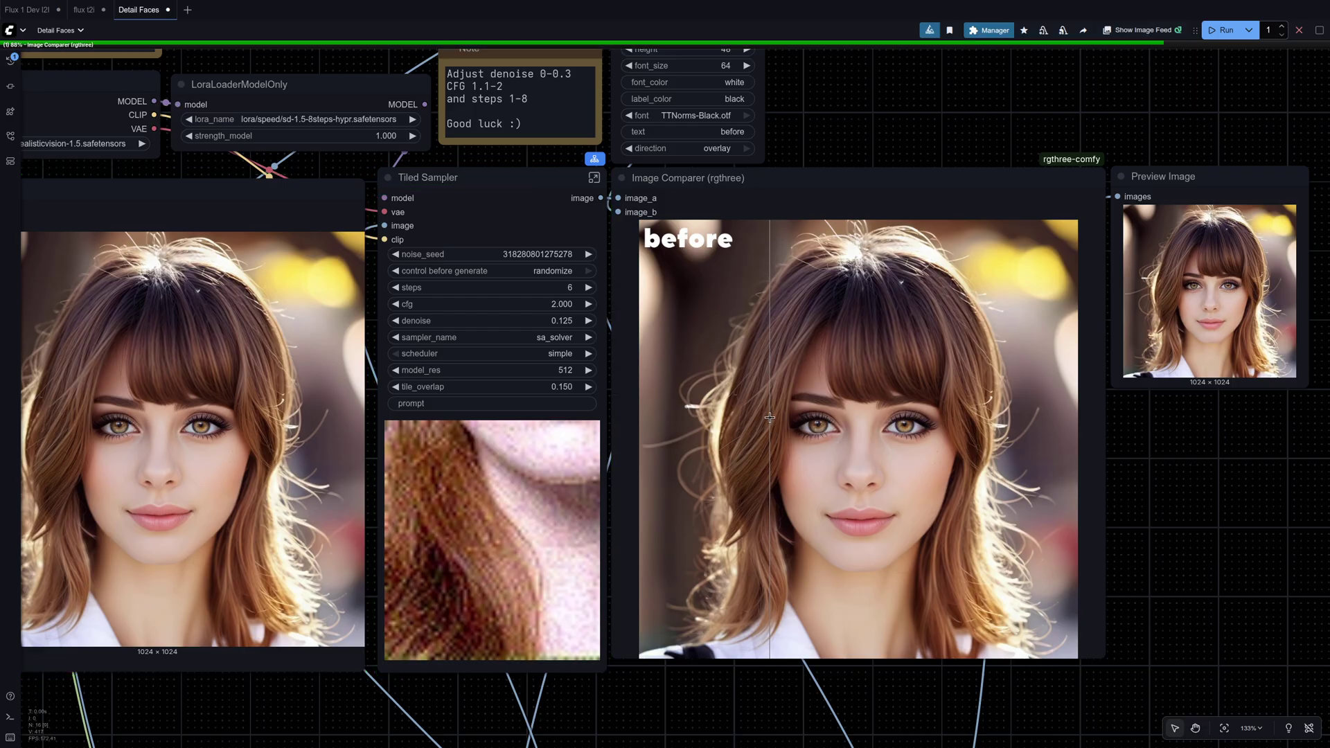
pyautogui.scroll(6, 956, 471)
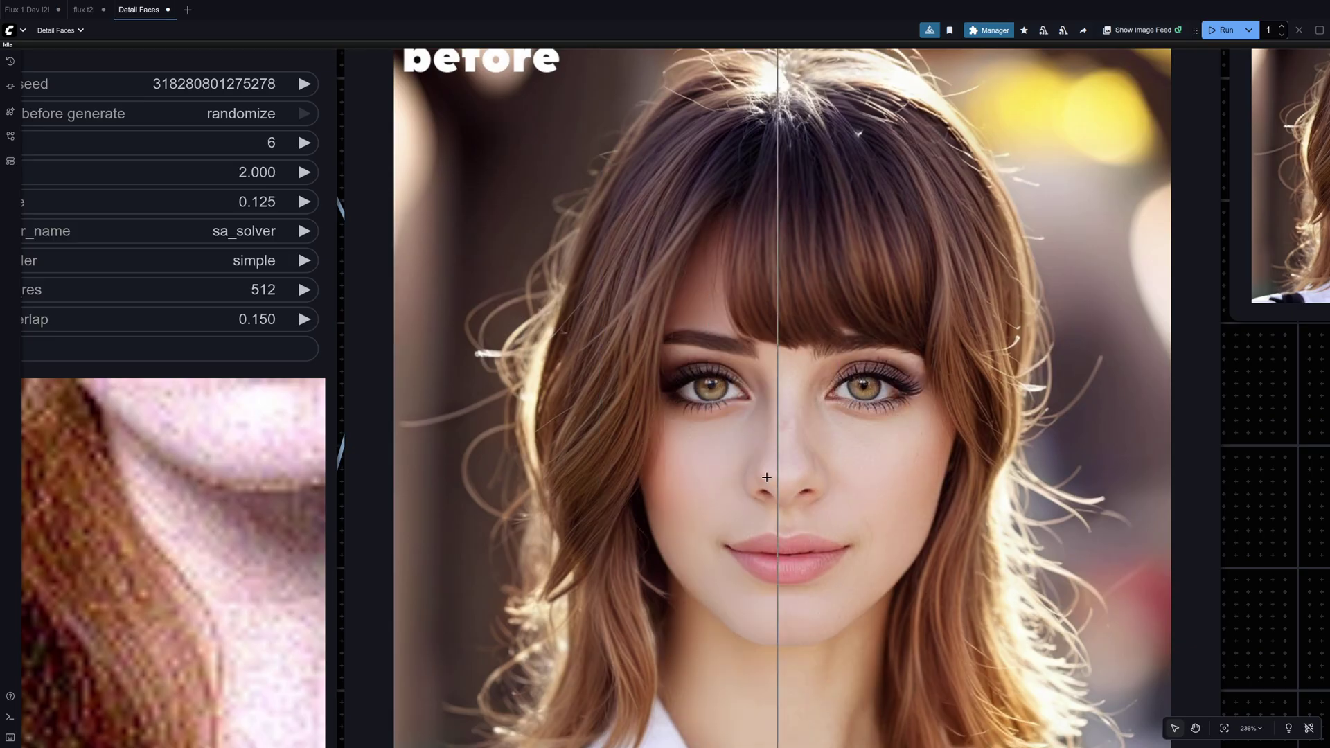
pyautogui.scroll(-5, 610, 478)
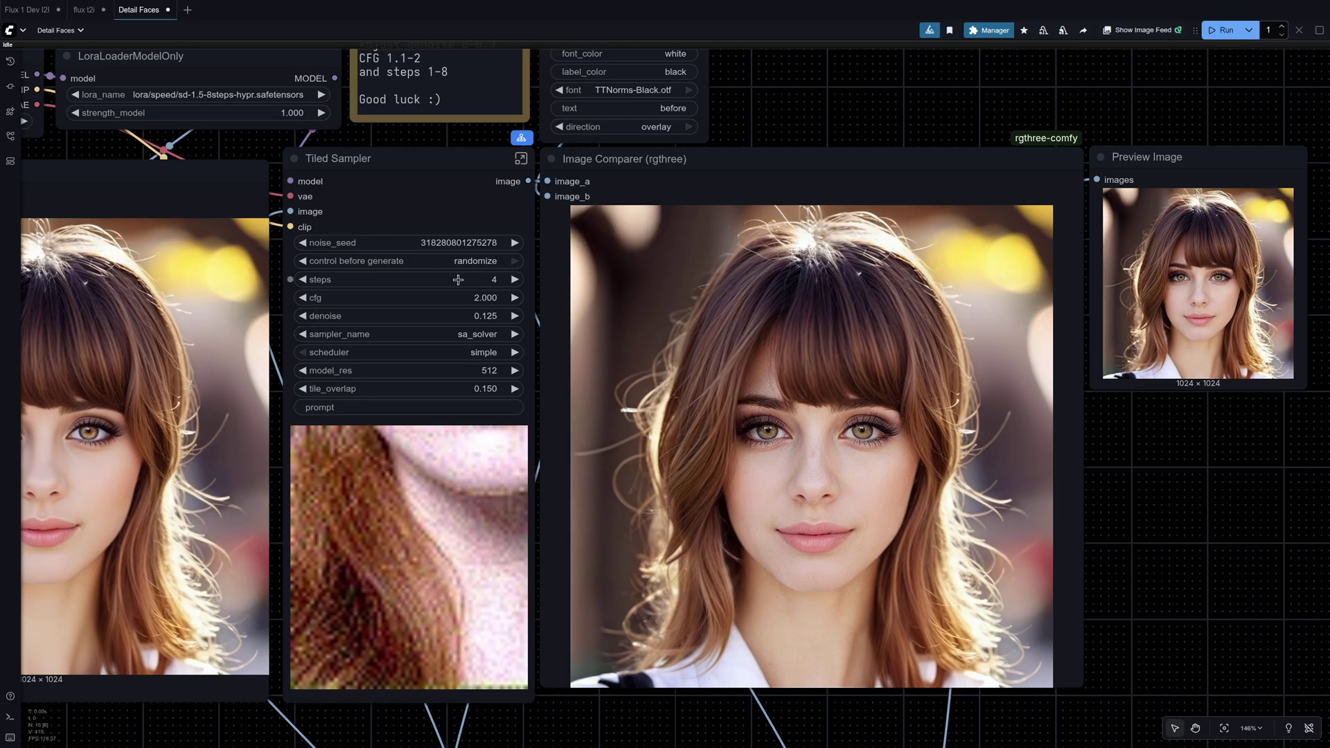
pyautogui.hotkey('ctrl', 'Return')
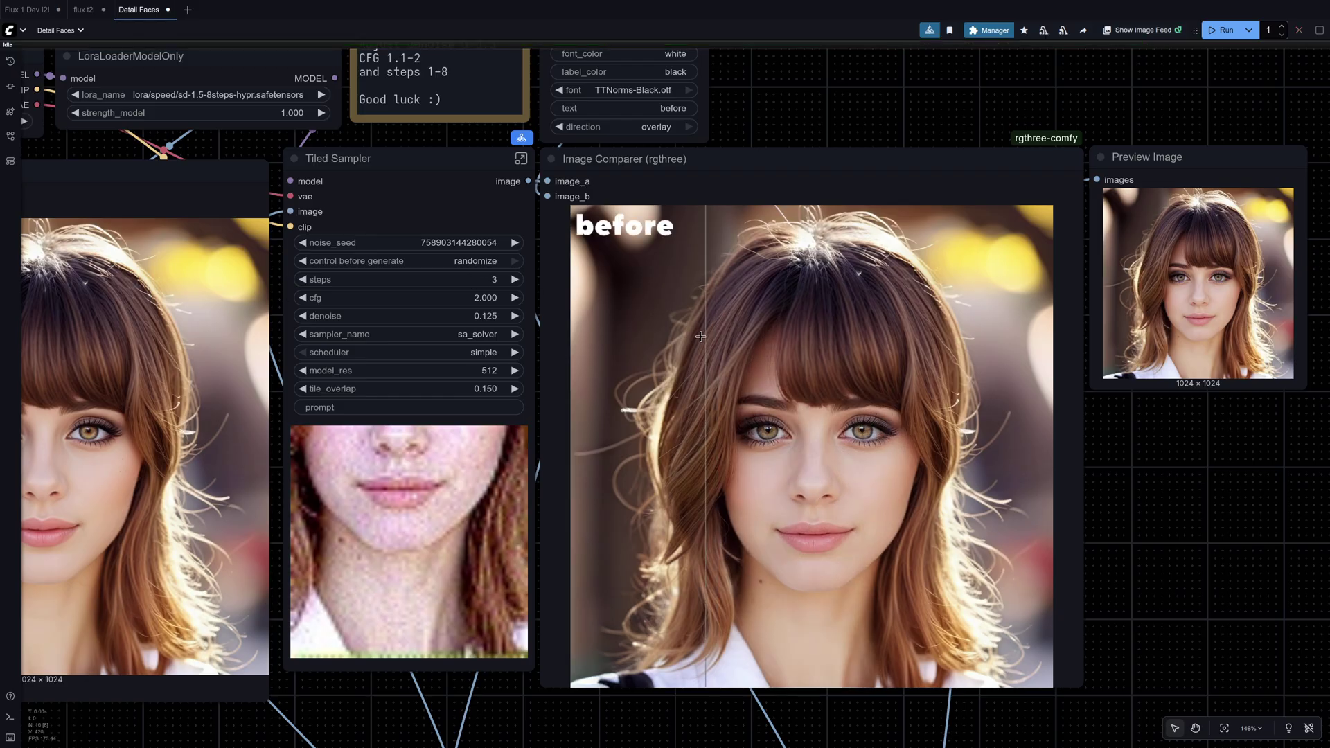
pyautogui.hotkey('ctrl', 'Return')
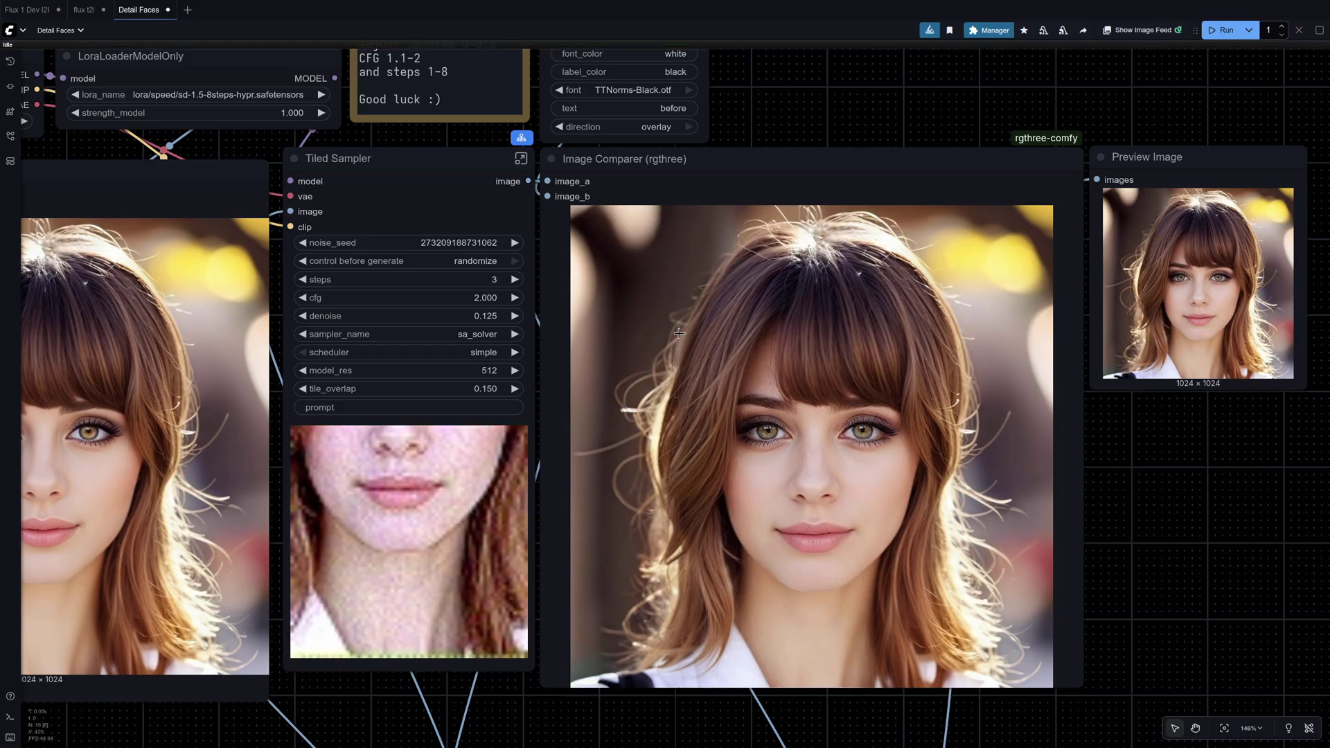
# - Set the Tiled Sampler cfg to 1.4 and denoise to 0.1, rerunning after each change
pyautogui.click(452, 297)
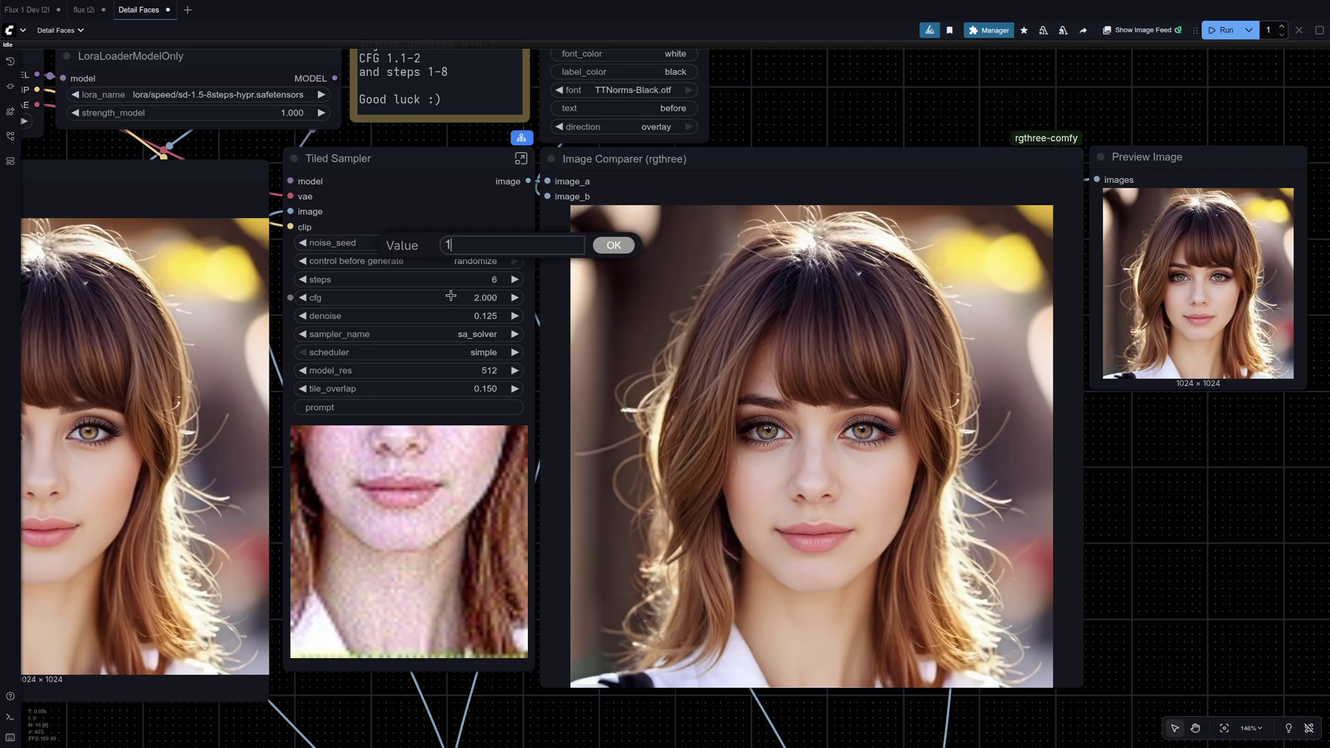
pyautogui.write('1.4')
pyautogui.press('Return')
pyautogui.hotkey('ctrl', 'Return')
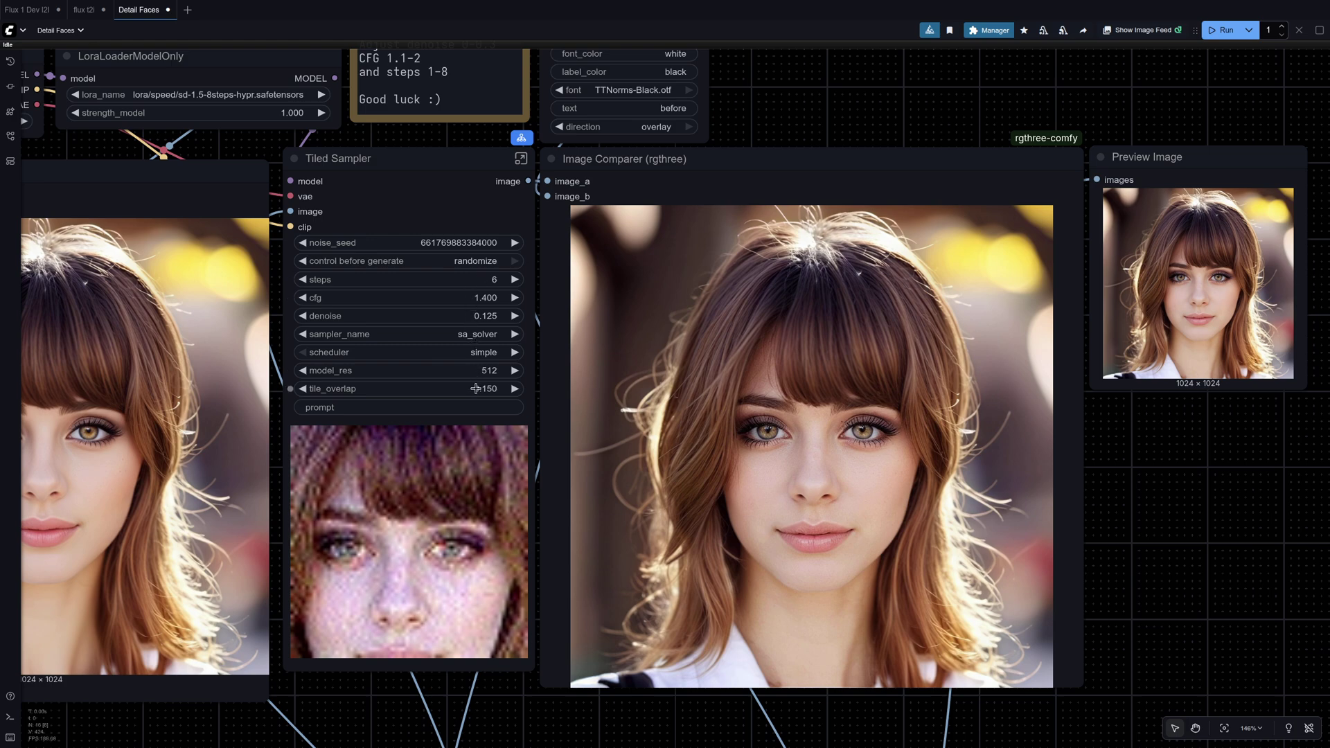
pyautogui.click(472, 316)
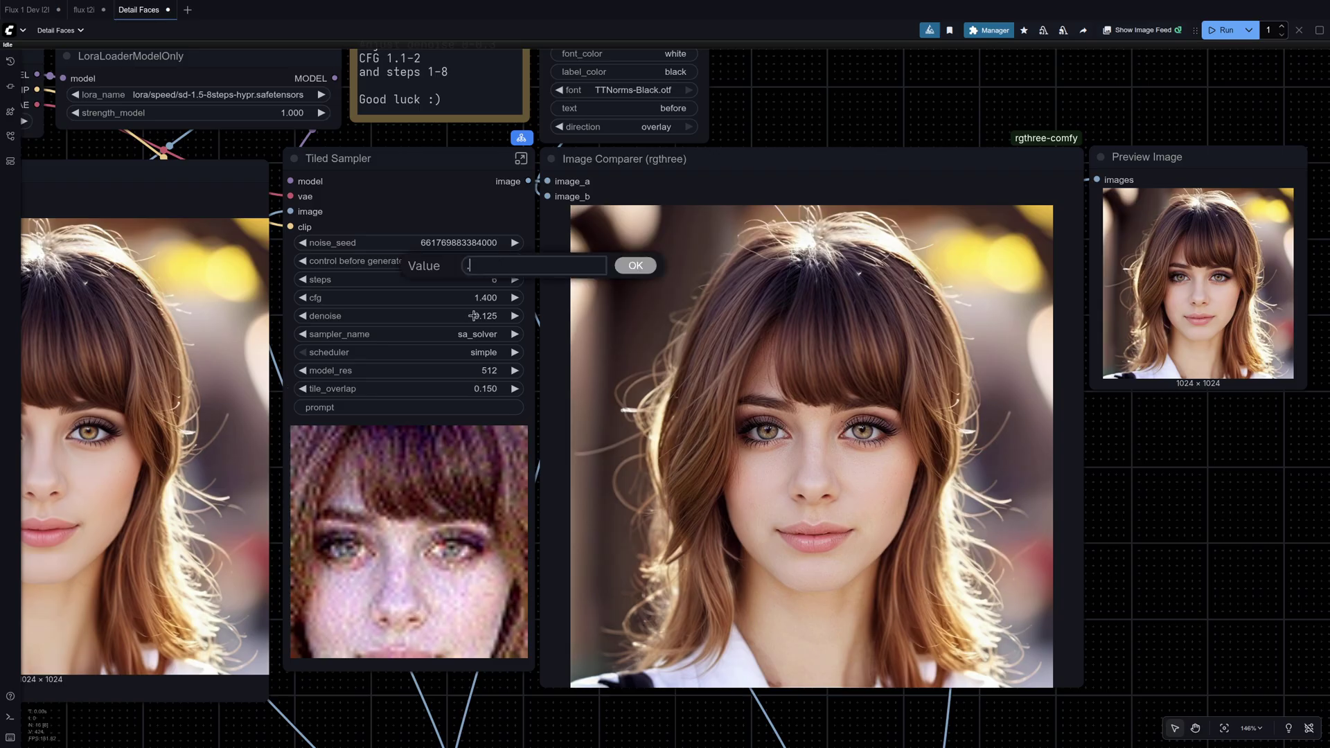
pyautogui.press('Return')
pyautogui.hotkey('ctrl', 'Return')
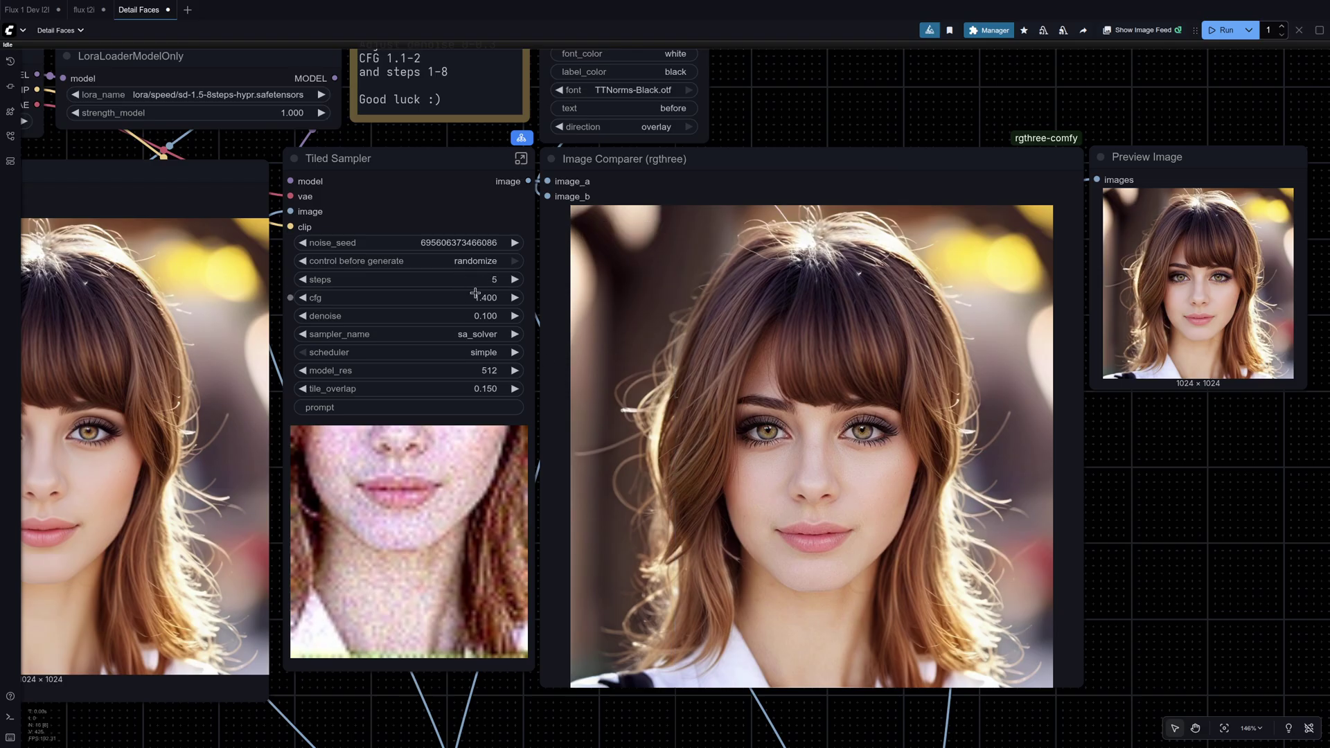
# - Lower the cfg to 1.1 and rerun the workflow
pyautogui.click(476, 293)
pyautogui.write('1.1')
pyautogui.press('Return')
pyautogui.hotkey('ctrl', 'Return')
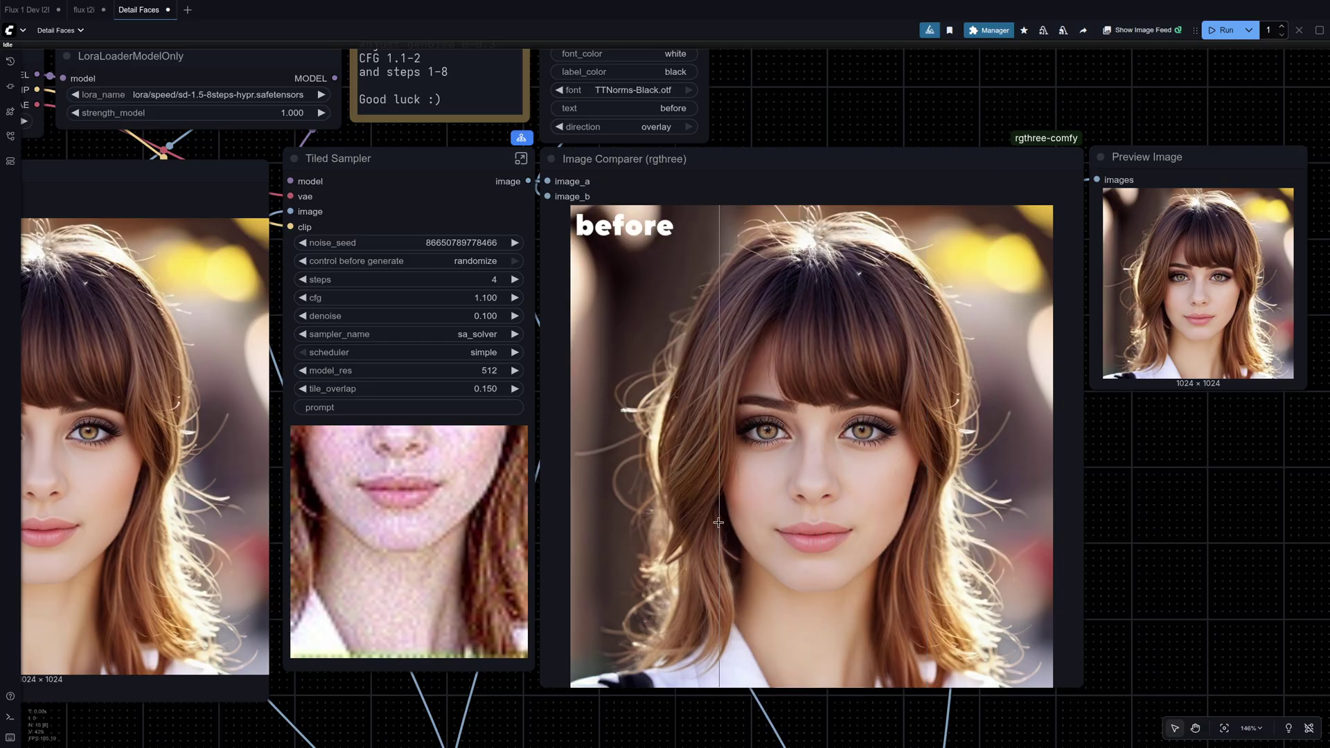
# - Bypass the Image Sharpen node and rerun, comparing the unsharpened portrait
pyautogui.scroll(5, 710, 521)
pyautogui.scroll(-1, 706, 303)
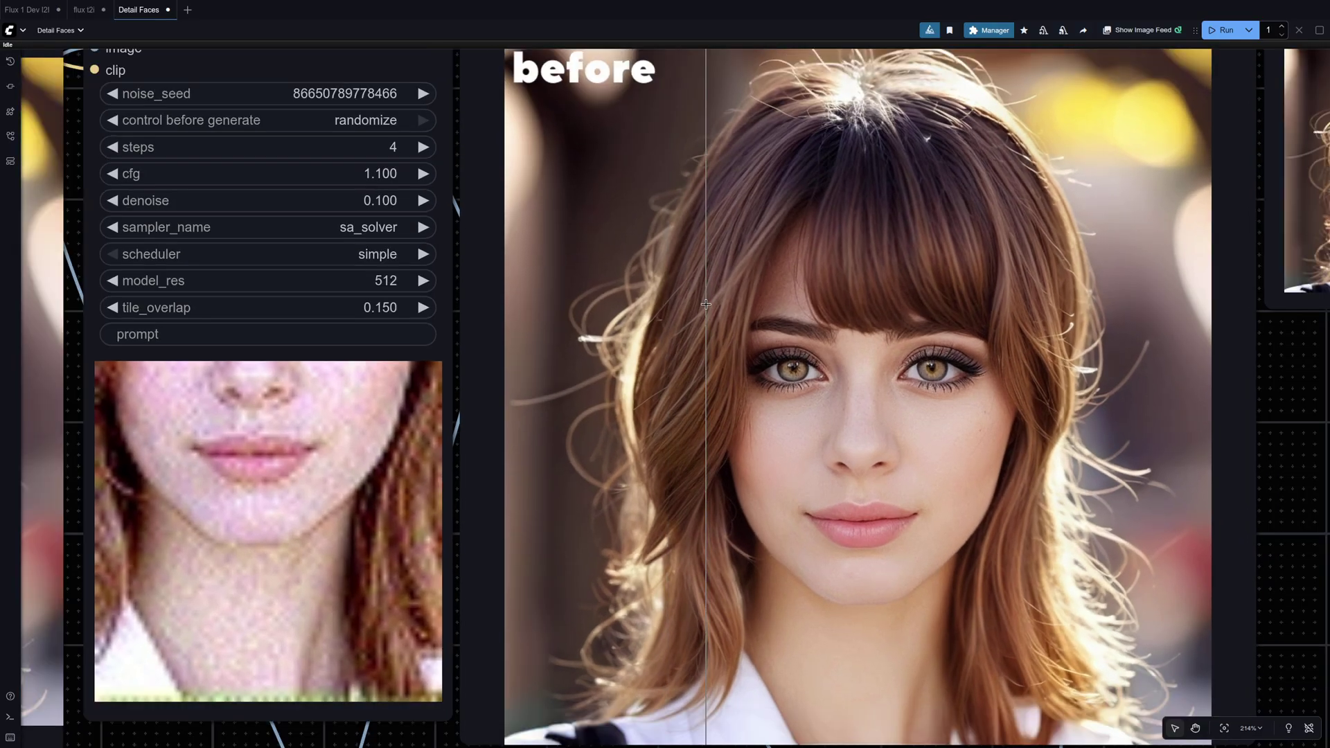
pyautogui.scroll(-10, 706, 304)
pyautogui.scroll(5, 548, 517)
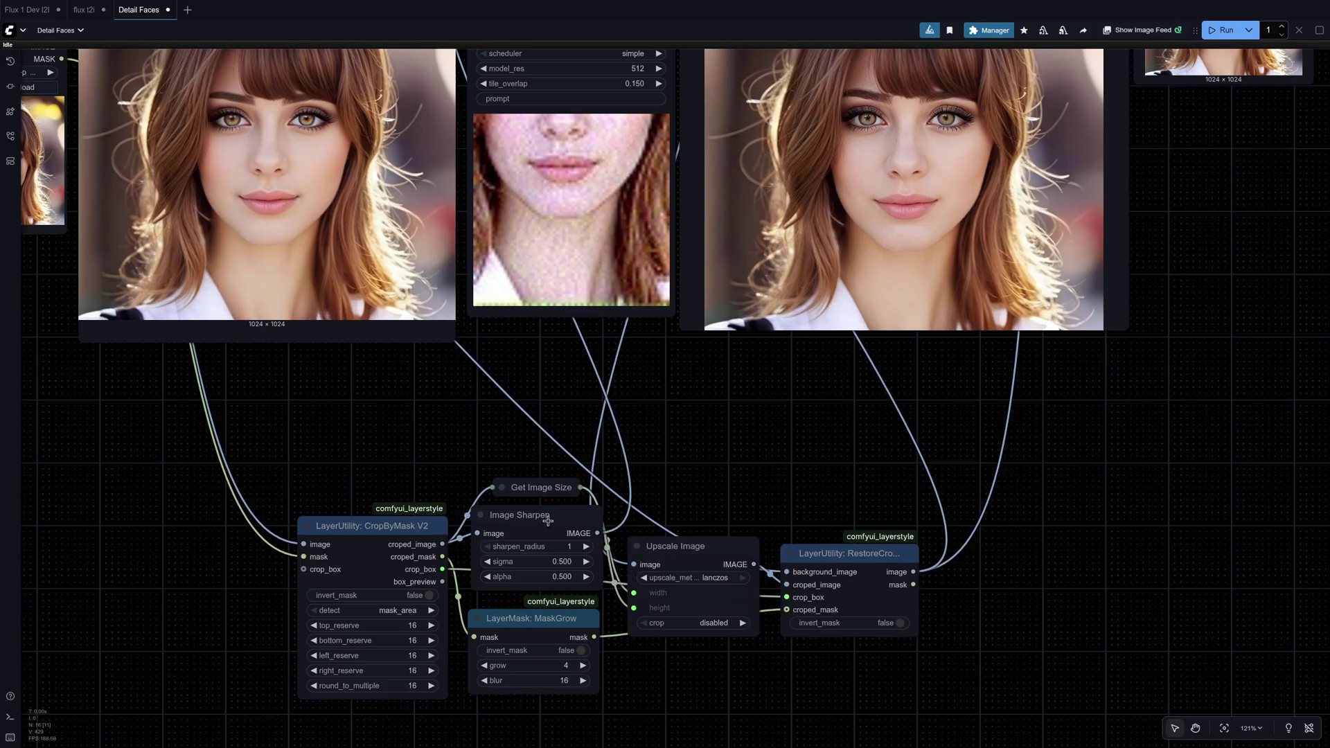
pyautogui.click(548, 517)
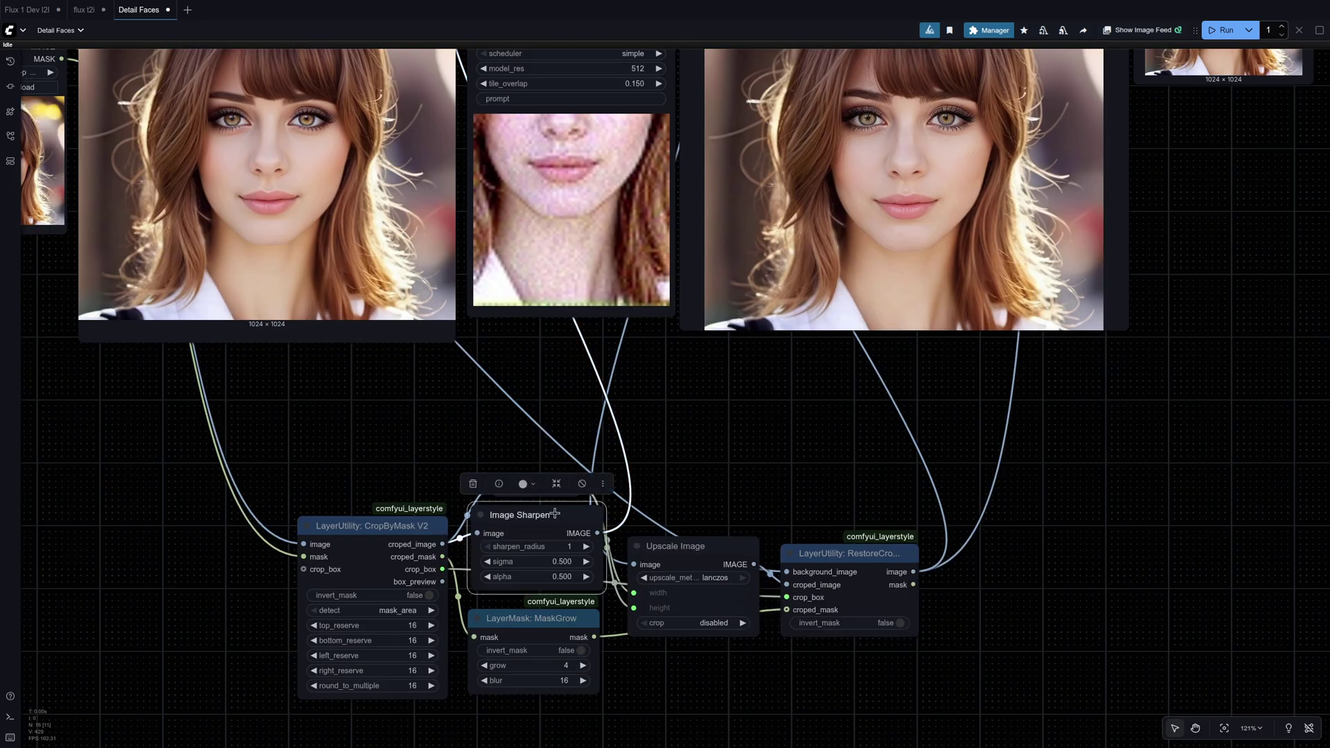
pyautogui.click(581, 483)
pyautogui.scroll(5, 730, 396)
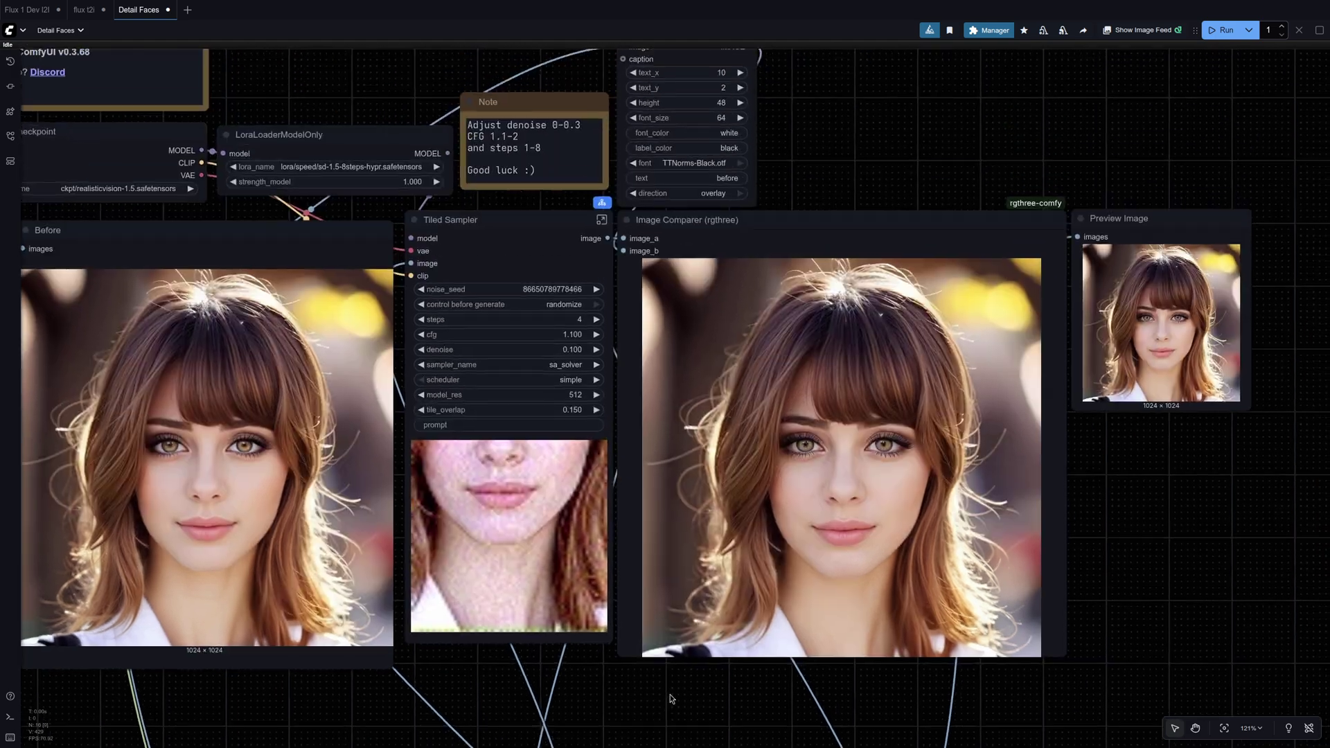
pyautogui.hotkey('ctrl', 'Return')
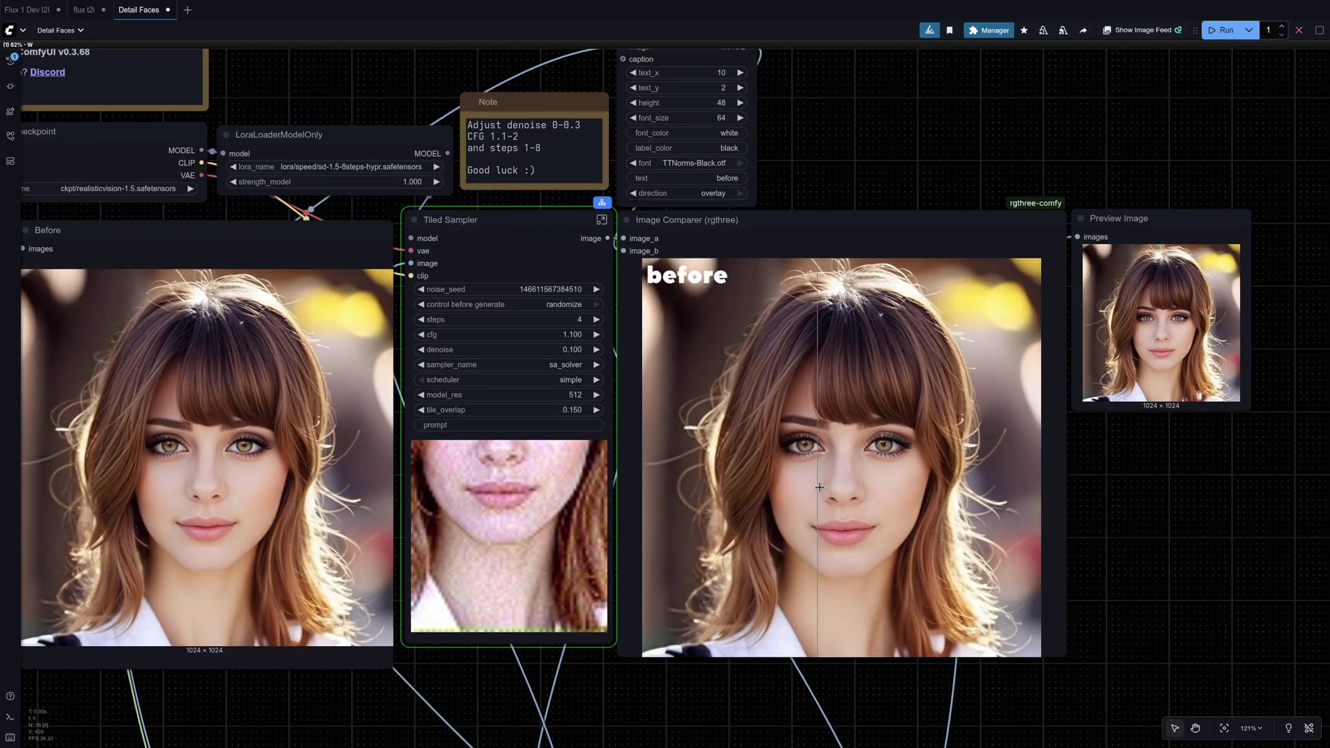
pyautogui.scroll(5, 858, 502)
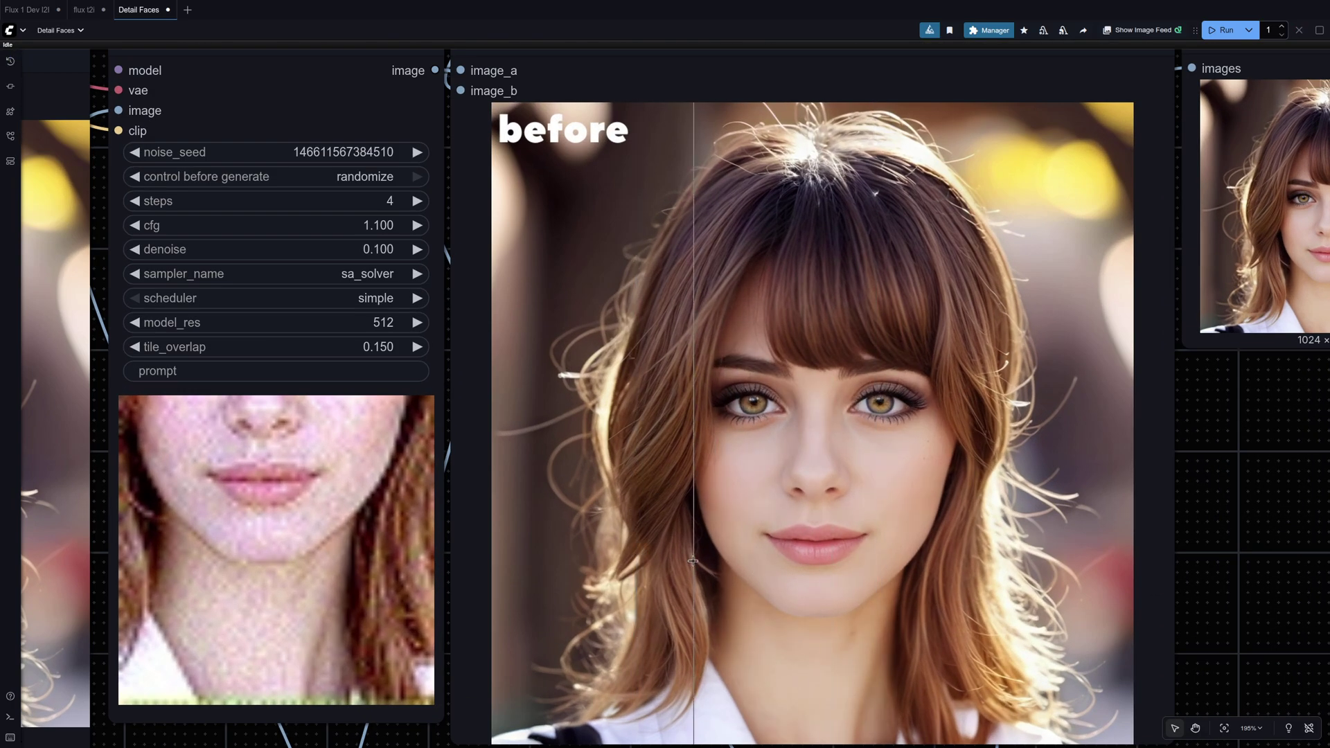
pyautogui.scroll(-2, 694, 560)
pyautogui.scroll(-1, 738, 565)
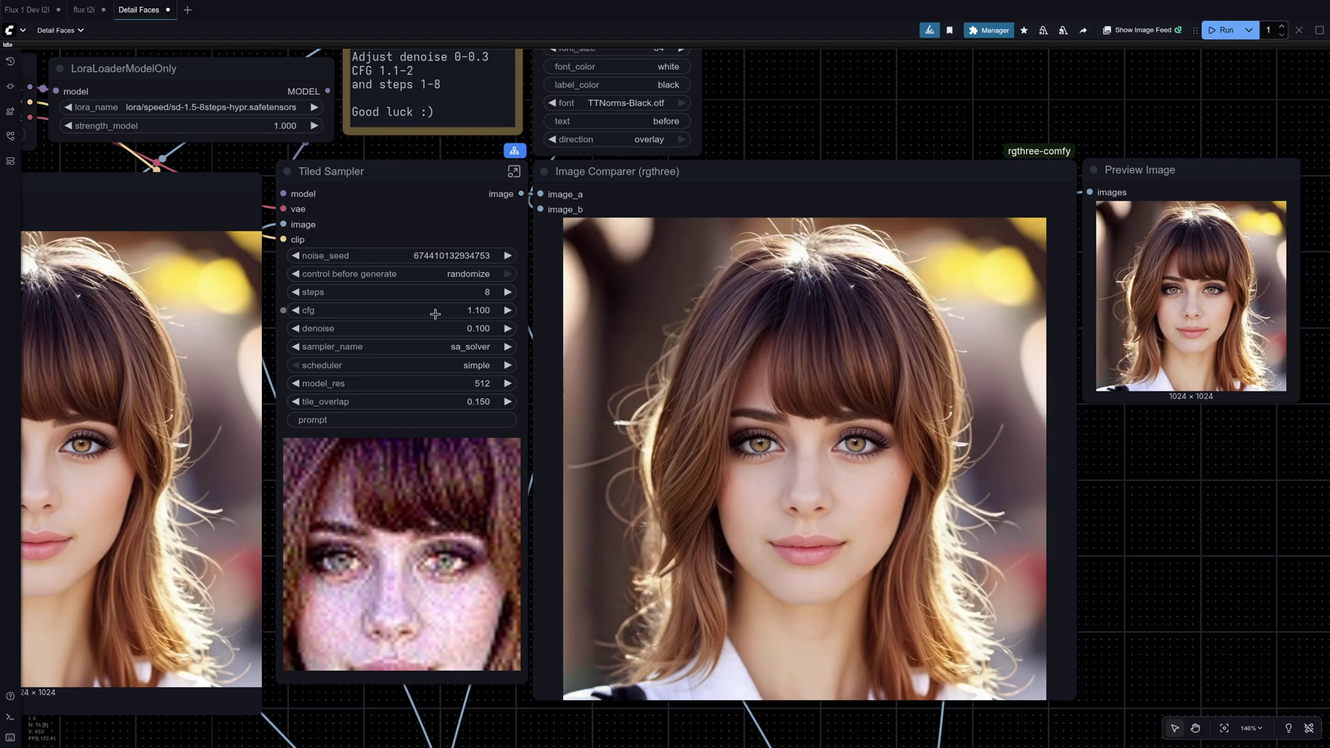
# - Set the Tiled Sampler denoise to 0.125 and rerun twice with fresh seeds
pyautogui.click(457, 330)
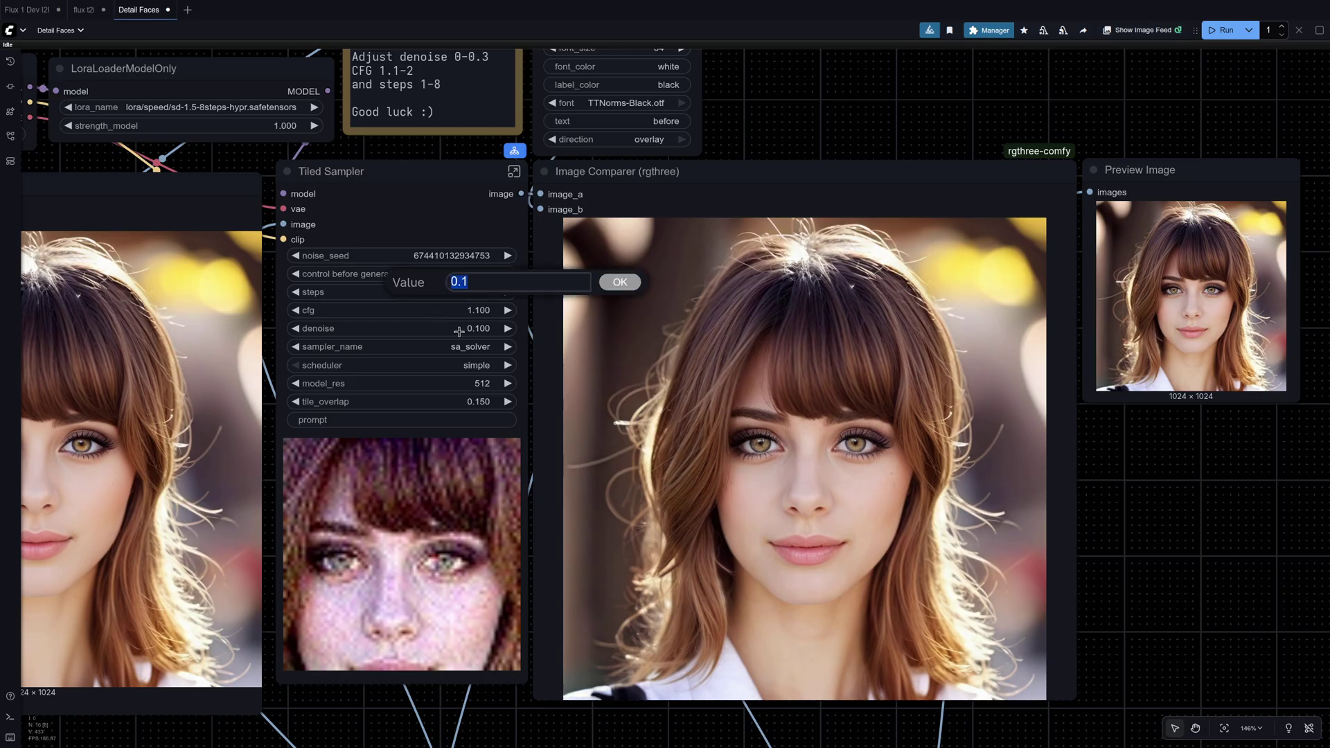
pyautogui.press('Return')
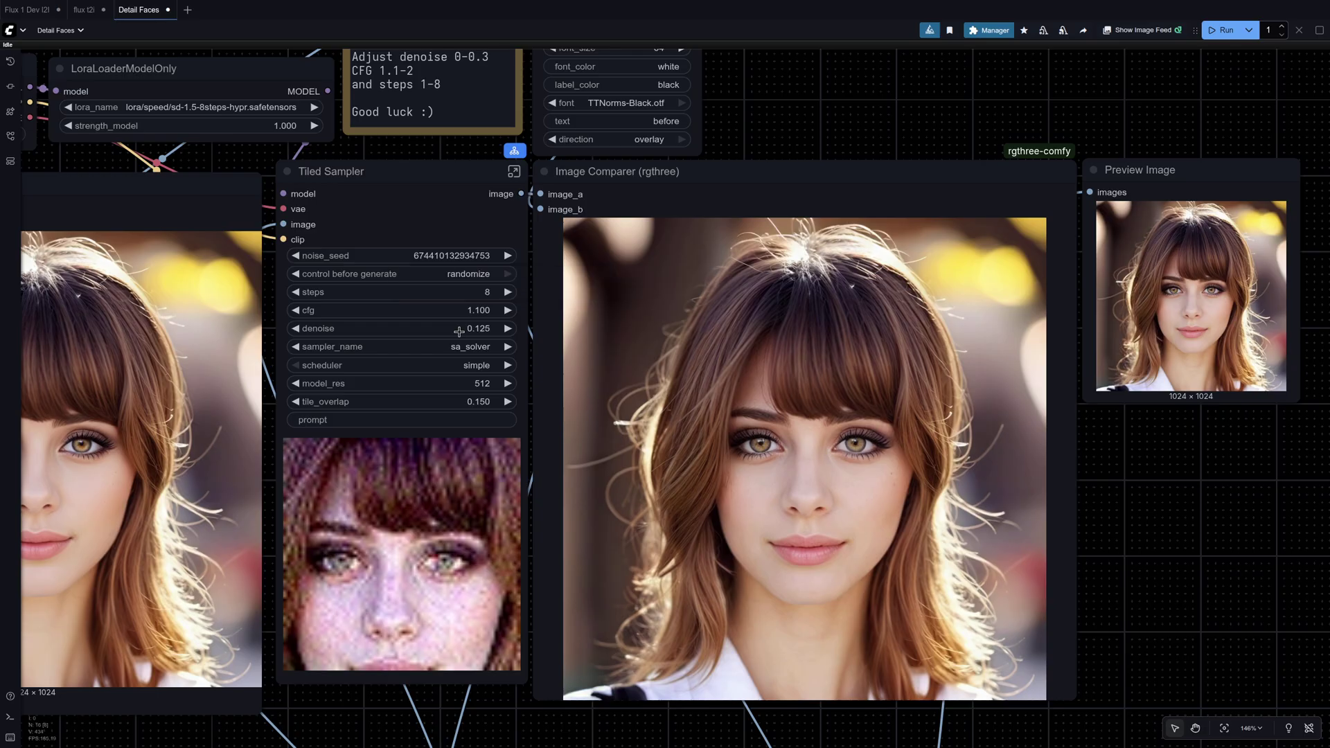
pyautogui.hotkey('ctrl', 'Return')
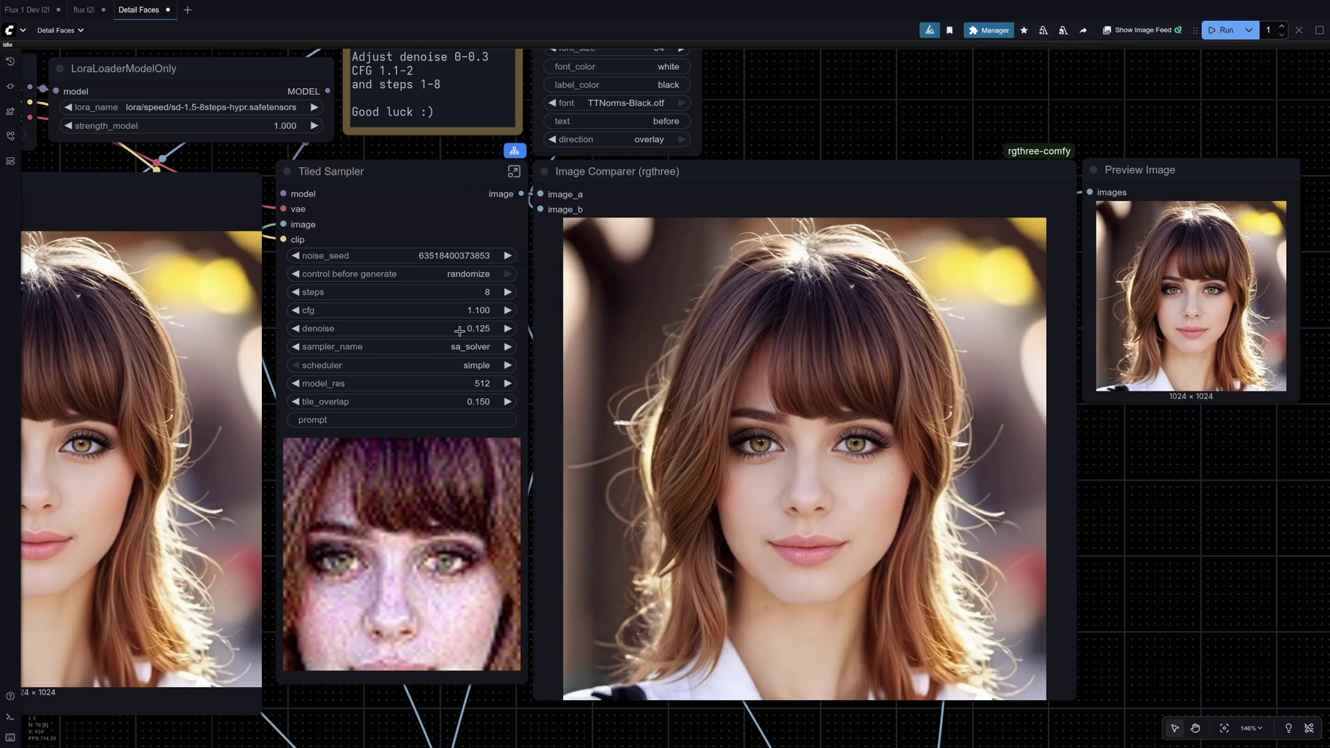
pyautogui.hotkey('ctrl', 'Return')
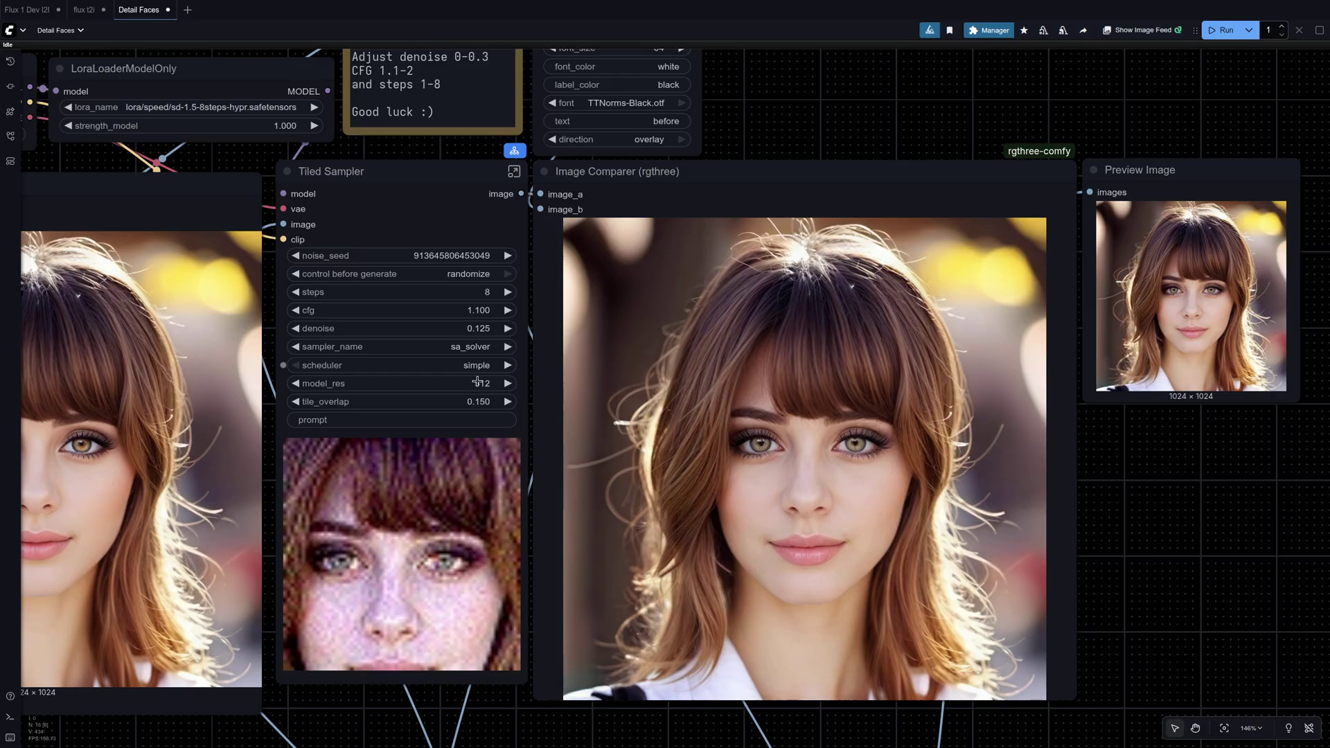
pyautogui.scroll(6, 794, 523)
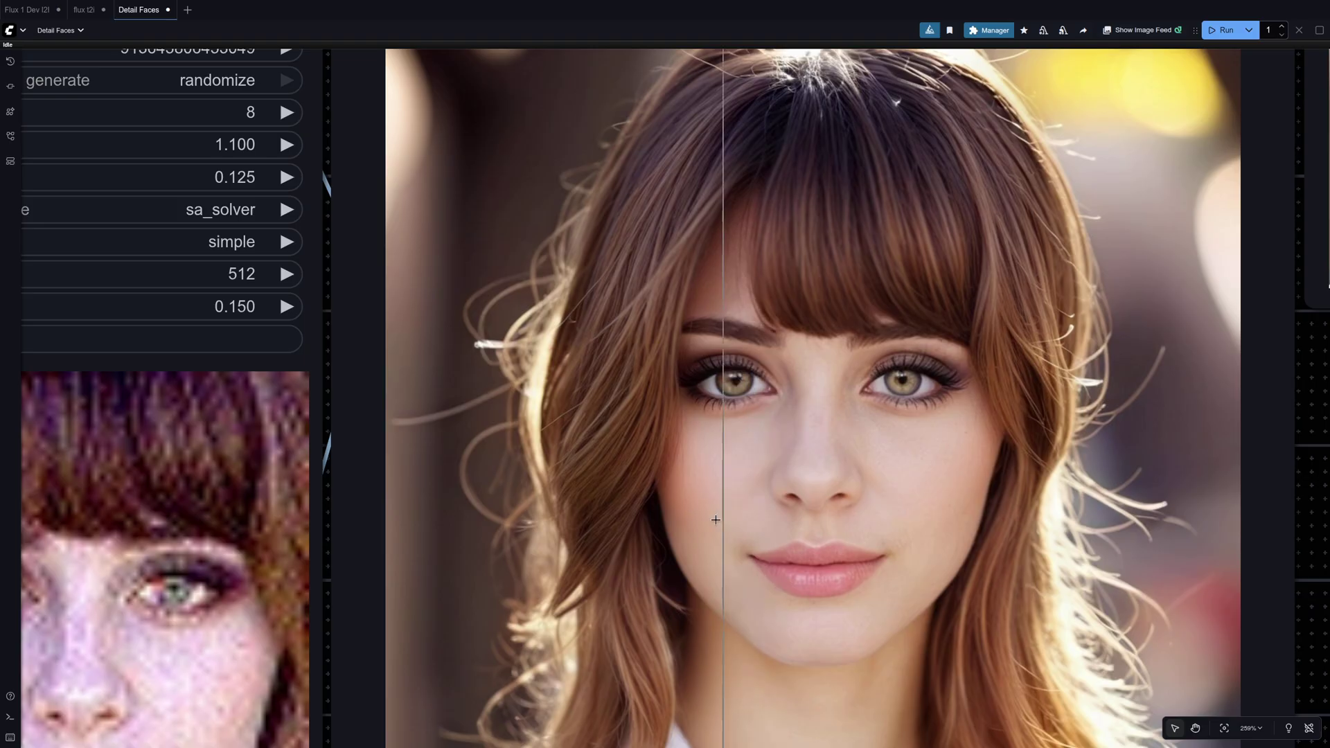
pyautogui.scroll(-8, 696, 517)
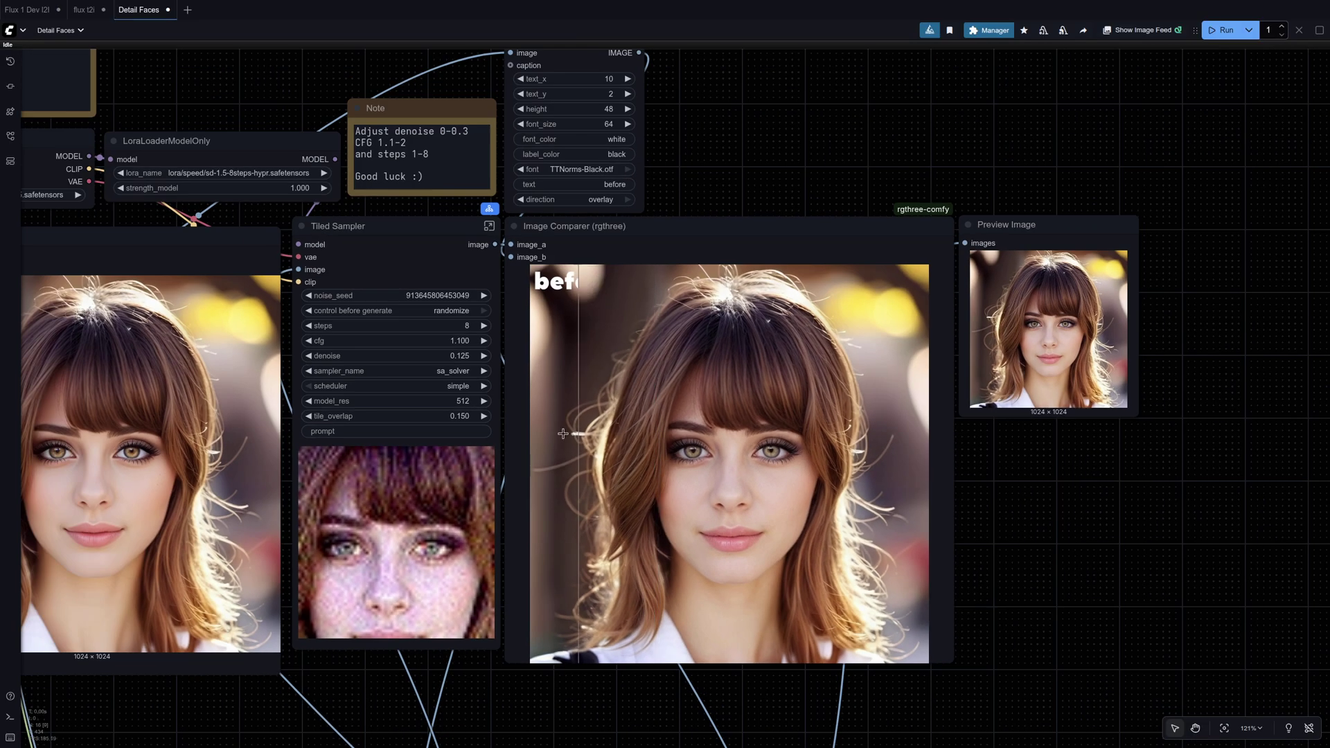
pyautogui.click(458, 309)
pyautogui.click(460, 311)
pyautogui.scroll(-5, 549, 587)
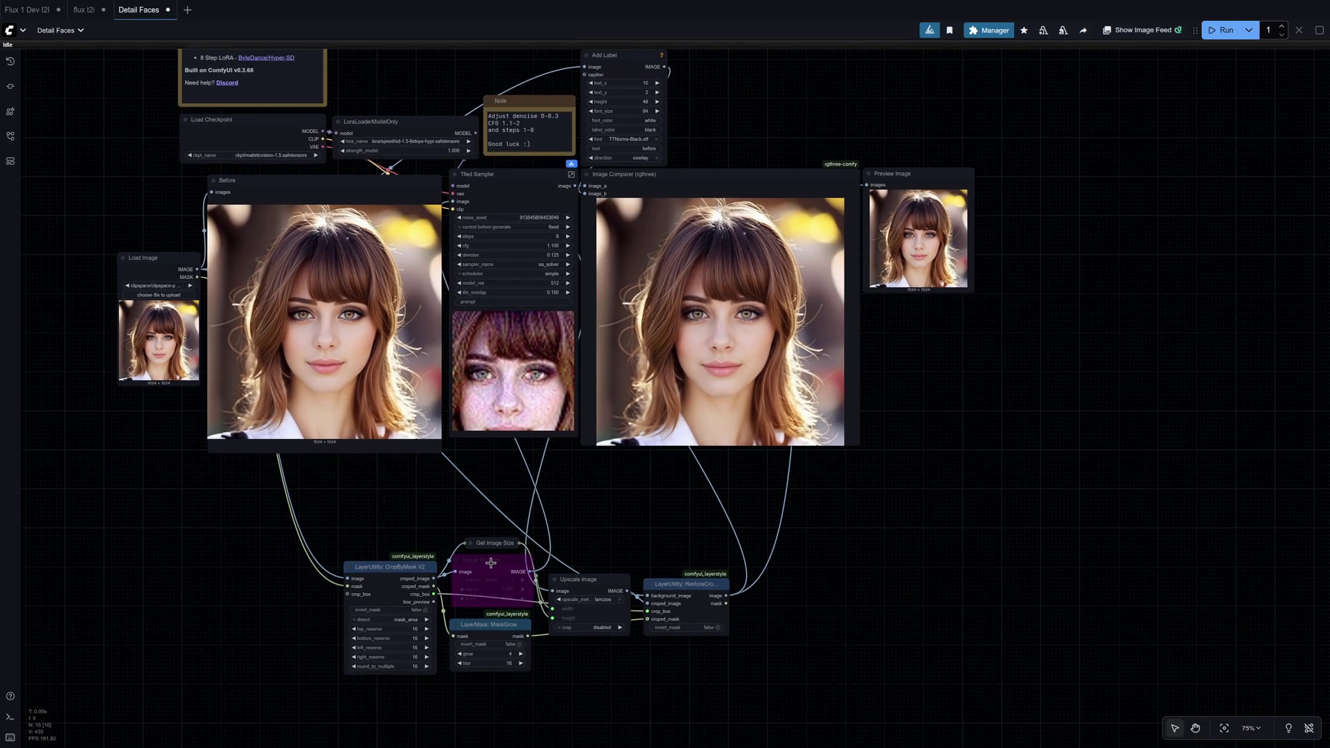
pyautogui.click(490, 562)
pyautogui.hotkey('ctrl', 'b')
pyautogui.hotkey('ctrl', 'Return')
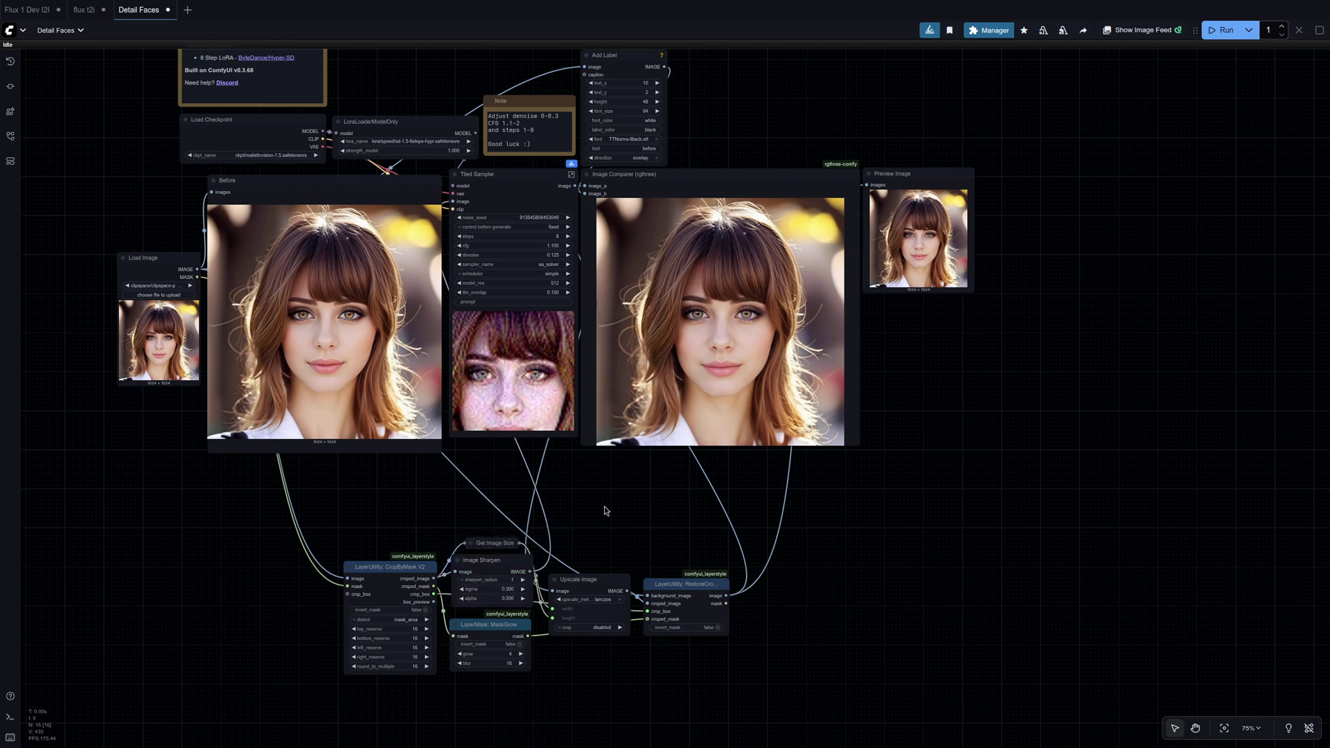
pyautogui.moveTo(610, 542); pyautogui.dragTo(605, 664)
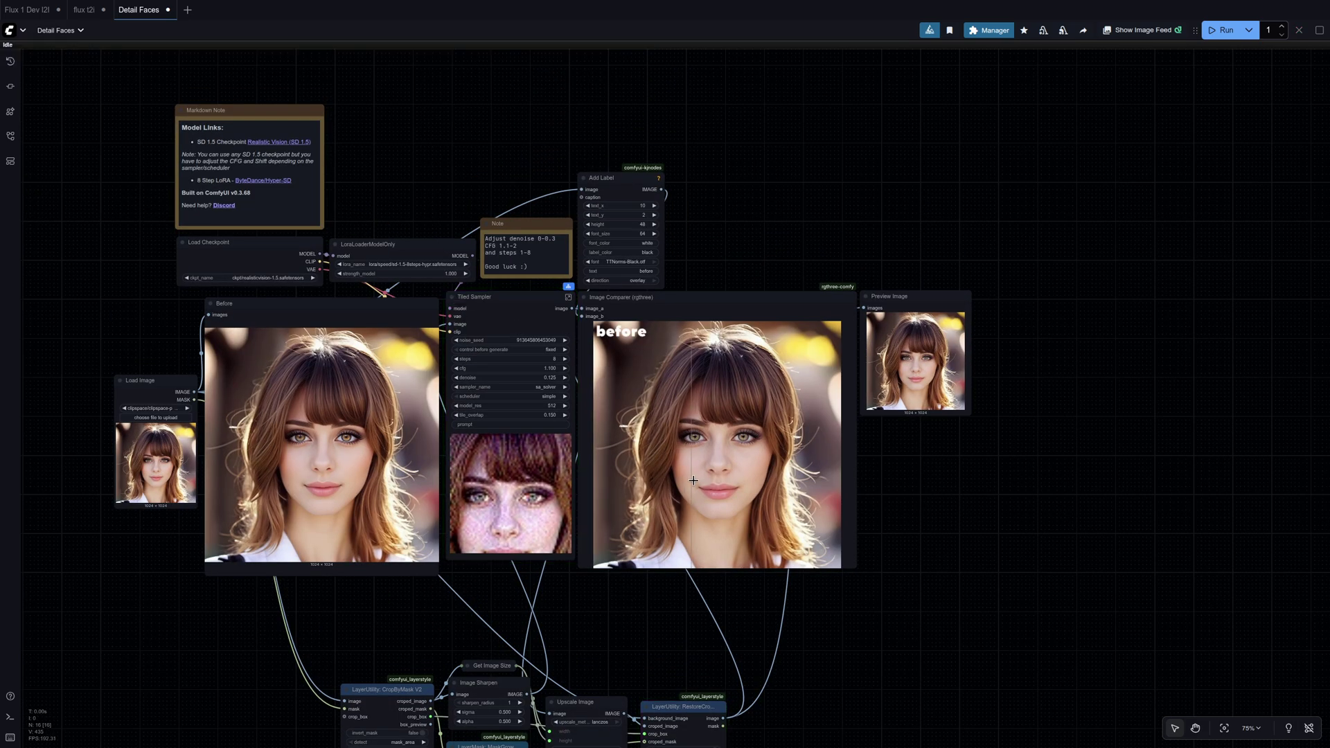
pyautogui.scroll(10, 697, 482)
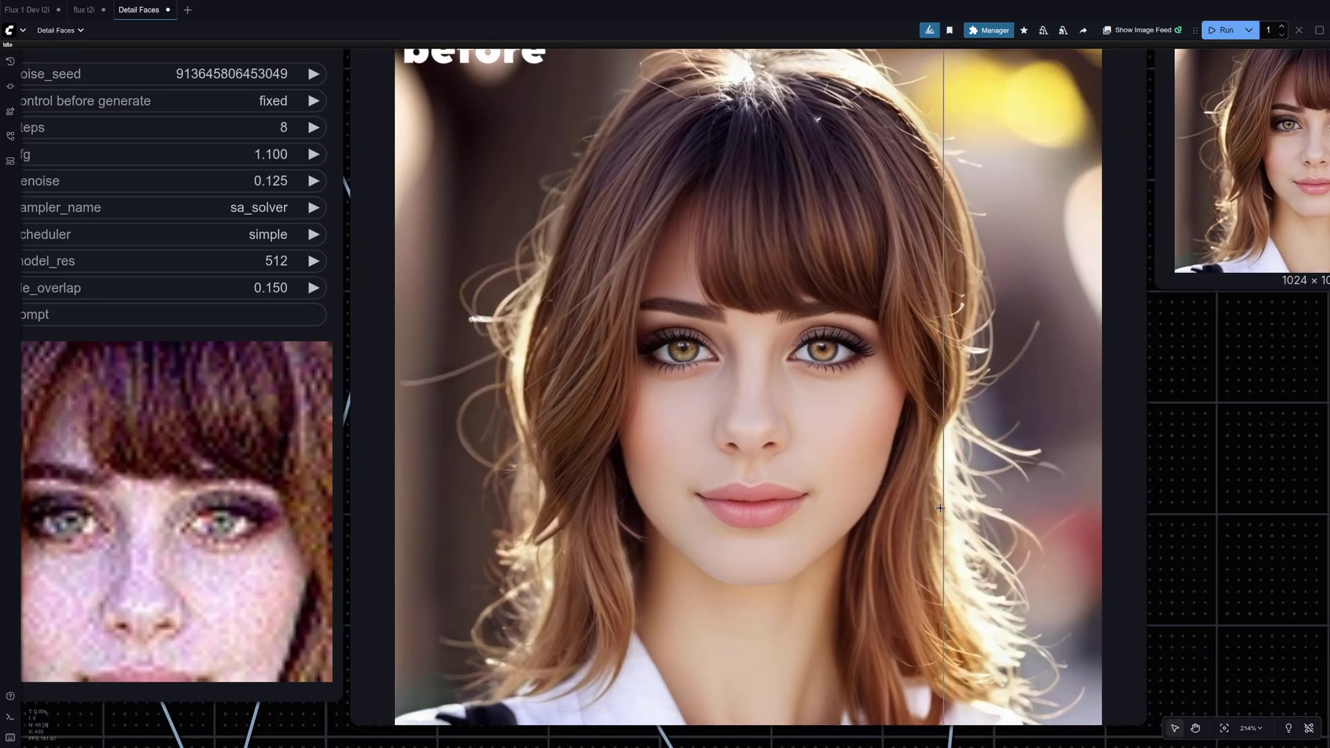
pyautogui.scroll(-2, 540, 470)
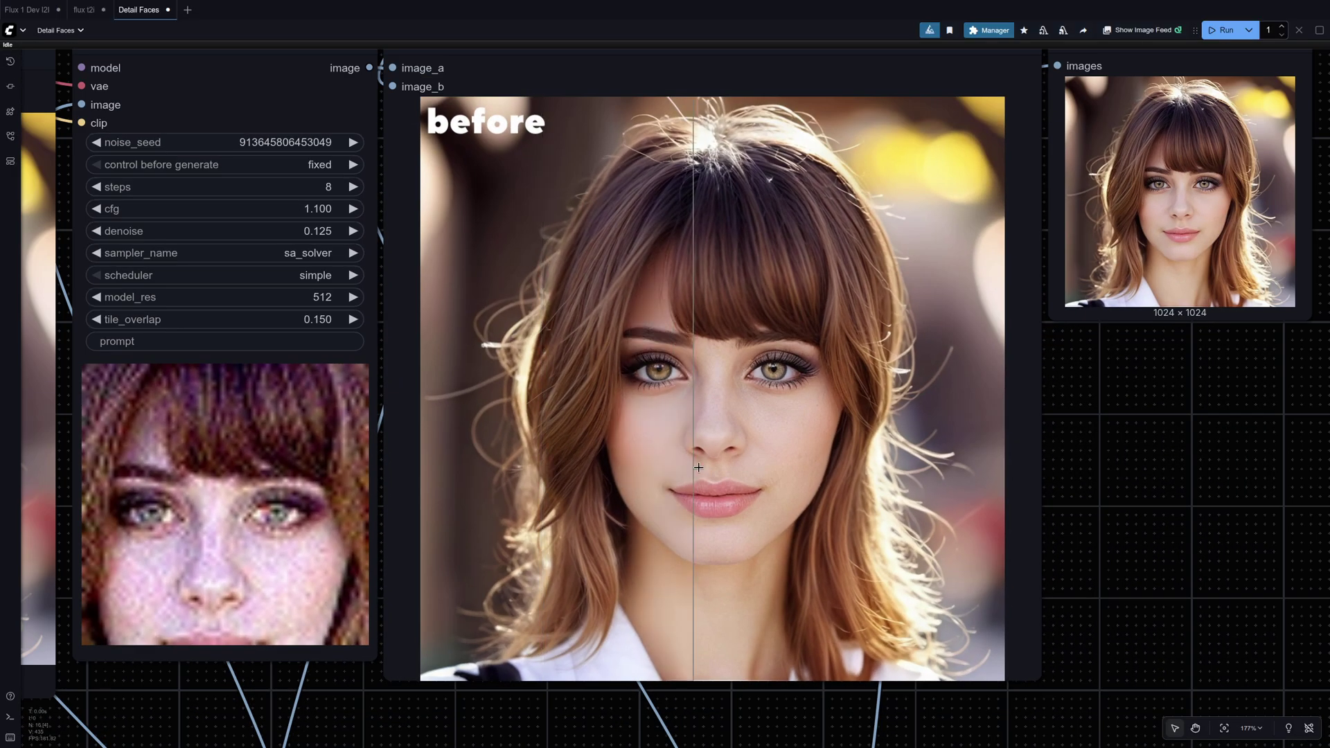
pyautogui.scroll(9, 710, 463)
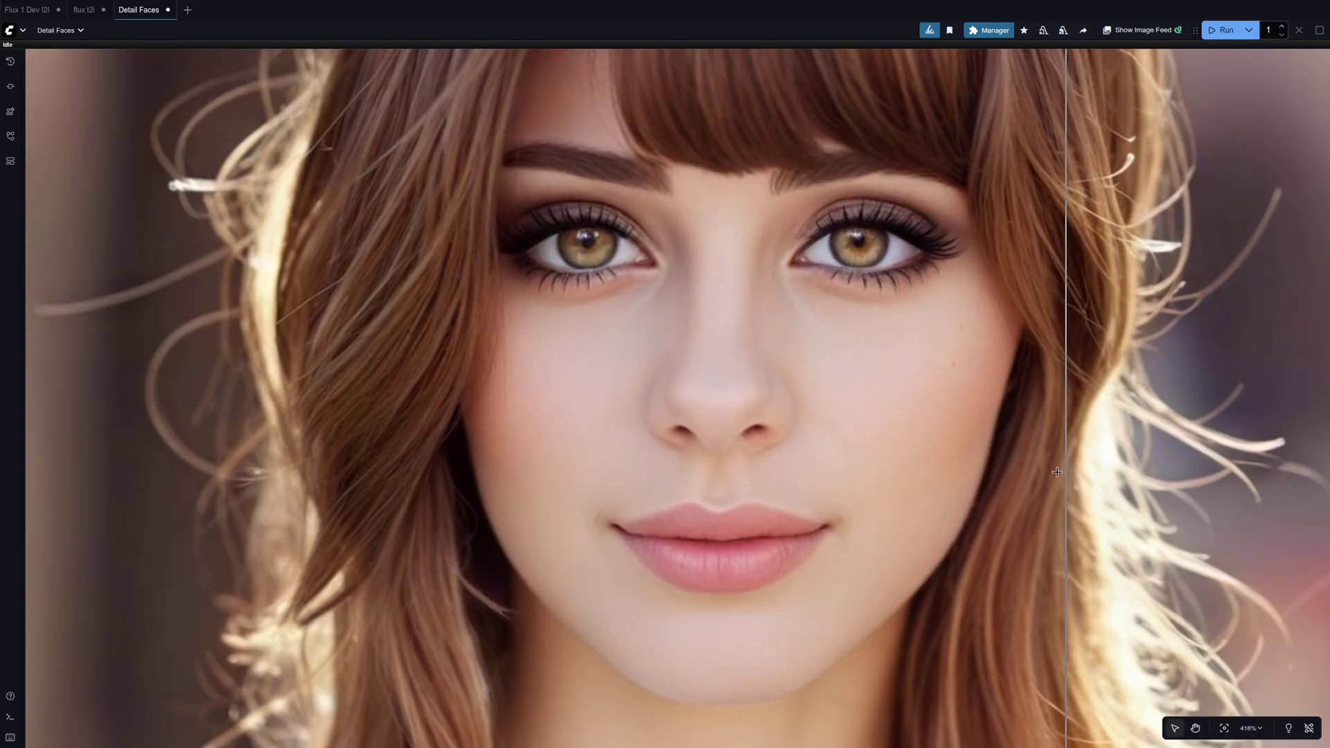
pyautogui.scroll(-7, 493, 410)
pyautogui.scroll(-4, 452, 408)
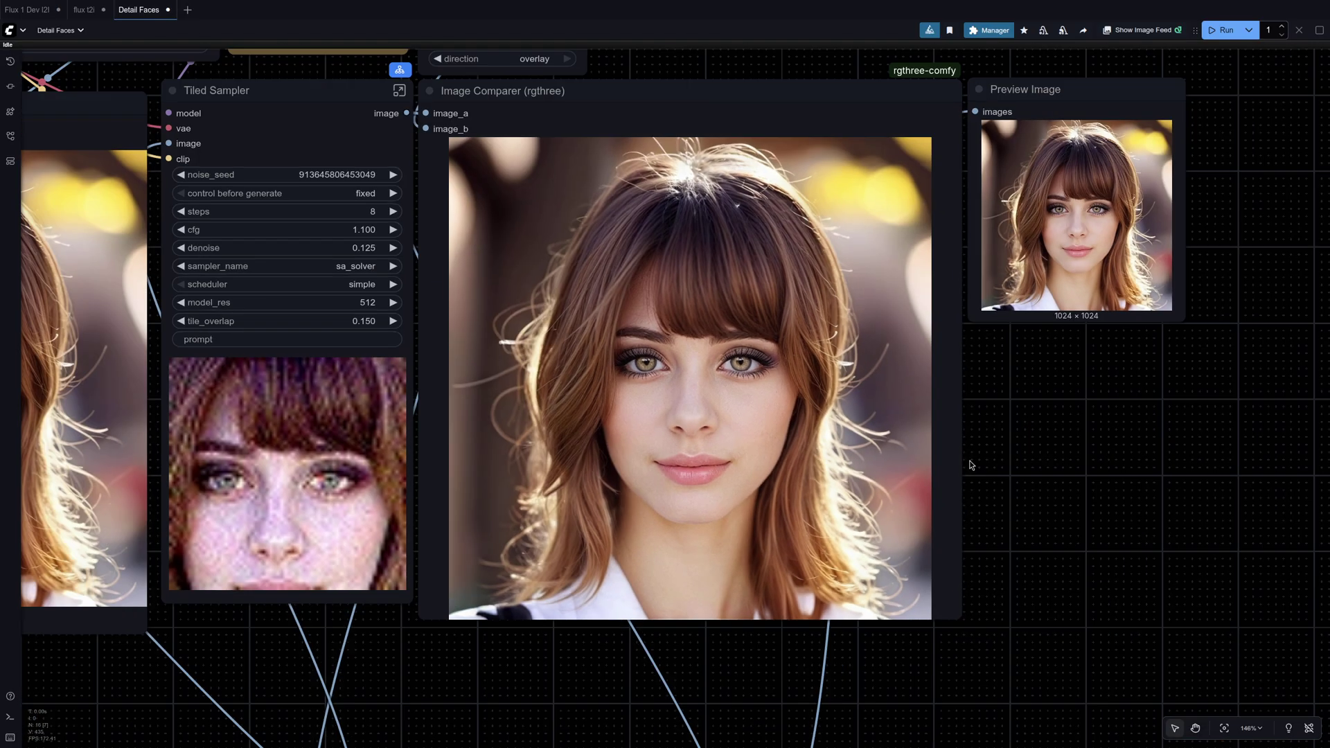
pyautogui.moveTo(568, 651); pyautogui.dragTo(712, 361)
pyautogui.scroll(-1, 733, 627)
# - Set the Image Sharpen sigma to 0.3, rerun, then raise it to 0.5
pyautogui.scroll(5, 585, 437)
pyautogui.click(536, 475)
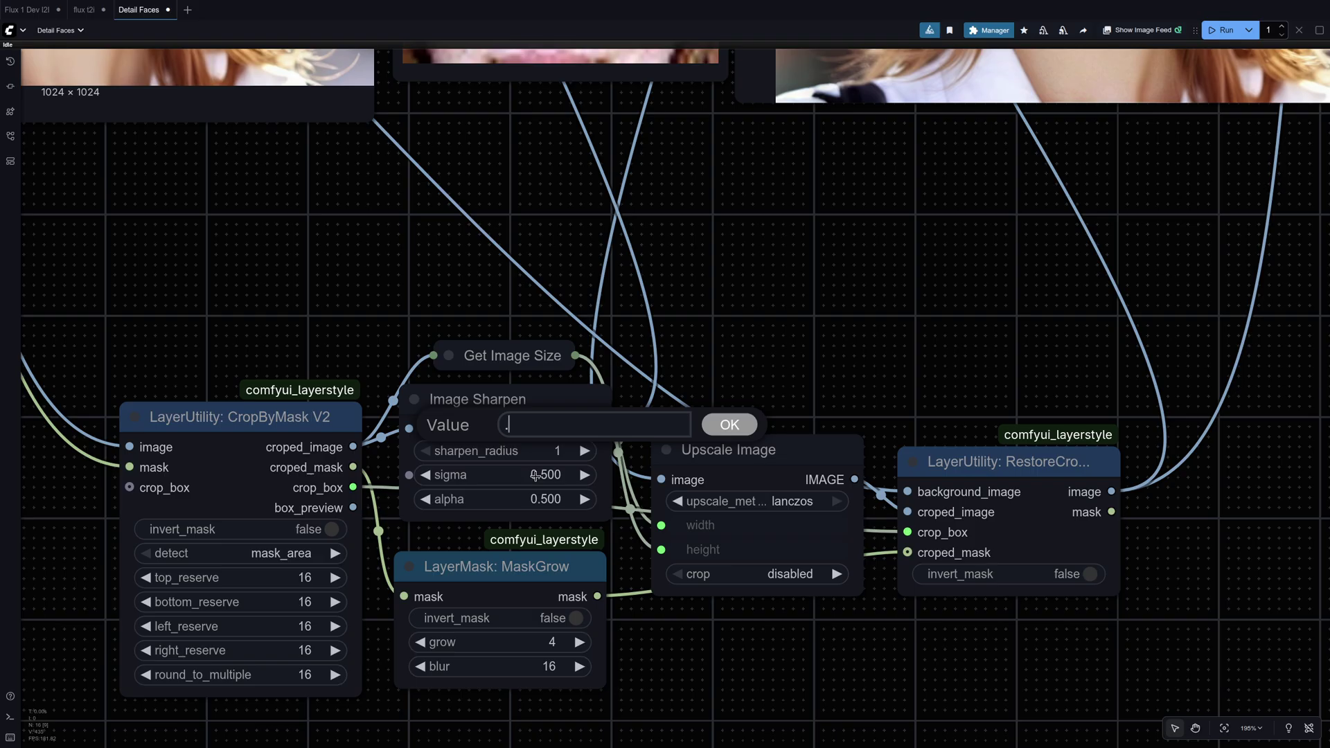
pyautogui.press('Return')
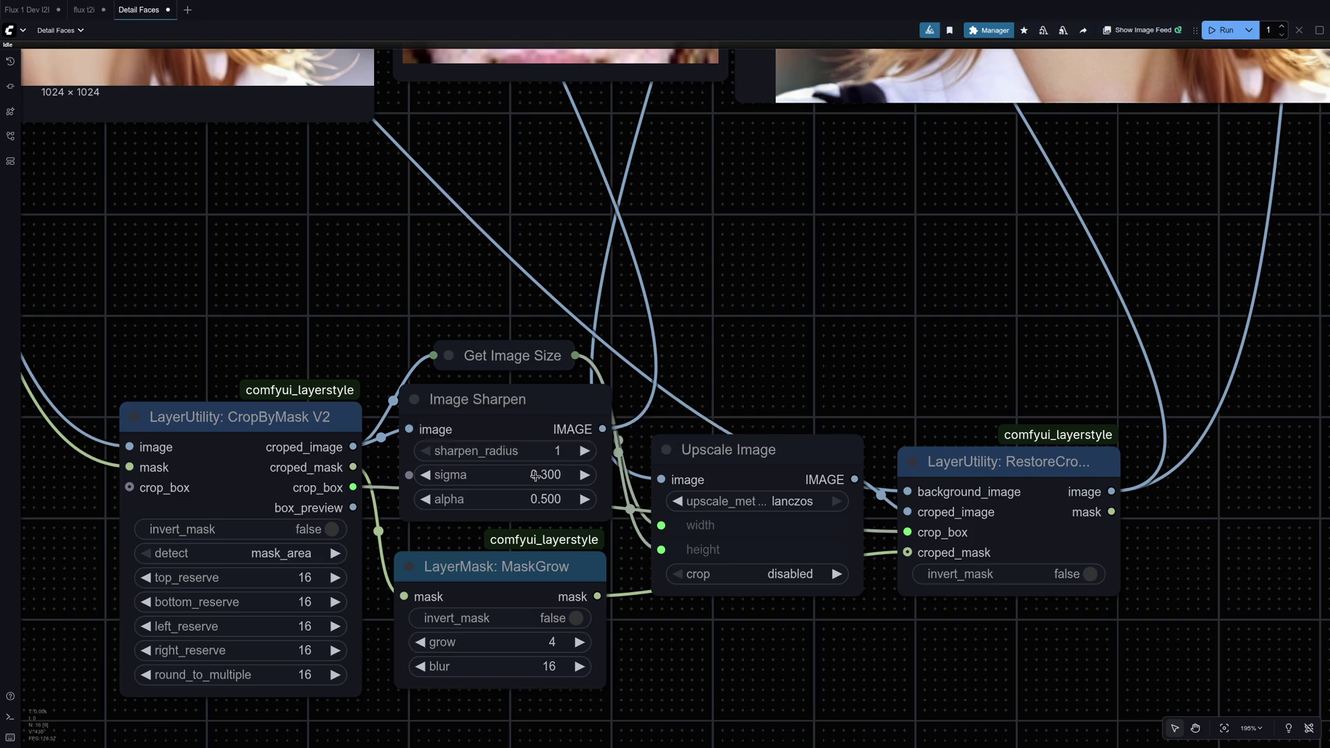
pyautogui.hotkey('ctrl', 'Return')
pyautogui.moveTo(588, 618); pyautogui.dragTo(637, 686)
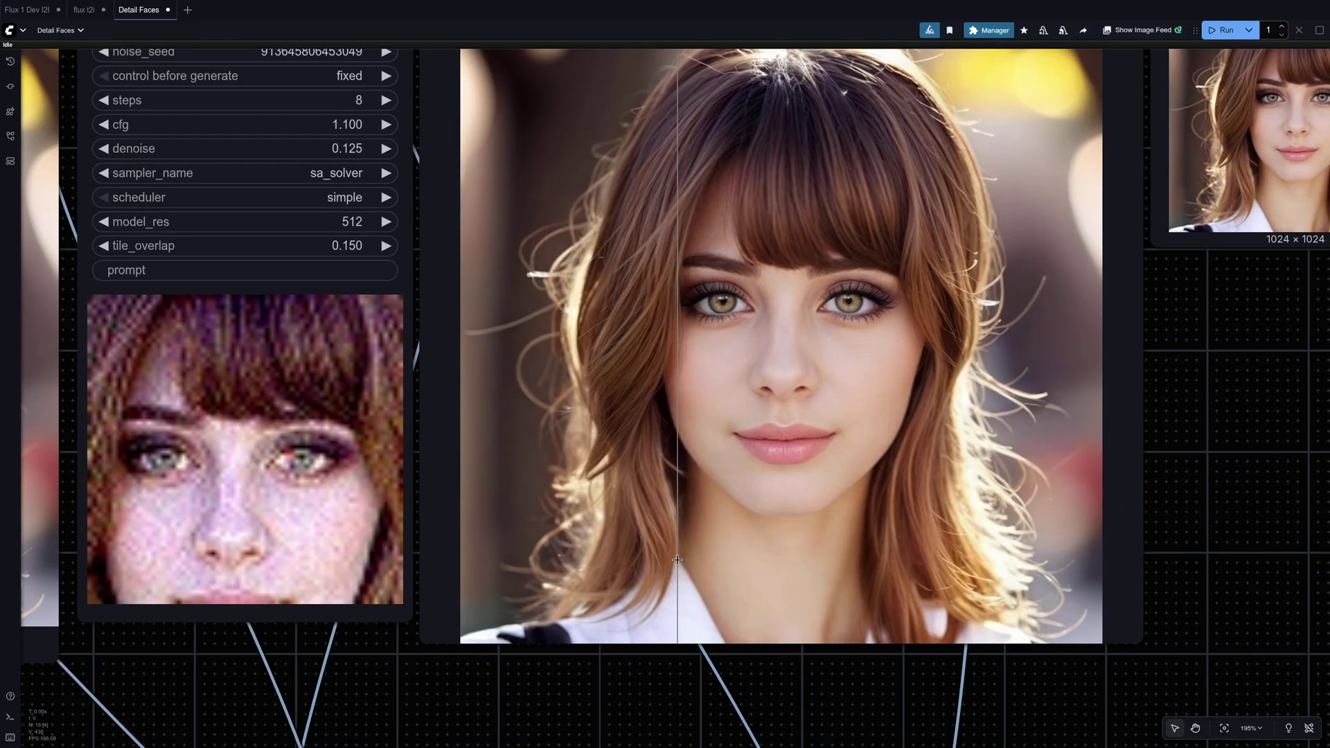
pyautogui.scroll(-4, 677, 560)
pyautogui.moveTo(609, 665); pyautogui.dragTo(558, 376)
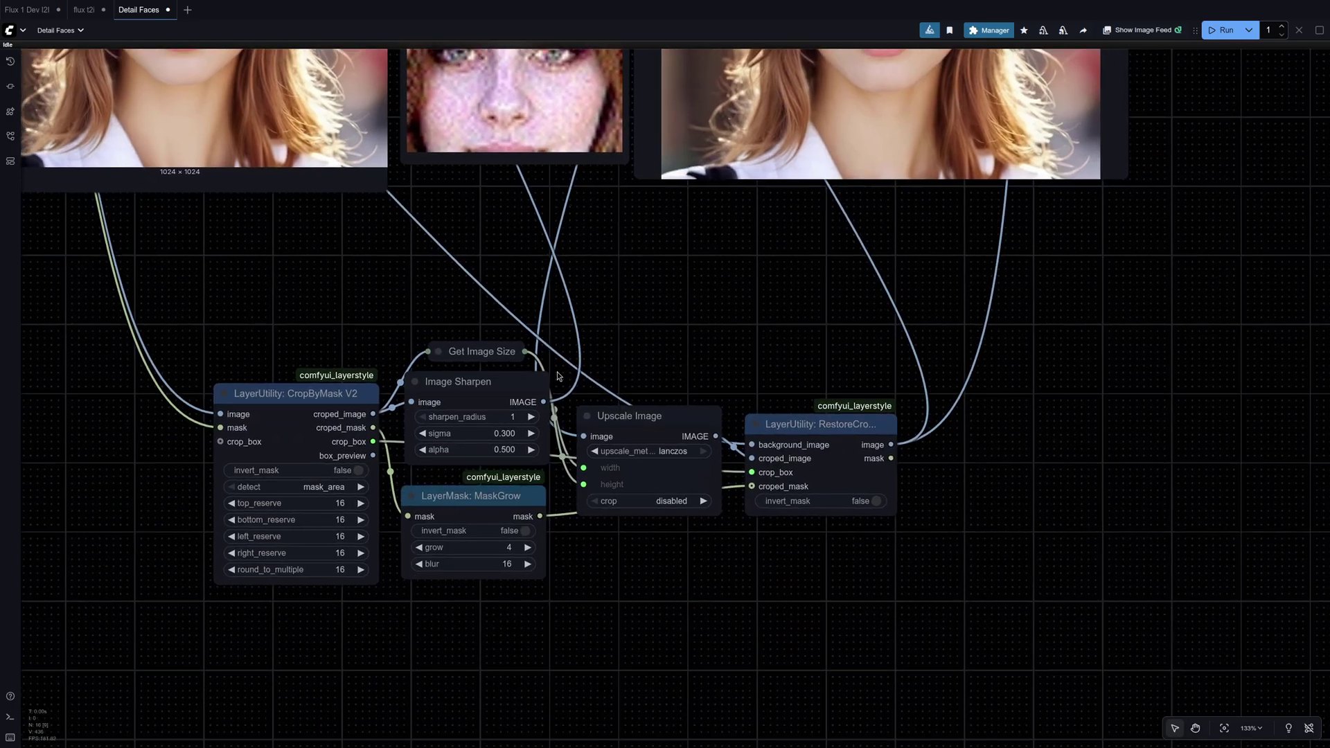
pyautogui.click(491, 433)
pyautogui.write('.5')
pyautogui.press('Return')
# - Bypass the Image Sharpen node with Ctrl+B
pyautogui.moveTo(528, 408); pyautogui.dragTo(547, 533)
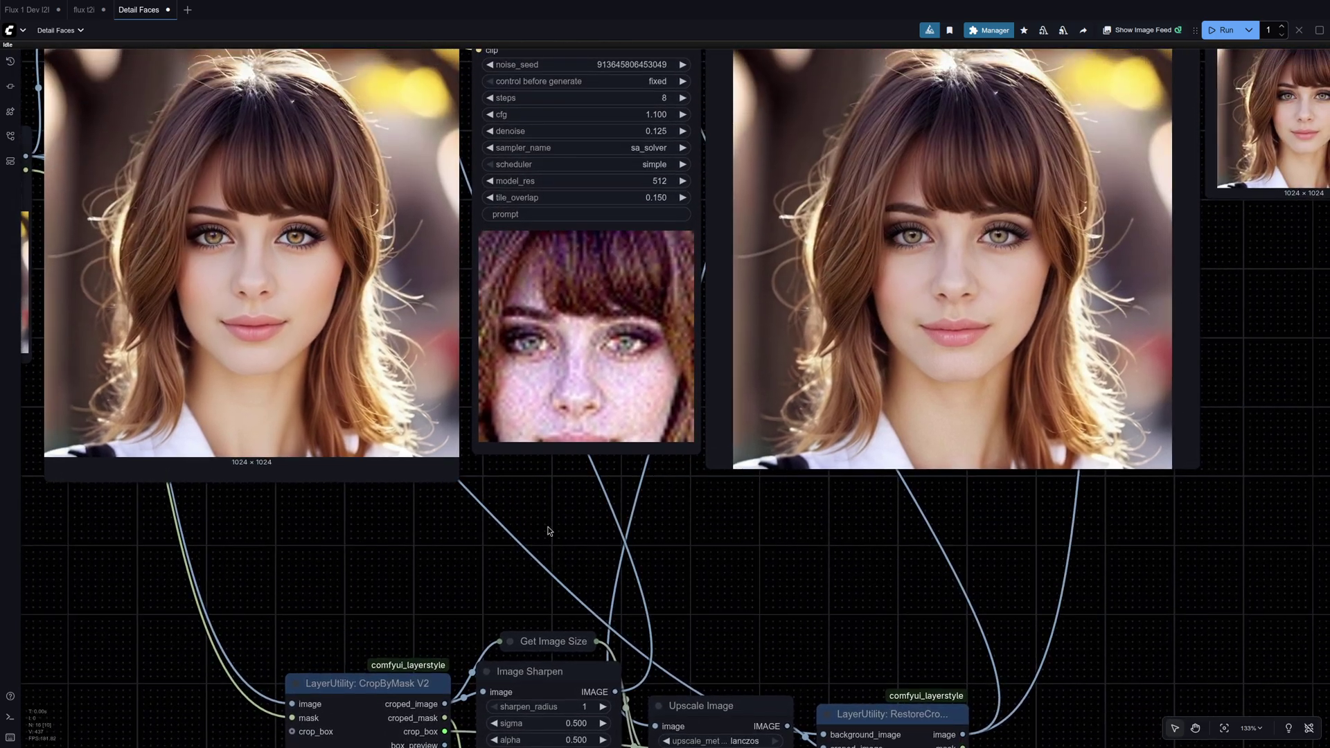
pyautogui.scroll(-1, 576, 455)
pyautogui.click(605, 589)
pyautogui.hotkey('ctrl', 'b')
# - Load sample3.png in the Load Image node and bring up its context menu
pyautogui.moveTo(587, 448); pyautogui.dragTo(889, 622)
pyautogui.scroll(4, 311, 320)
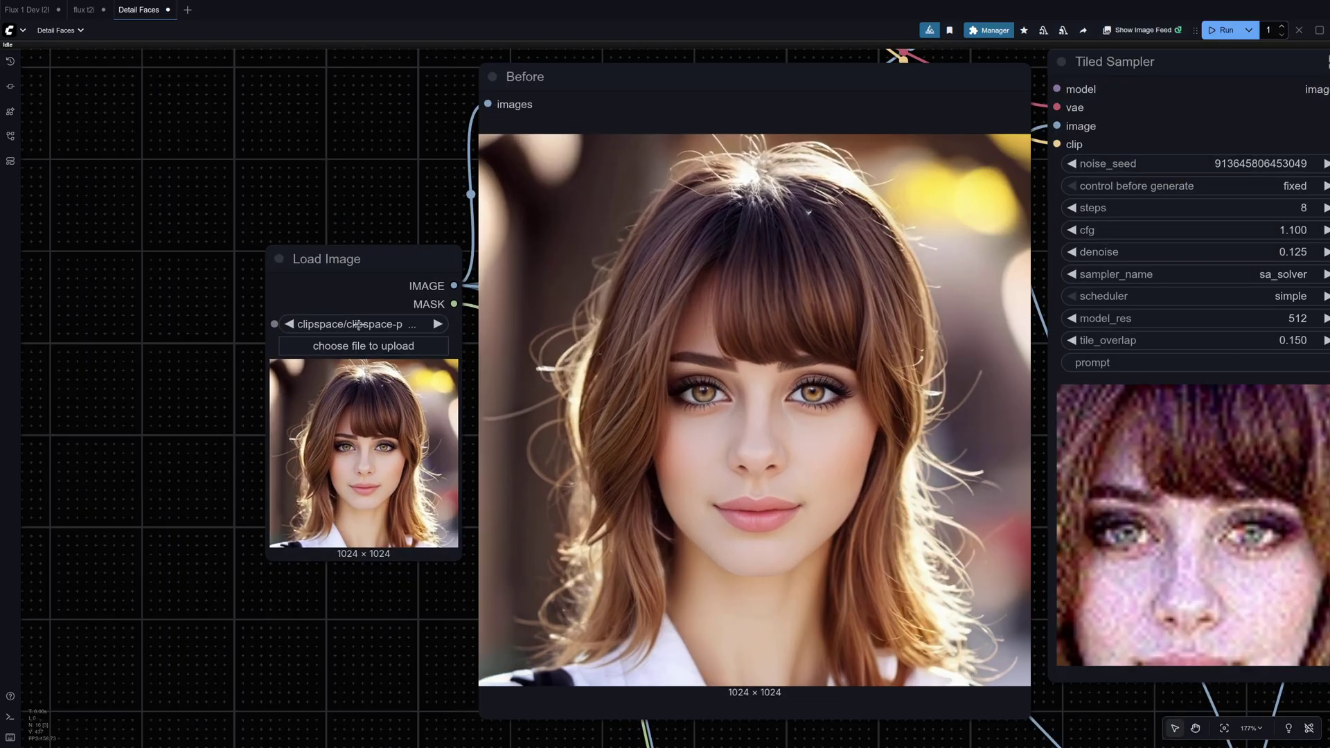
pyautogui.click(313, 324)
pyautogui.click(389, 454)
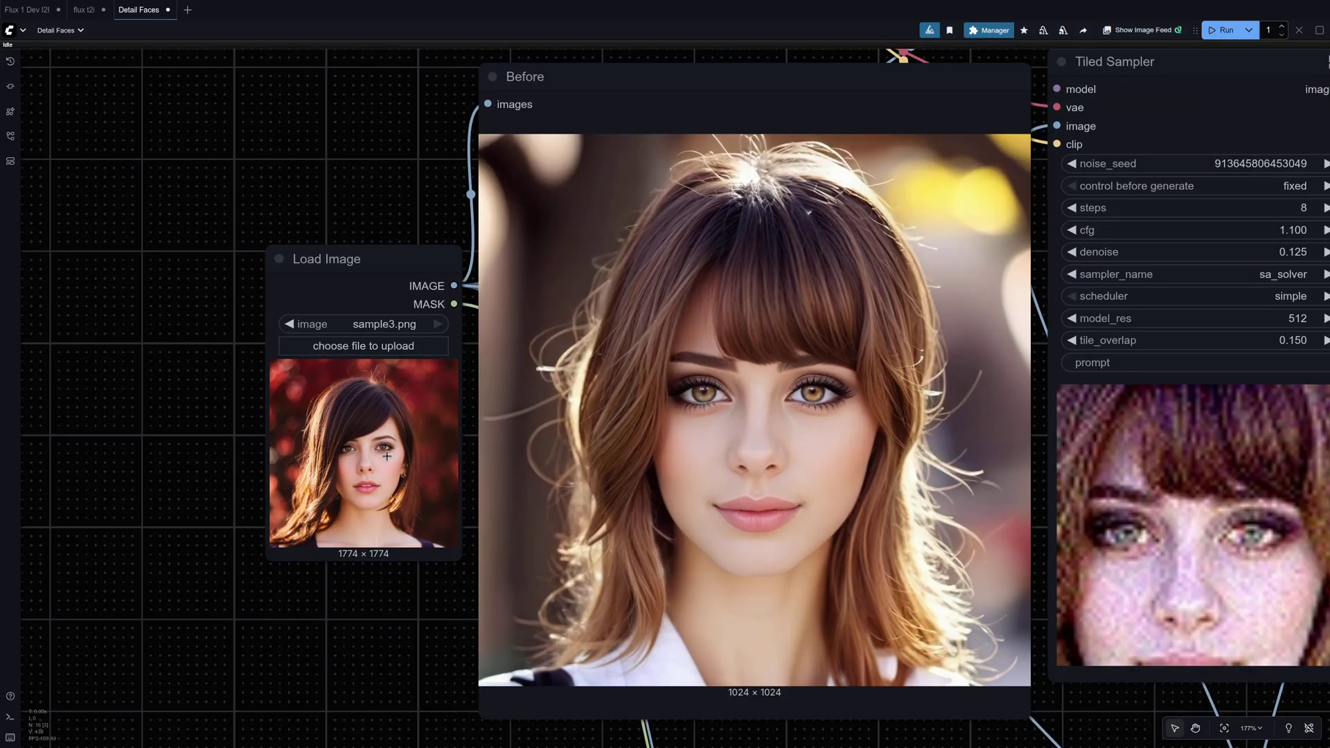
pyautogui.rightClick(383, 457)
# - In MaskEditor, mask the neck, chin, left cheek, forehead and hair edge, then save
pyautogui.click(422, 693)
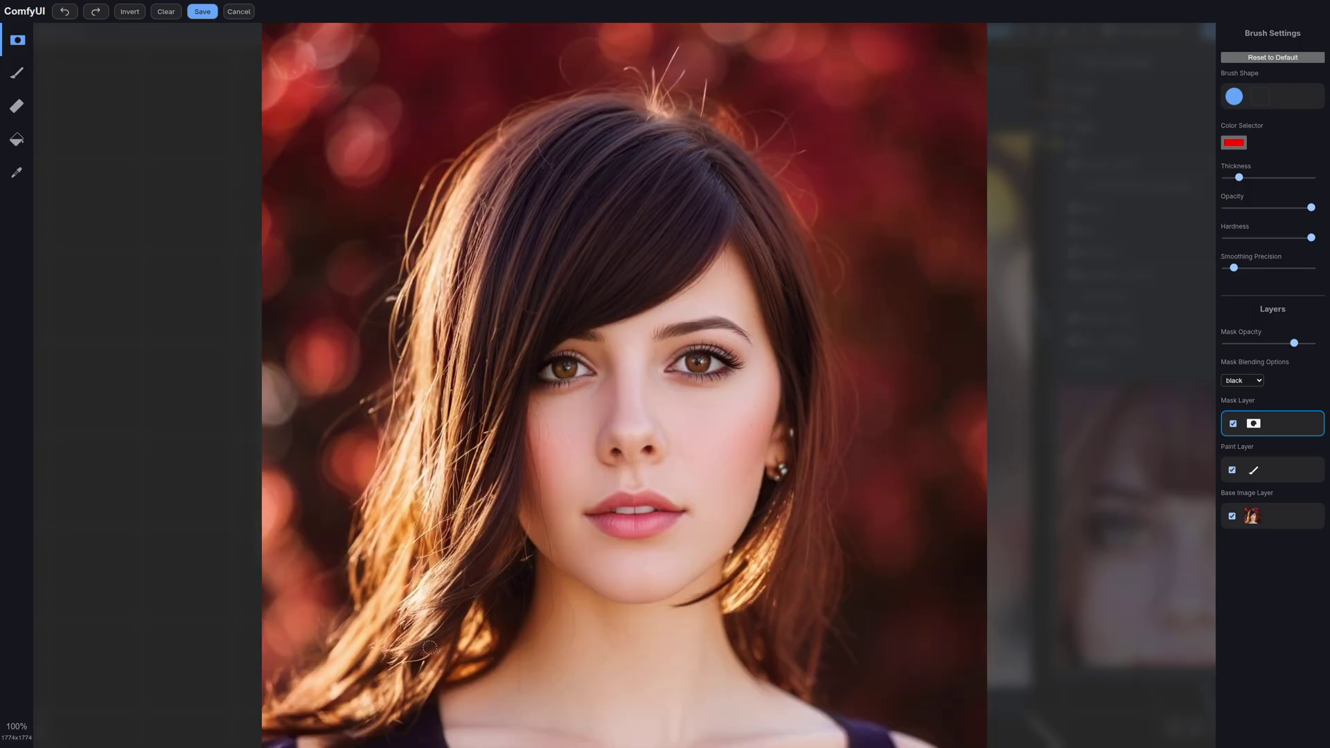
pyautogui.scroll(-3, 535, 356)
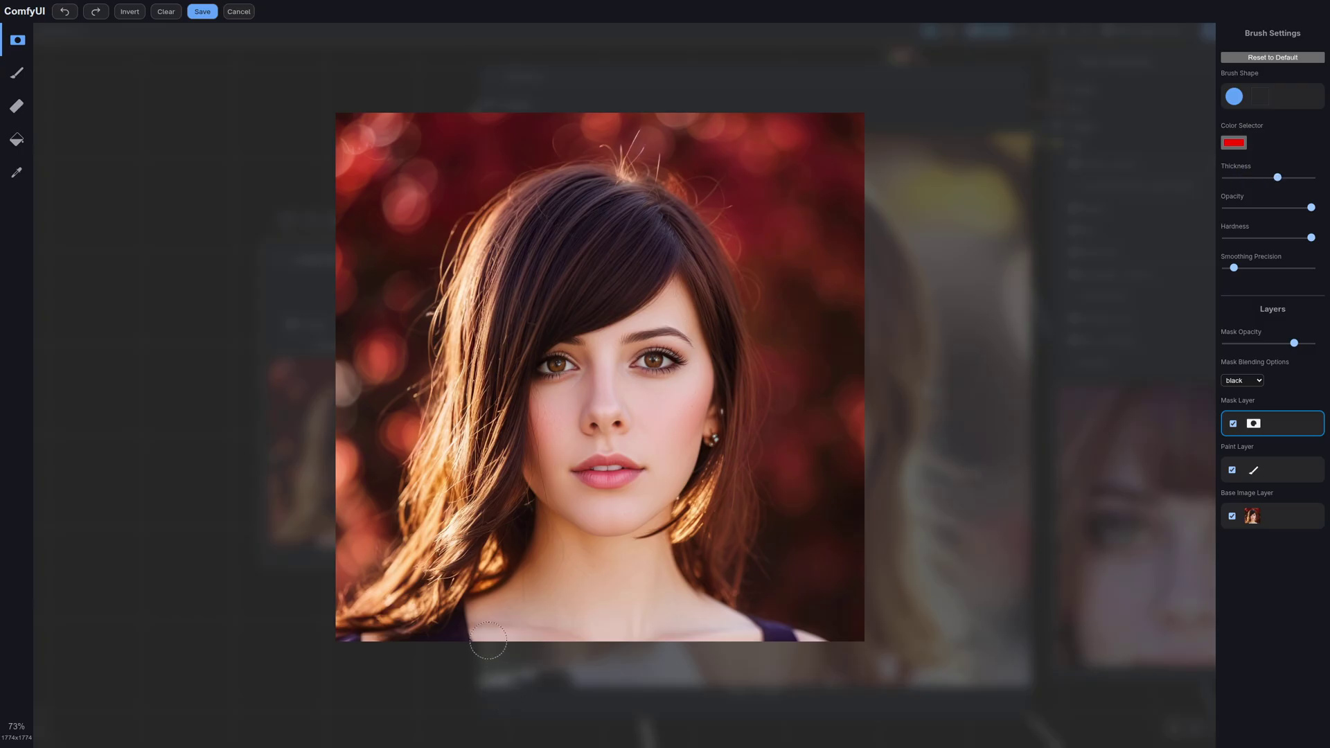
pyautogui.moveTo(489, 641)
pyautogui.mouseDown()
pyautogui.moveTo(479, 607)
pyautogui.moveTo(524, 573)
pyautogui.moveTo(543, 514)
pyautogui.moveTo(611, 540)
pyautogui.moveTo(660, 507)
pyautogui.moveTo(629, 531)
pyautogui.moveTo(653, 535)
pyautogui.moveTo(683, 603)
pyautogui.moveTo(748, 639)
pyautogui.moveTo(692, 631)
pyautogui.moveTo(630, 563)
pyautogui.moveTo(551, 556)
pyautogui.moveTo(550, 587)
pyautogui.moveTo(512, 645)
pyautogui.moveTo(679, 648)
pyautogui.moveTo(629, 565)
pyautogui.moveTo(562, 603)
pyautogui.moveTo(609, 626)
pyautogui.mouseUp()
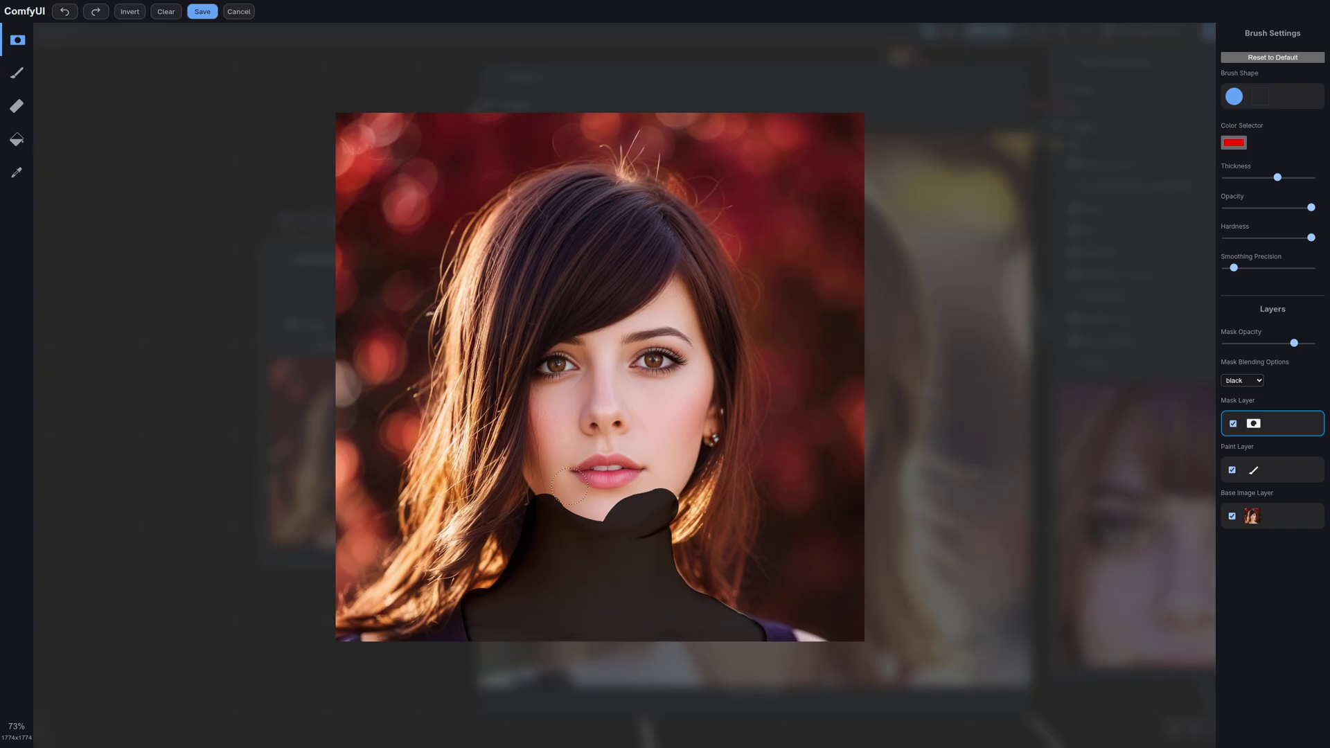
pyautogui.moveTo(578, 494)
pyautogui.mouseDown()
pyautogui.moveTo(538, 449)
pyautogui.moveTo(547, 377)
pyautogui.moveTo(651, 326)
pyautogui.moveTo(675, 289)
pyautogui.moveTo(705, 425)
pyautogui.moveTo(668, 492)
pyautogui.moveTo(652, 503)
pyautogui.moveTo(676, 408)
pyautogui.moveTo(672, 345)
pyautogui.moveTo(562, 395)
pyautogui.moveTo(579, 460)
pyautogui.moveTo(654, 363)
pyautogui.moveTo(584, 425)
pyautogui.moveTo(580, 413)
pyautogui.moveTo(656, 403)
pyautogui.moveTo(554, 472)
pyautogui.moveTo(600, 503)
pyautogui.moveTo(629, 467)
pyautogui.mouseUp()
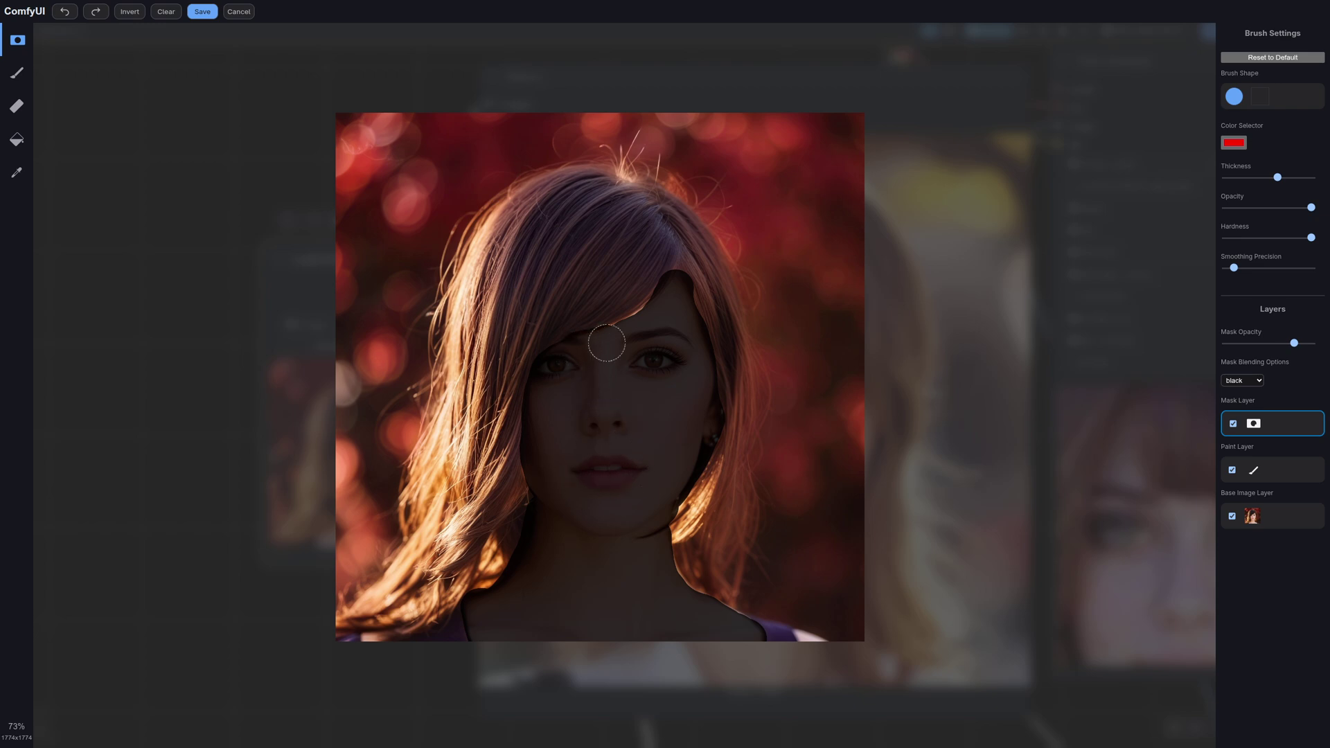
pyautogui.moveTo(658, 310)
pyautogui.mouseDown()
pyautogui.moveTo(549, 262)
pyautogui.moveTo(593, 278)
pyautogui.moveTo(625, 271)
pyautogui.mouseUp()
pyautogui.click(202, 12)
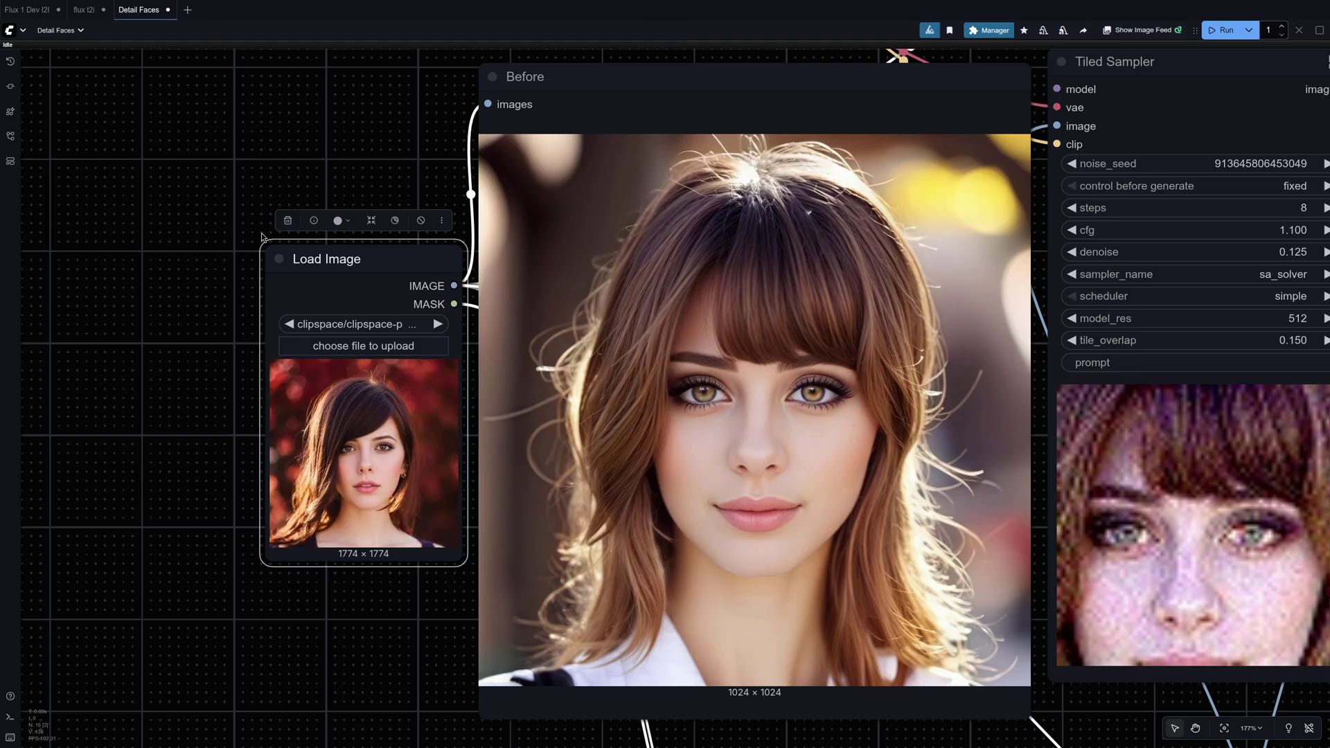
pyautogui.scroll(-5, 228, 234)
pyautogui.scroll(-4, 129, 410)
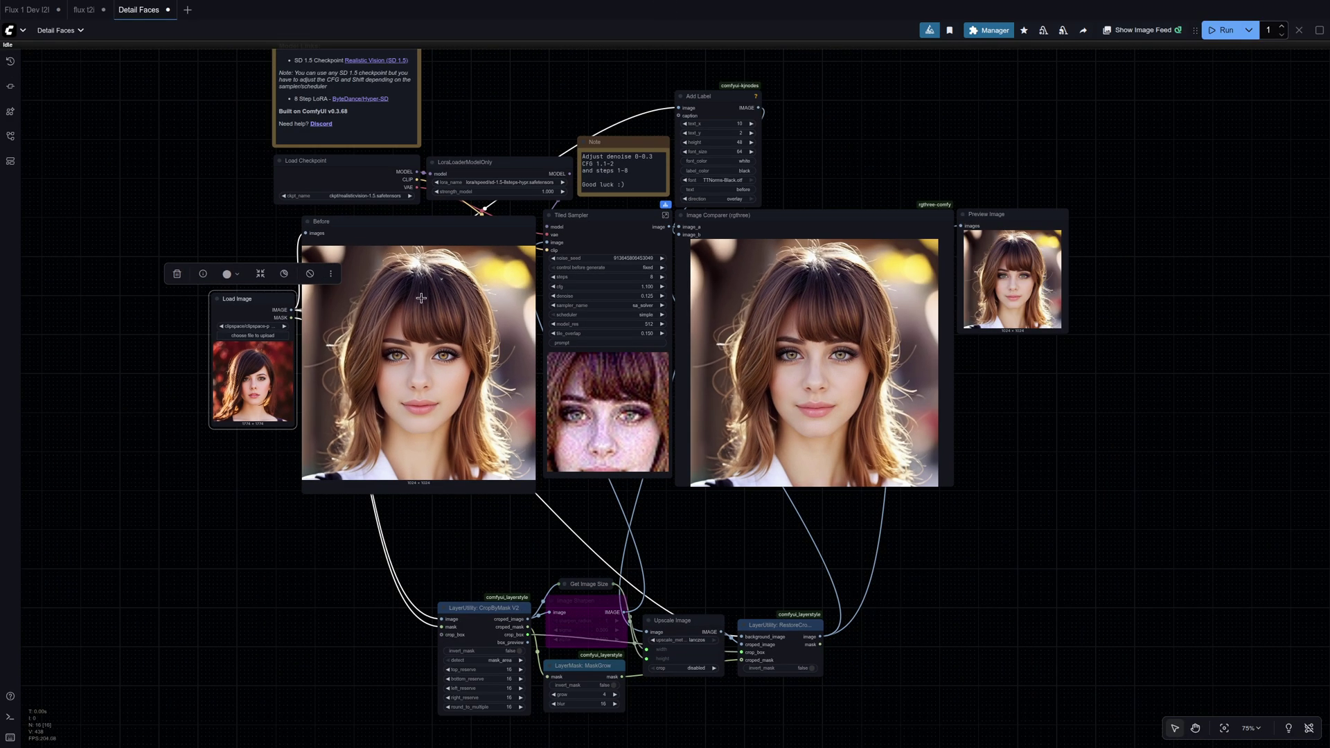
pyautogui.scroll(4, 384, 330)
pyautogui.scroll(-3, 324, 328)
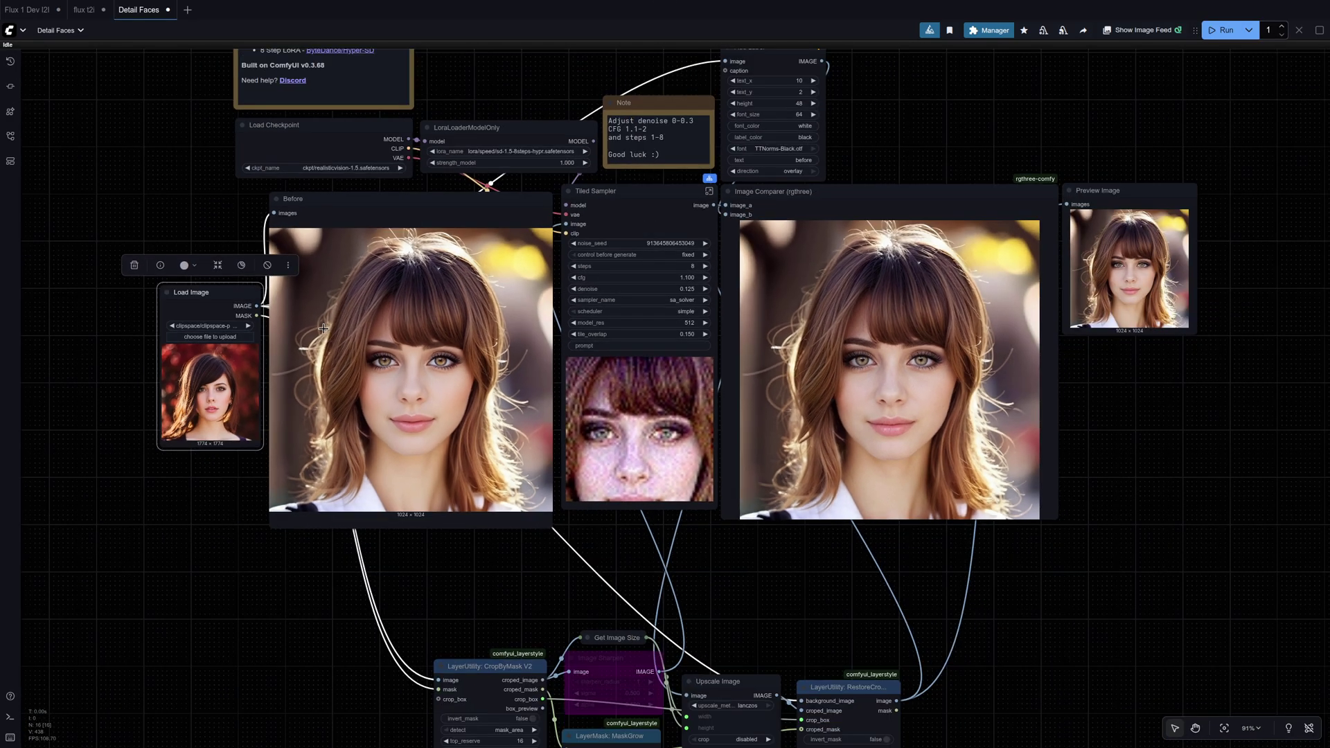
# - Queue the masked sample3.png workflow and inspect the 1774×1774 result in the comparer
pyautogui.hotkey('ctrl', 'Return')
pyautogui.scroll(-3, 424, 340)
pyautogui.scroll(5, 663, 326)
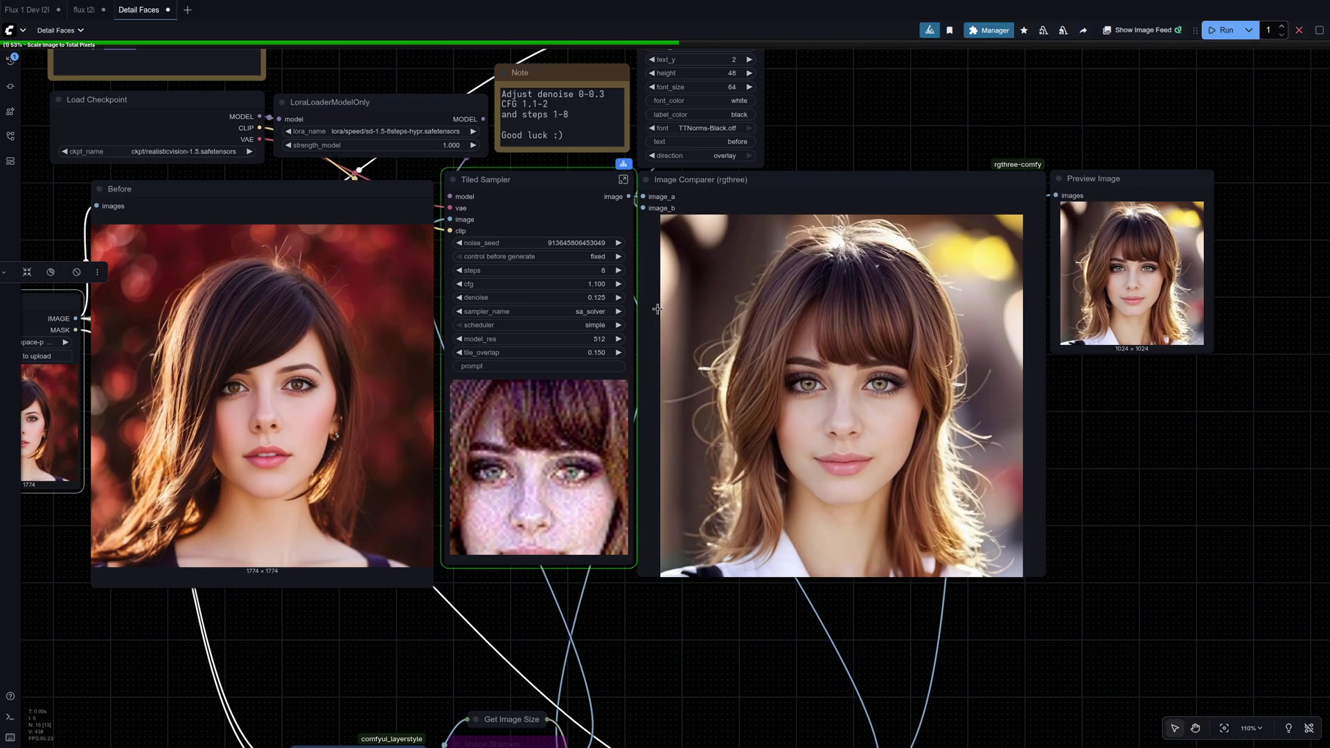
pyautogui.scroll(-2, 661, 336)
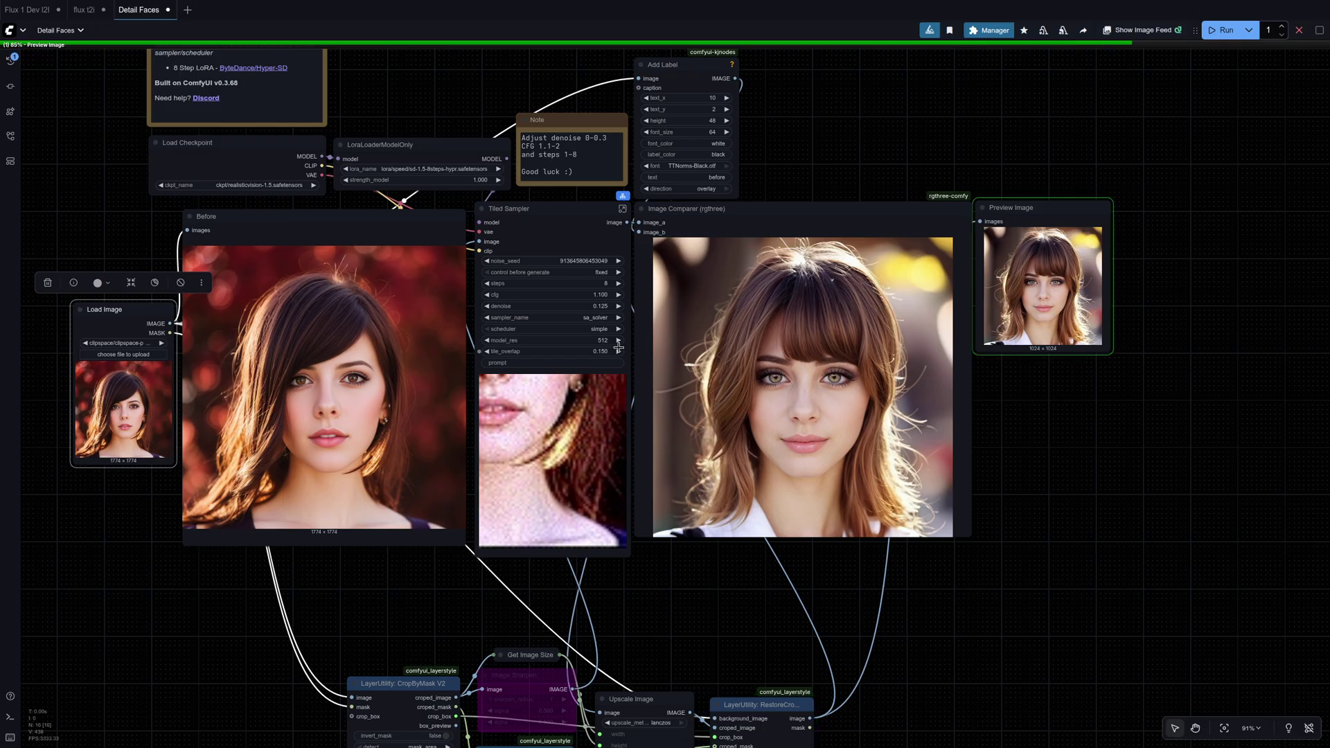
pyautogui.scroll(10, 646, 367)
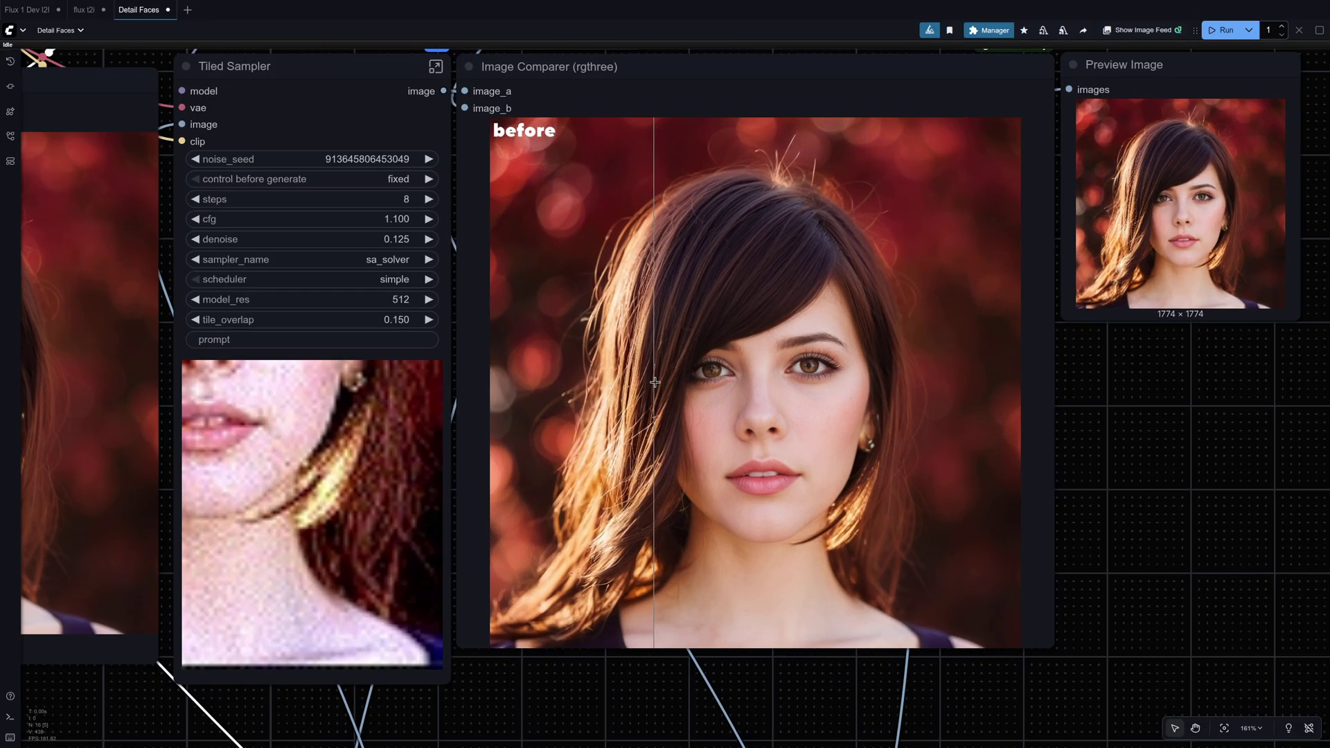
pyautogui.scroll(-2, 518, 377)
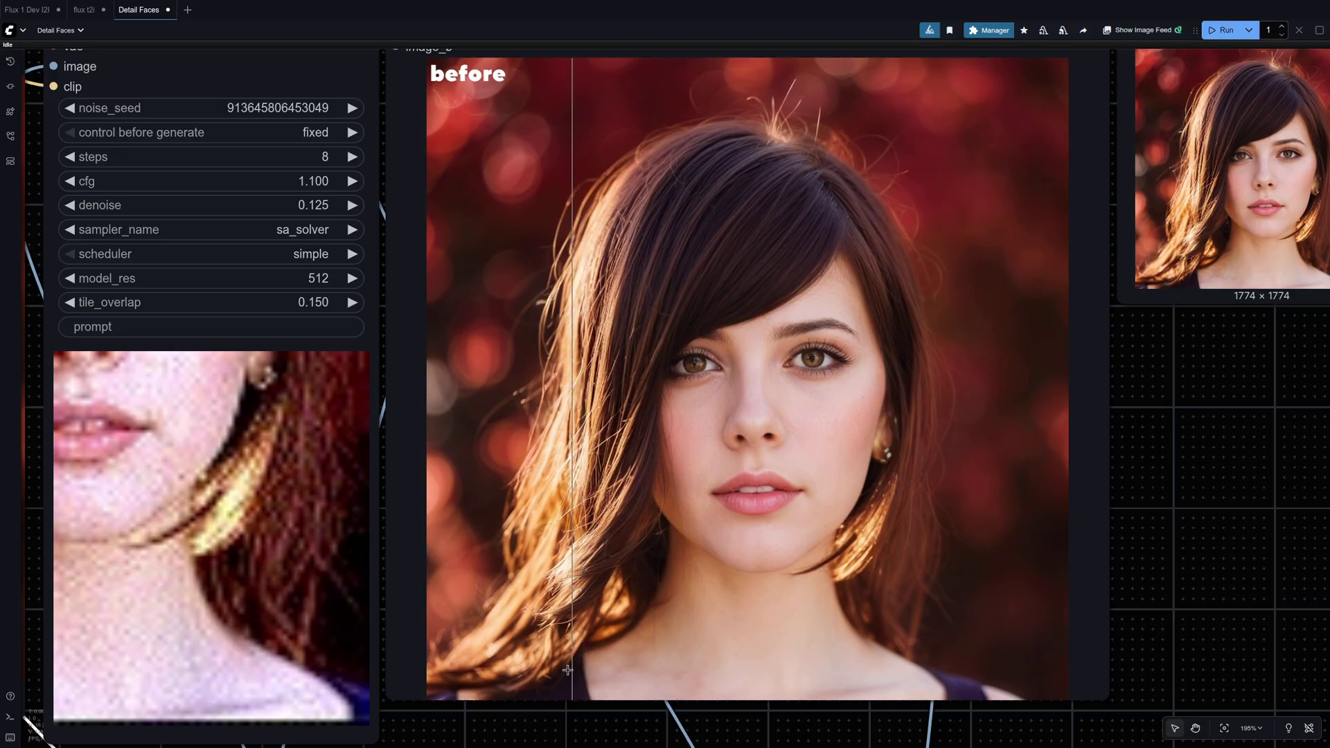
pyautogui.scroll(-2, 856, 591)
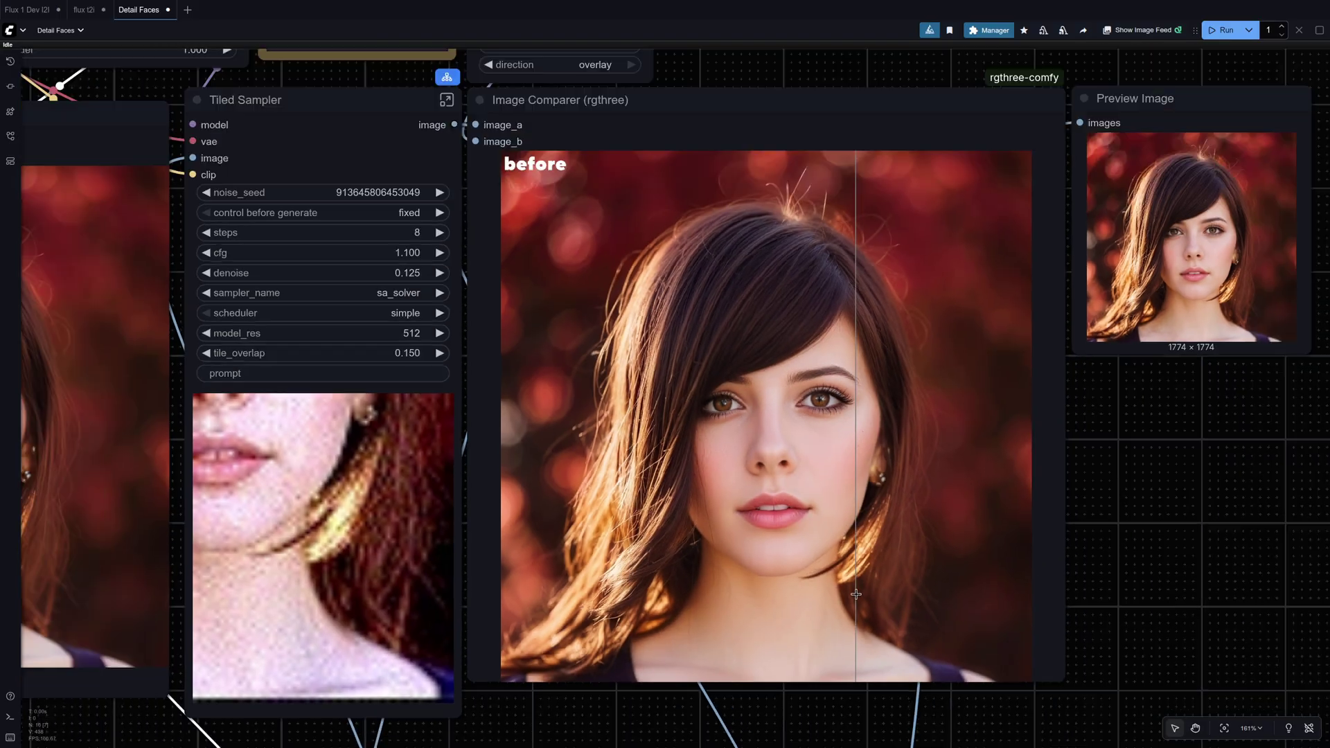
pyautogui.scroll(-1, 751, 297)
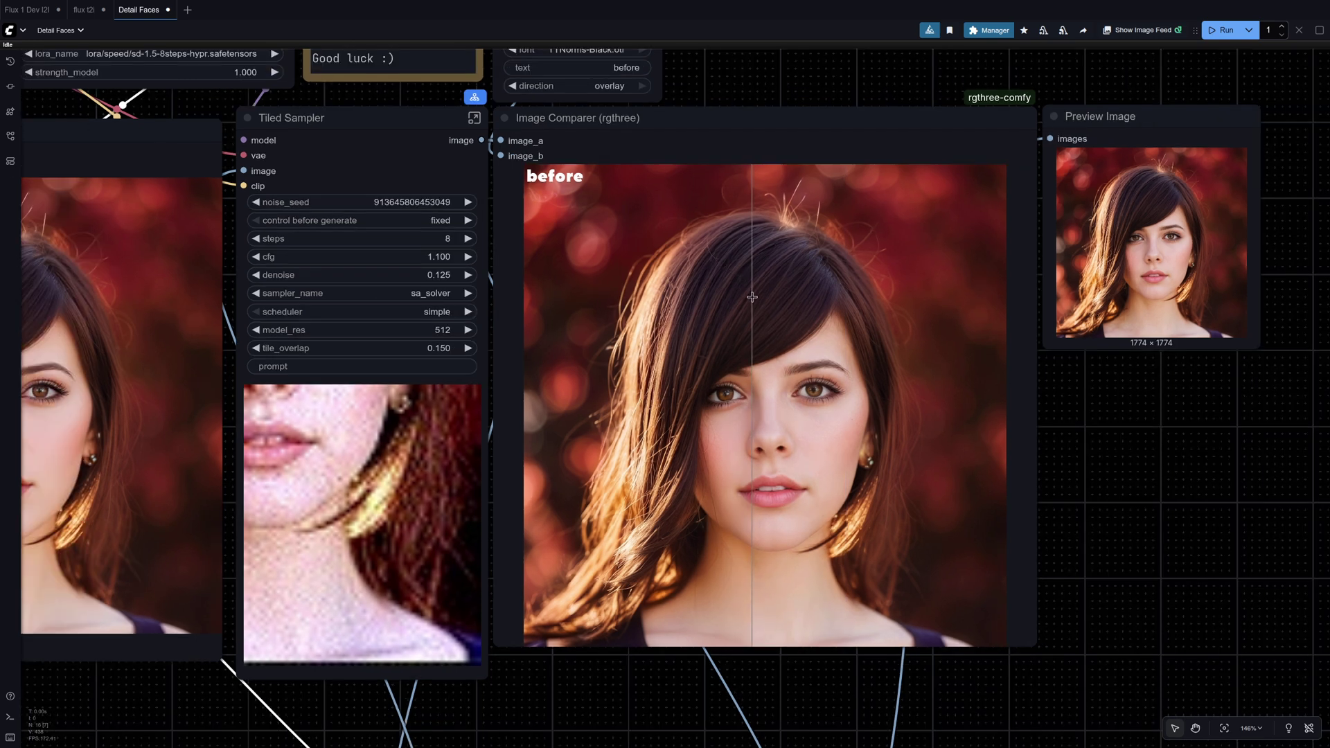
# - Set the Tiled Sampler cfg to 1.5 and rerun the workflow
pyautogui.click(426, 255)
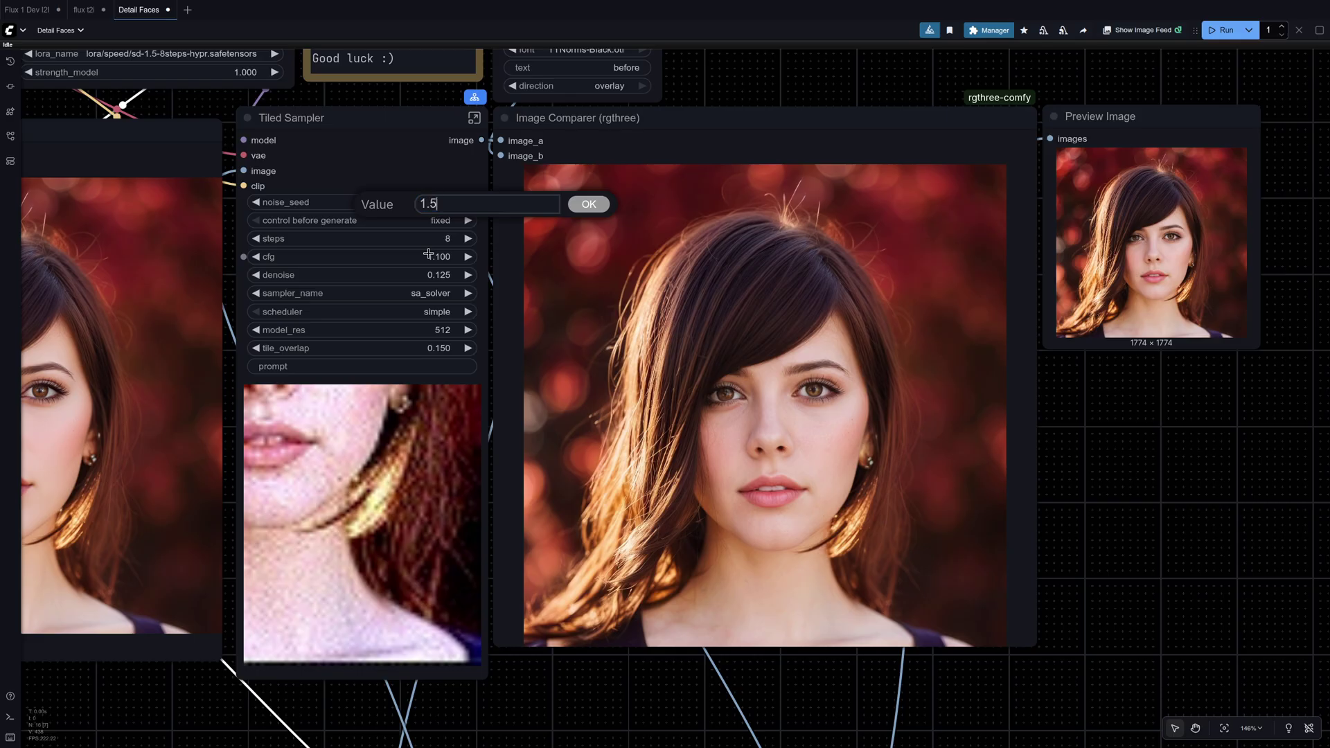
pyautogui.press('Return')
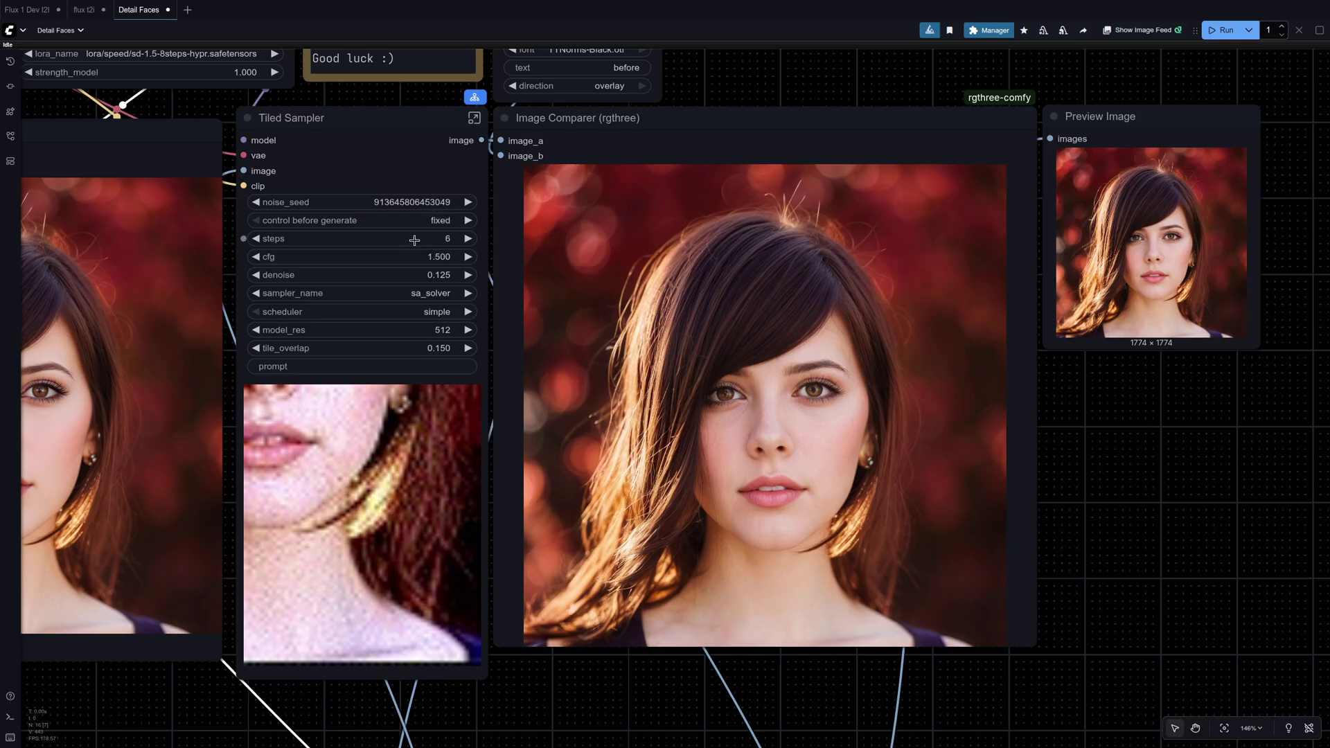
pyautogui.hotkey('ctrl', 'Return')
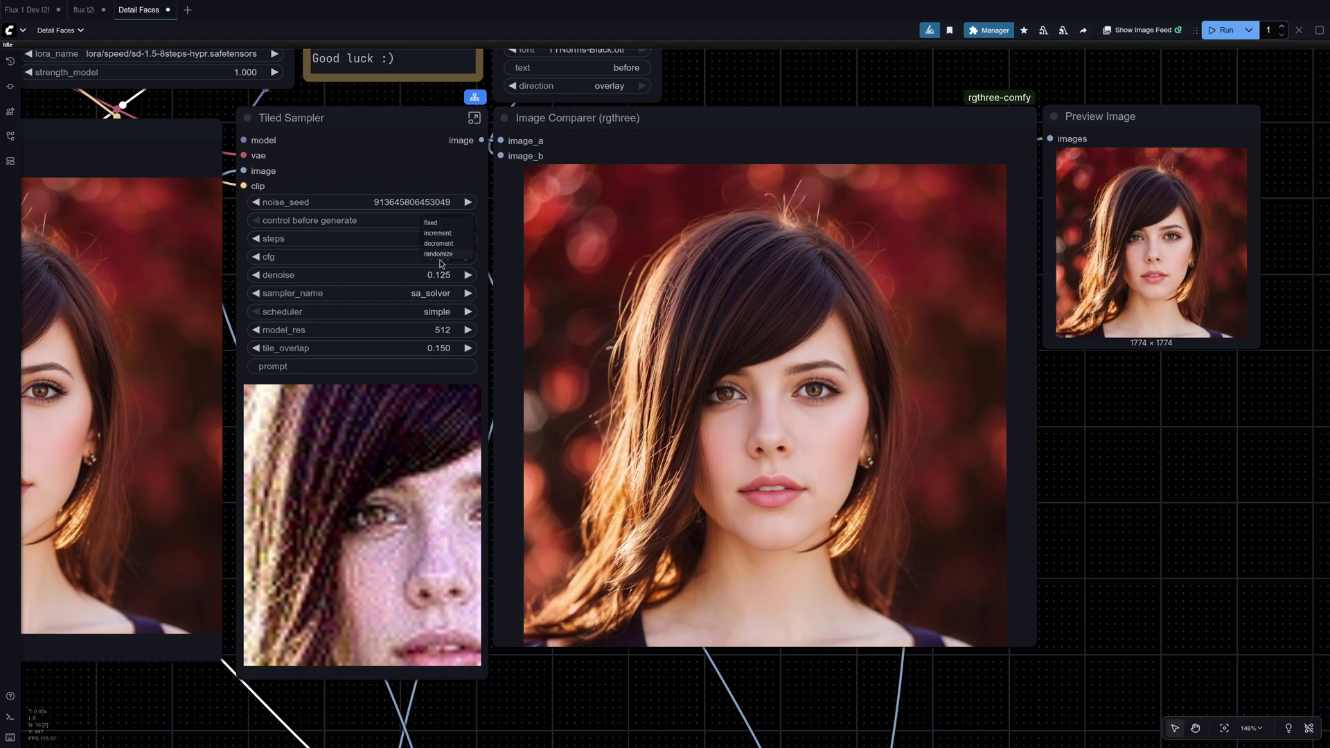
# - Switch the seed control to randomize, then review the image-processing nodes
pyautogui.click(439, 255)
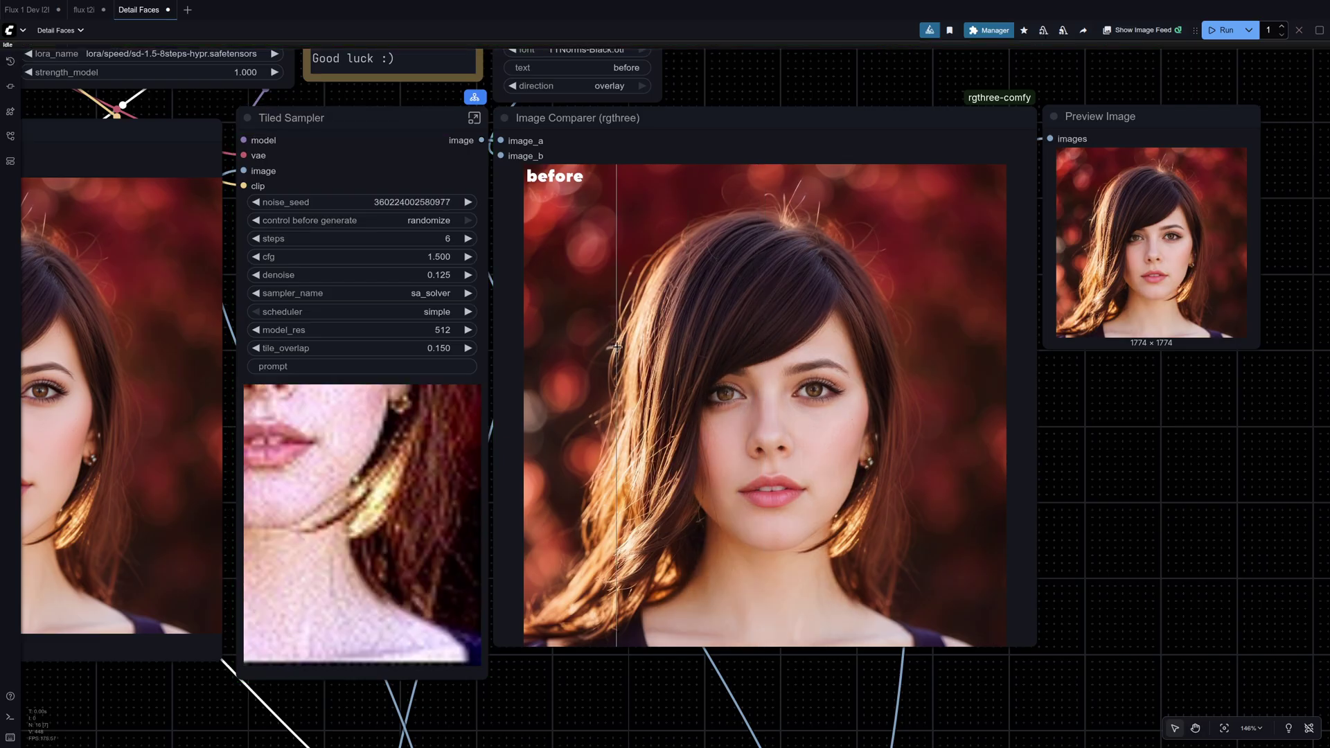
pyautogui.scroll(5, 882, 438)
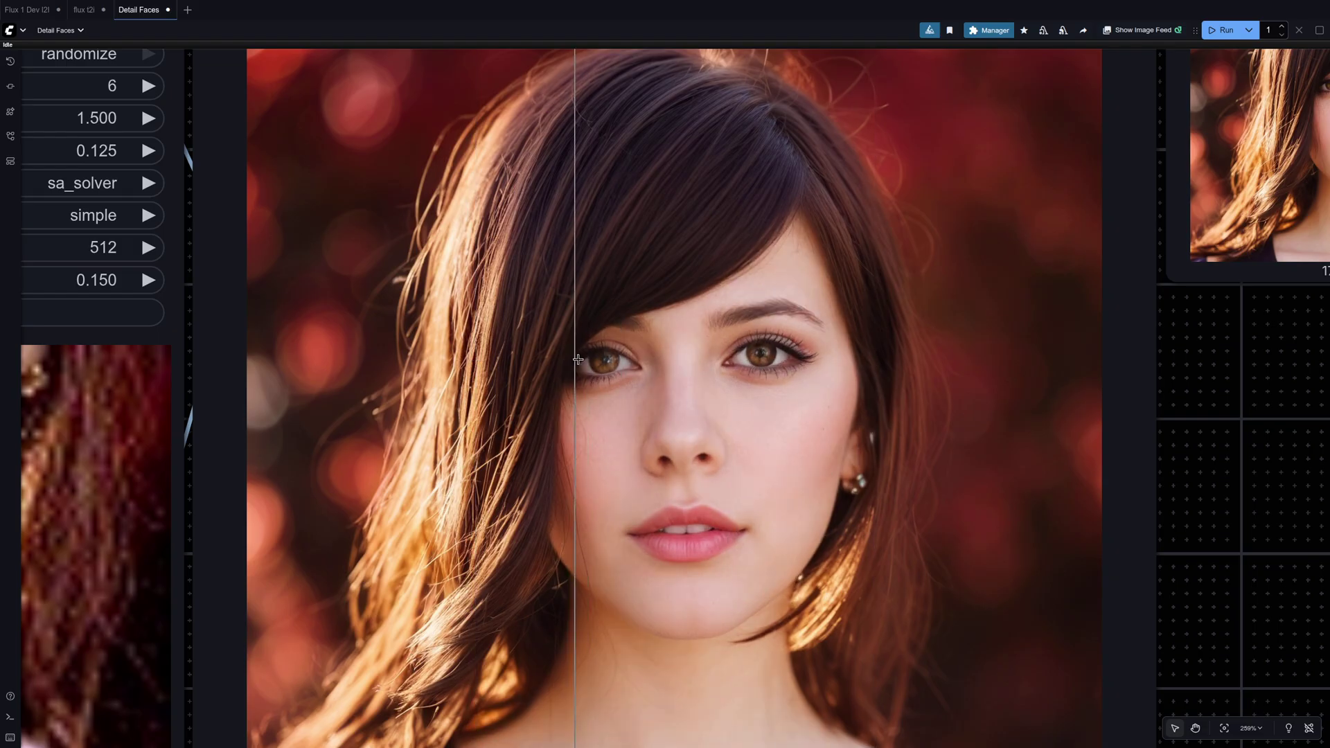
pyautogui.scroll(3, 593, 360)
pyautogui.scroll(-8, 841, 249)
pyautogui.scroll(-2, 841, 250)
pyautogui.moveTo(431, 704); pyautogui.dragTo(535, 525)
# - Re-enable the Image Sharpen node
pyautogui.click(536, 525)
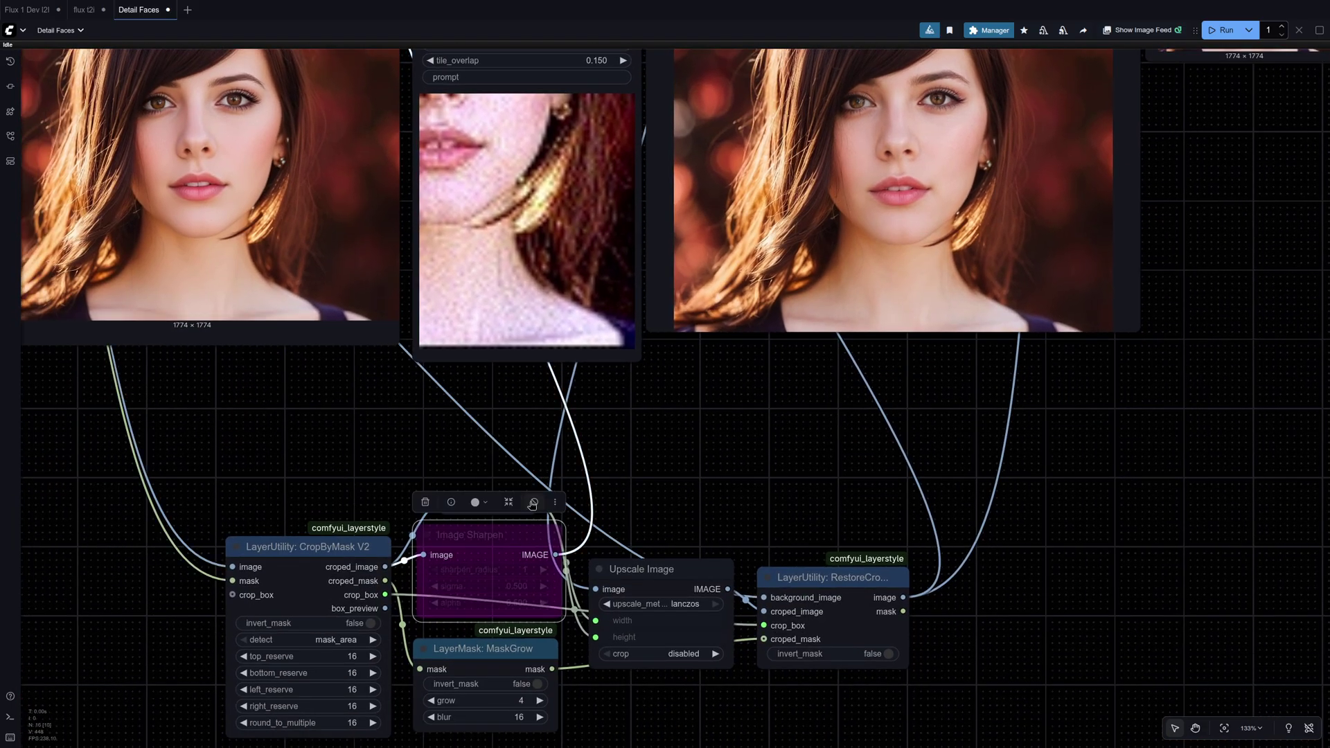
pyautogui.click(532, 503)
pyautogui.scroll(5, 692, 388)
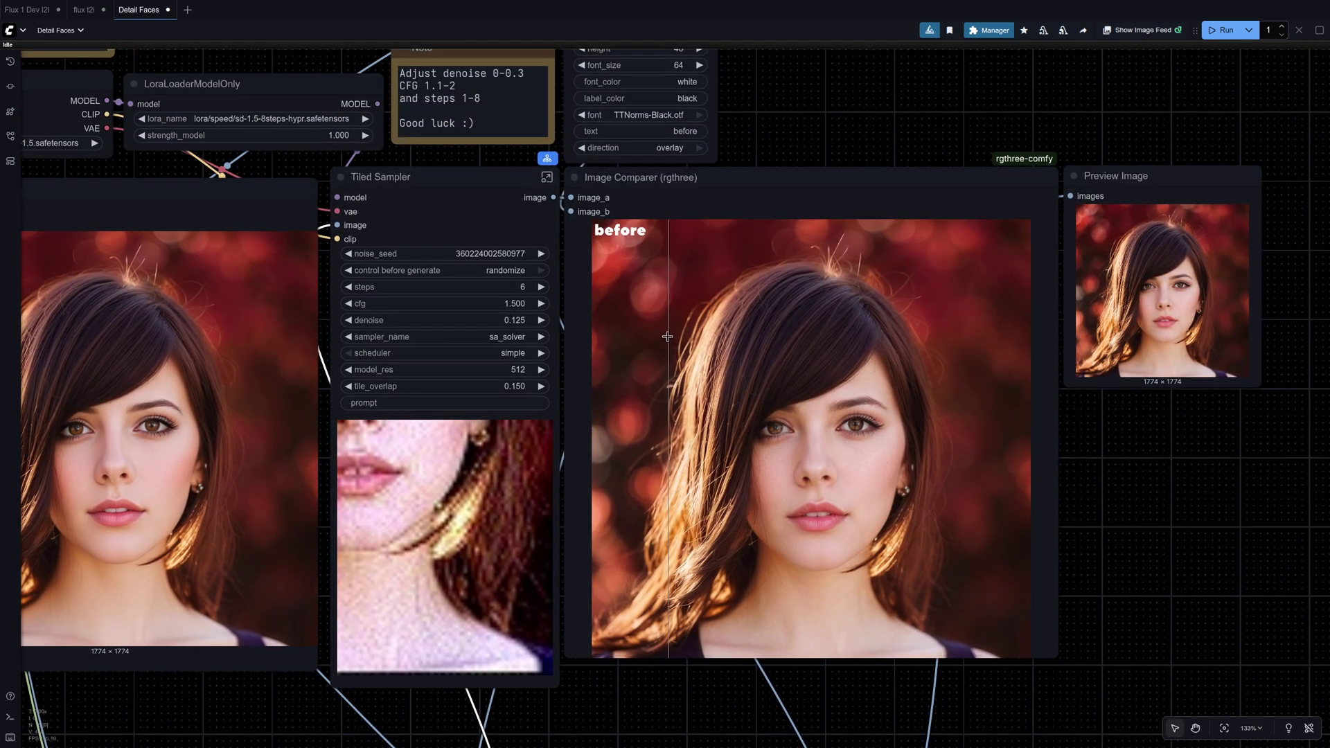
pyautogui.scroll(2, 666, 336)
# - Change the Tiled Sampler tile_overlap from 0.25 to 0.125
pyautogui.click(483, 396)
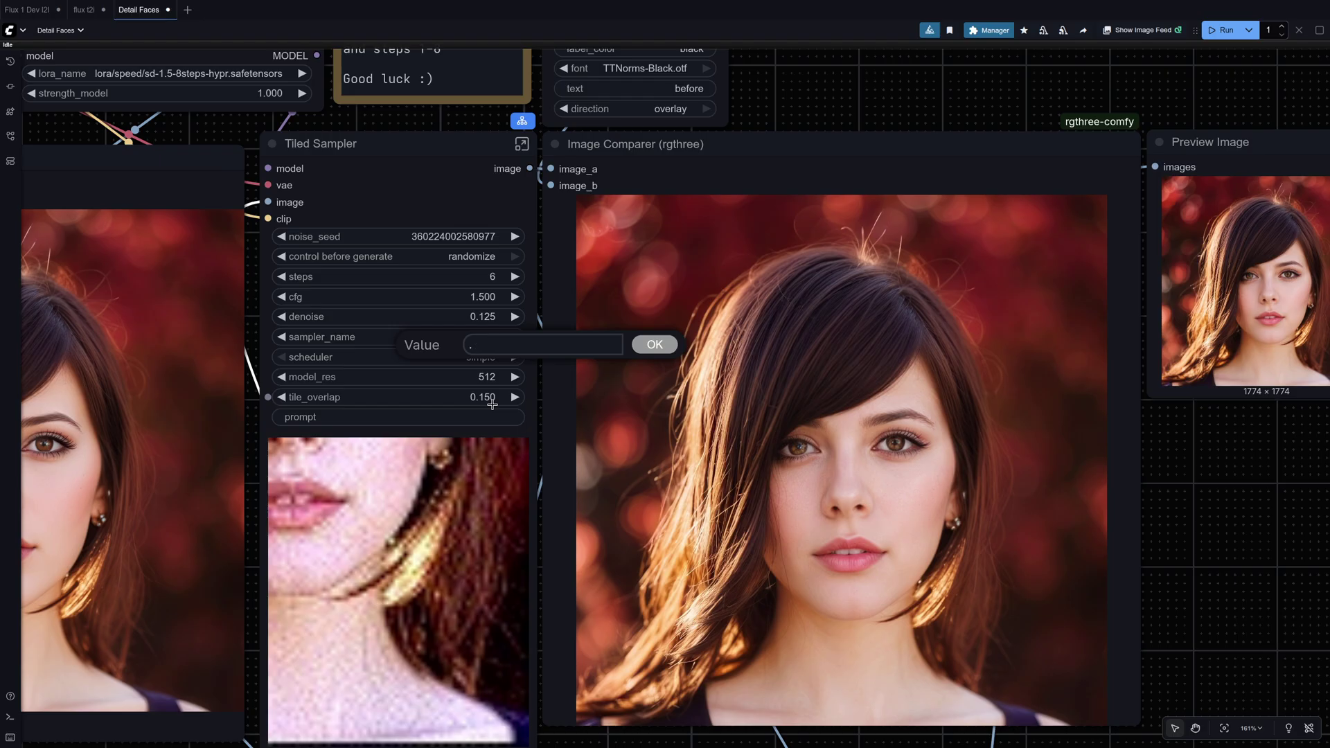
pyautogui.press('Return')
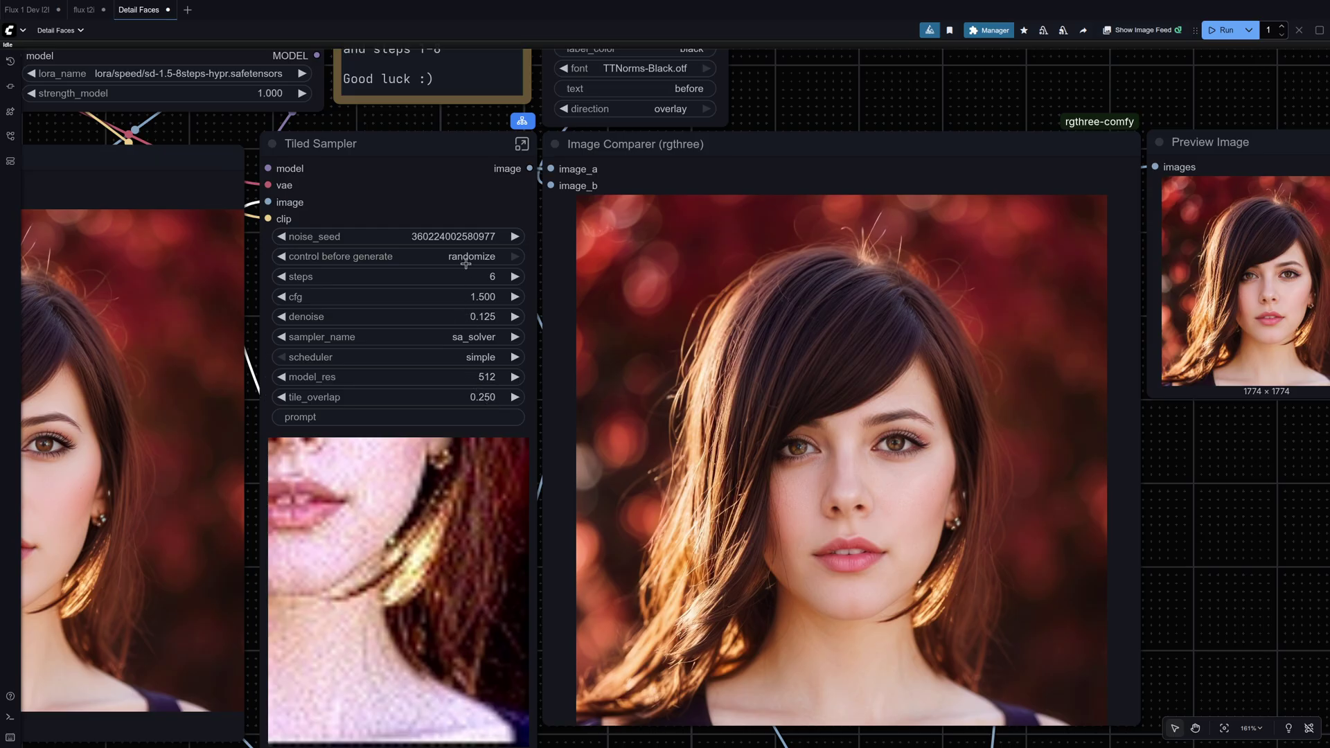
pyautogui.click(480, 398)
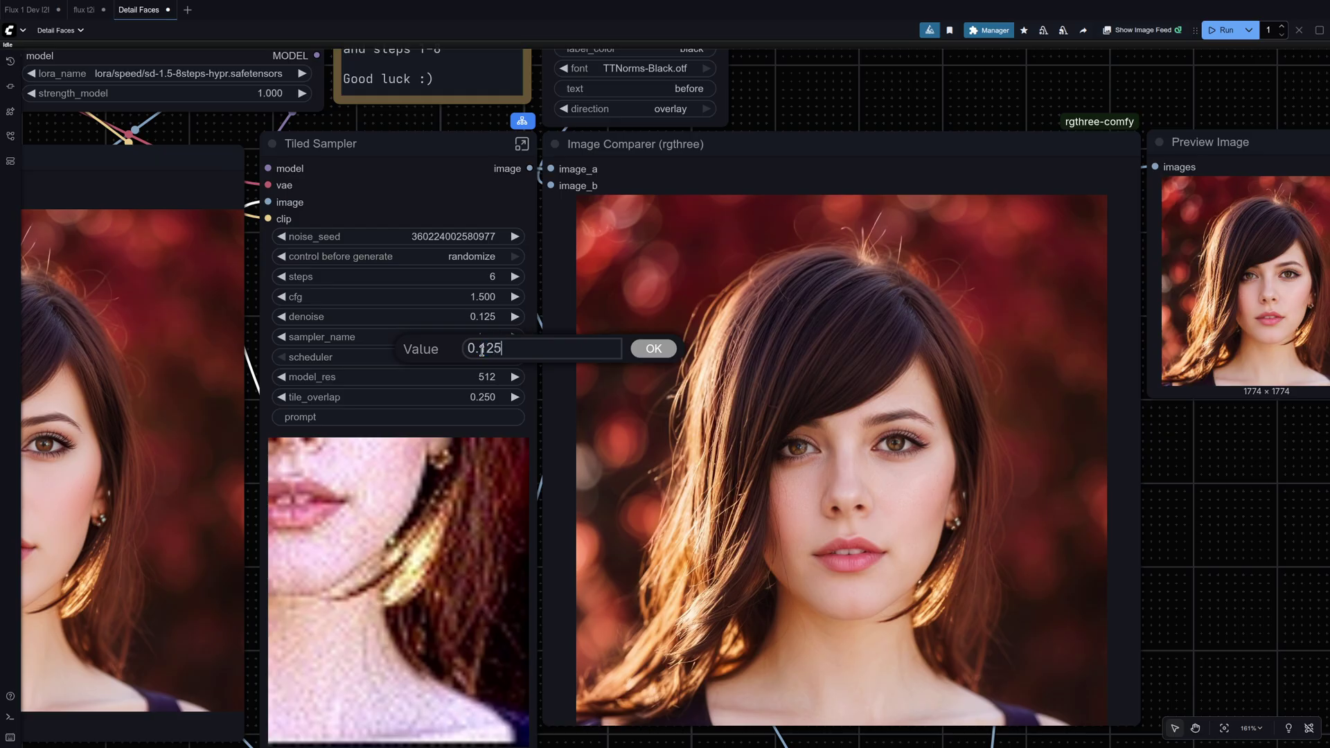
pyautogui.press('Return')
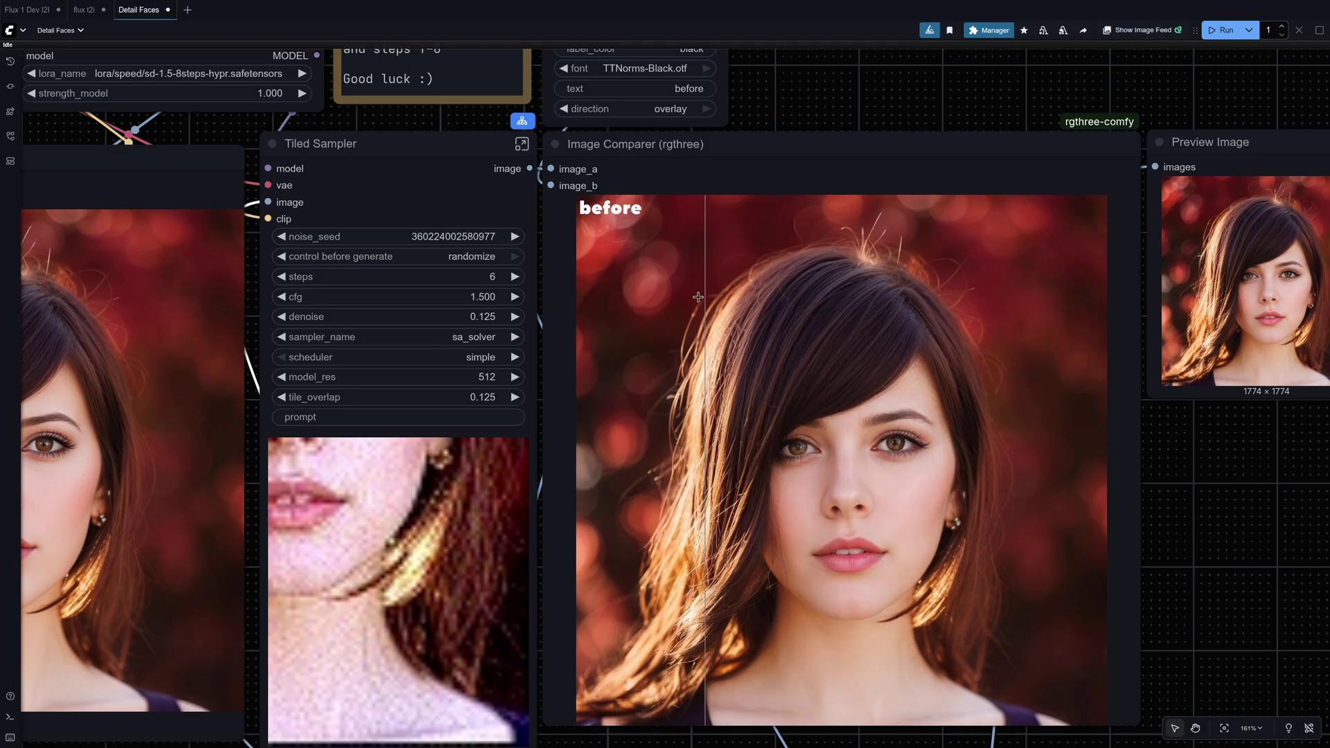
# - Set the Tiled Sampler's cfg to 2, keeping steps at 2
pyautogui.click(469, 297)
pyautogui.write('2')
pyautogui.press('Return')
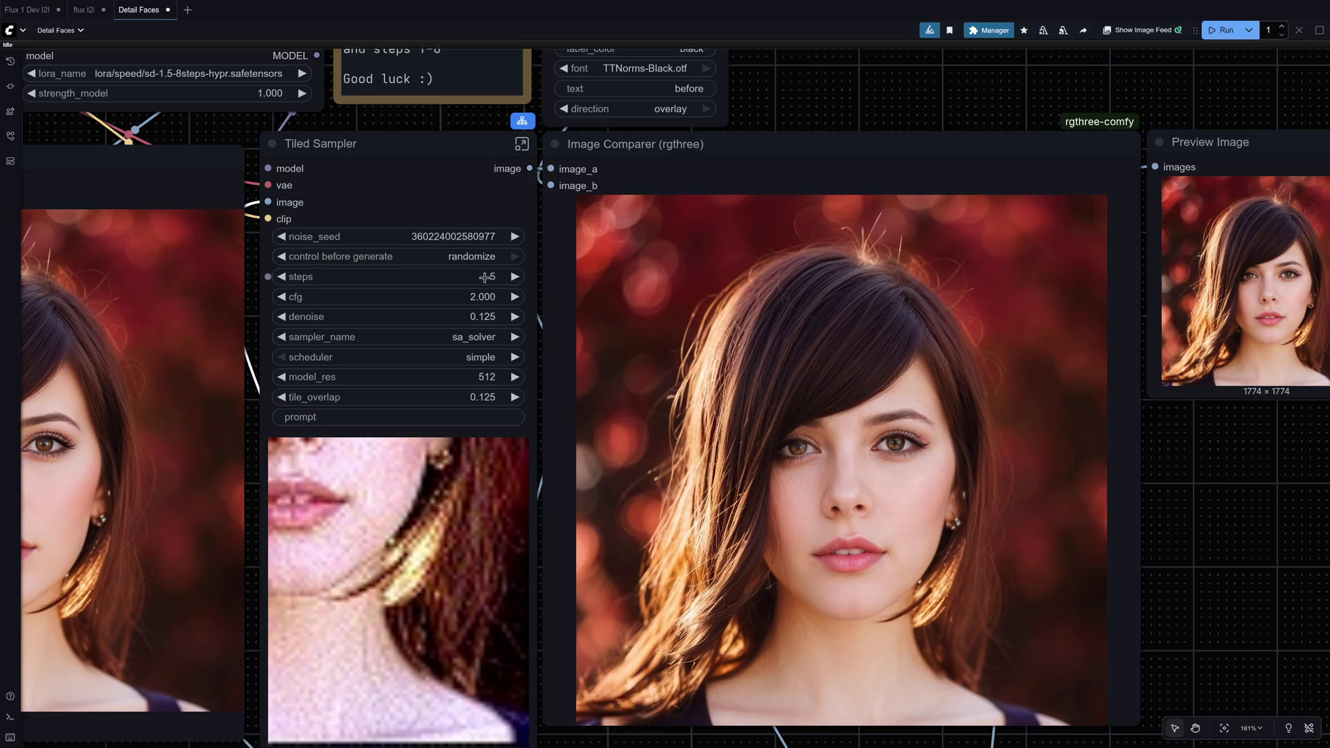
pyautogui.scroll(-1, 477, 281)
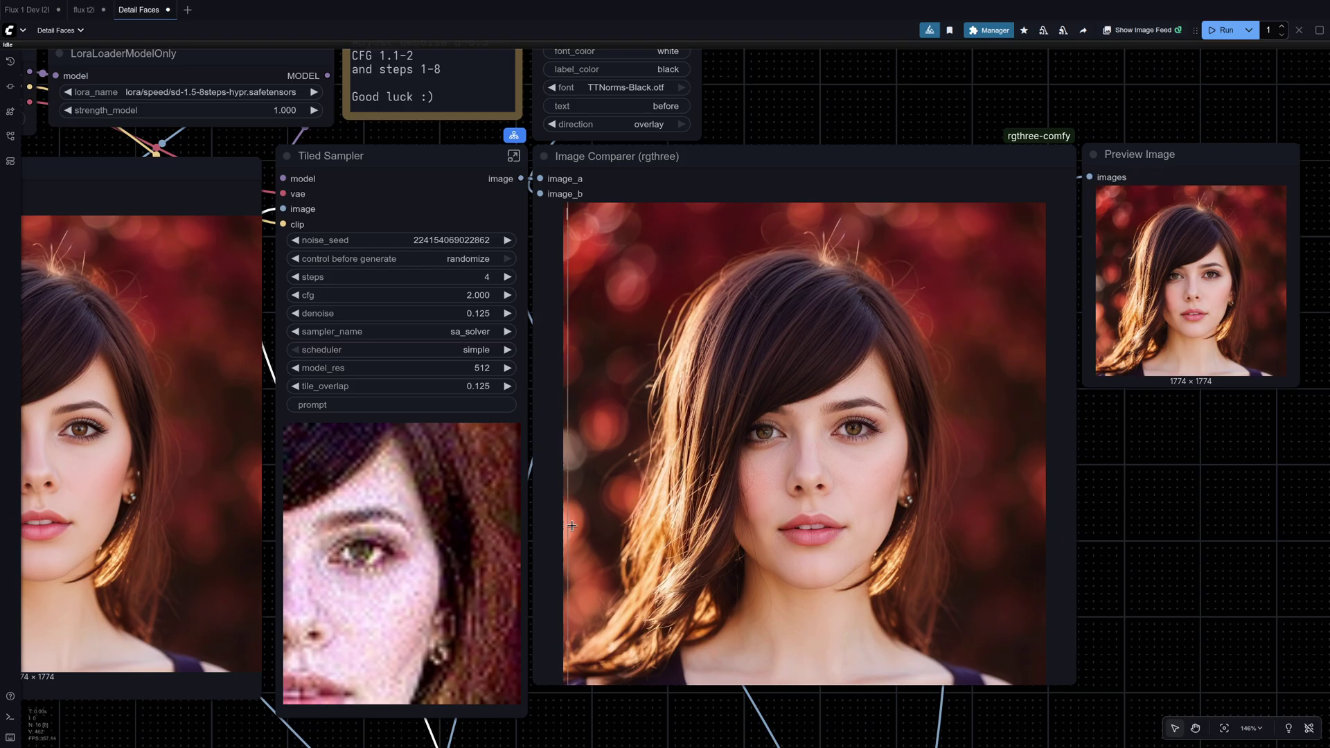
pyautogui.scroll(3, 791, 548)
pyautogui.scroll(3, 790, 547)
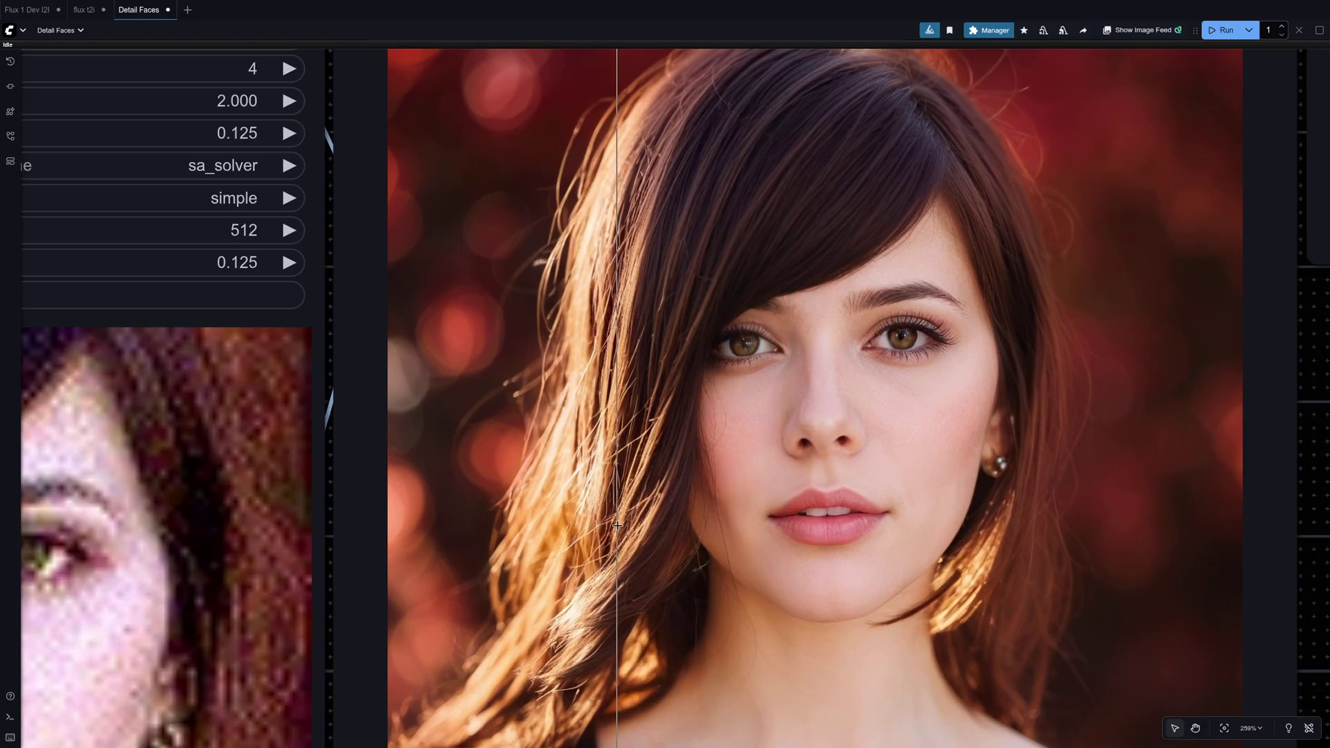
pyautogui.scroll(-3, 582, 460)
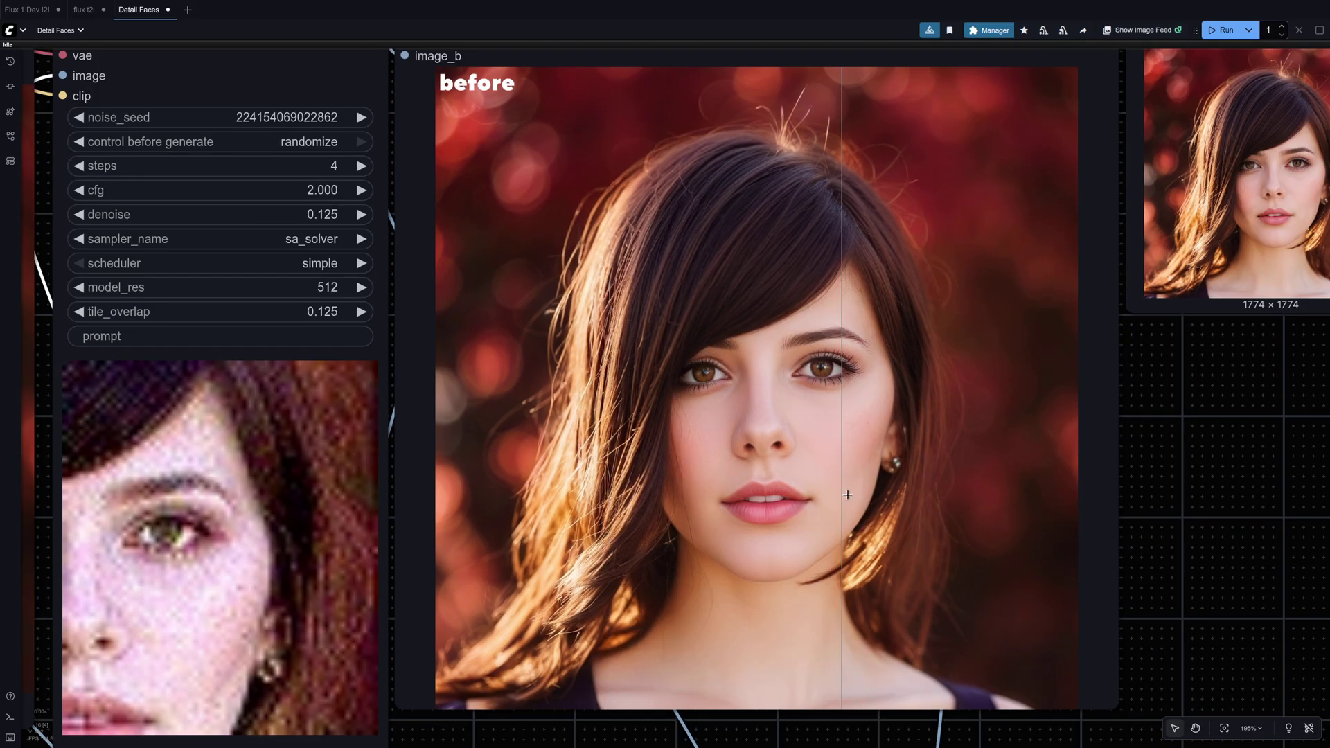
pyautogui.scroll(7, 842, 499)
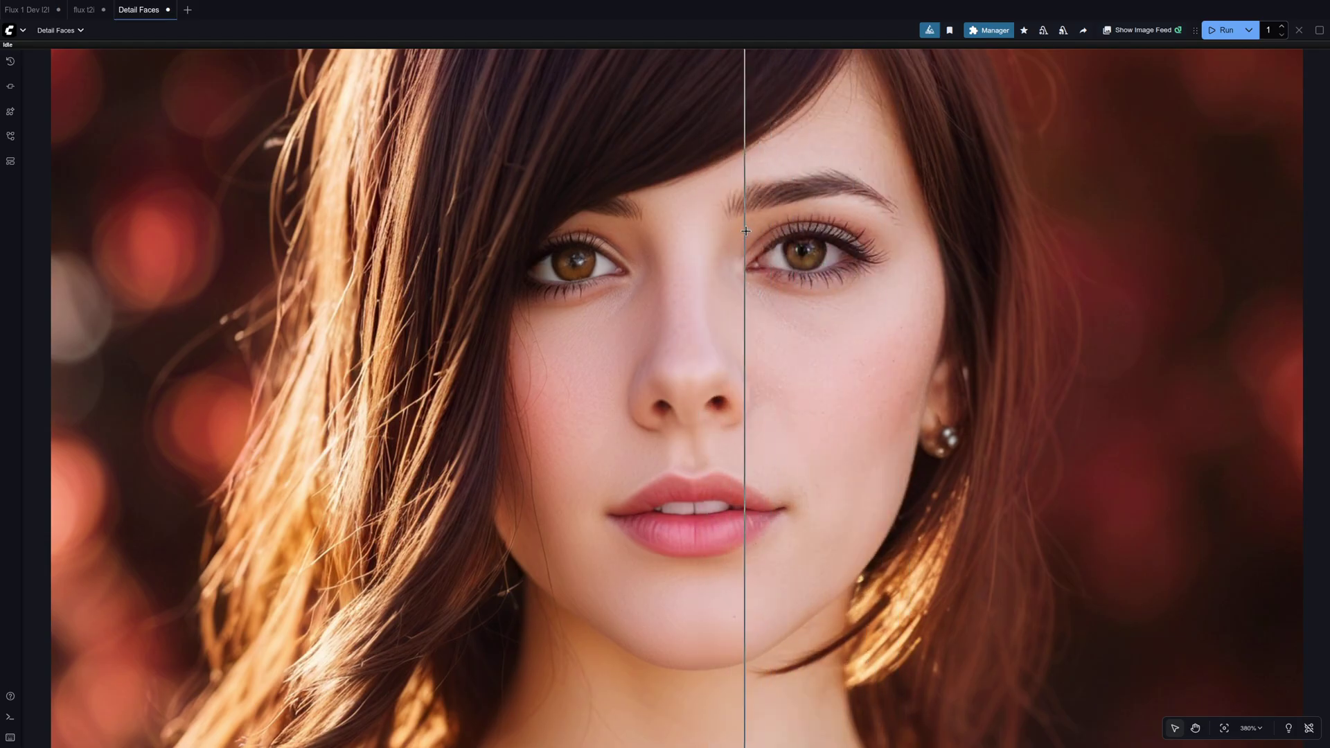
pyautogui.scroll(-10, 433, 334)
pyautogui.scroll(3, 408, 257)
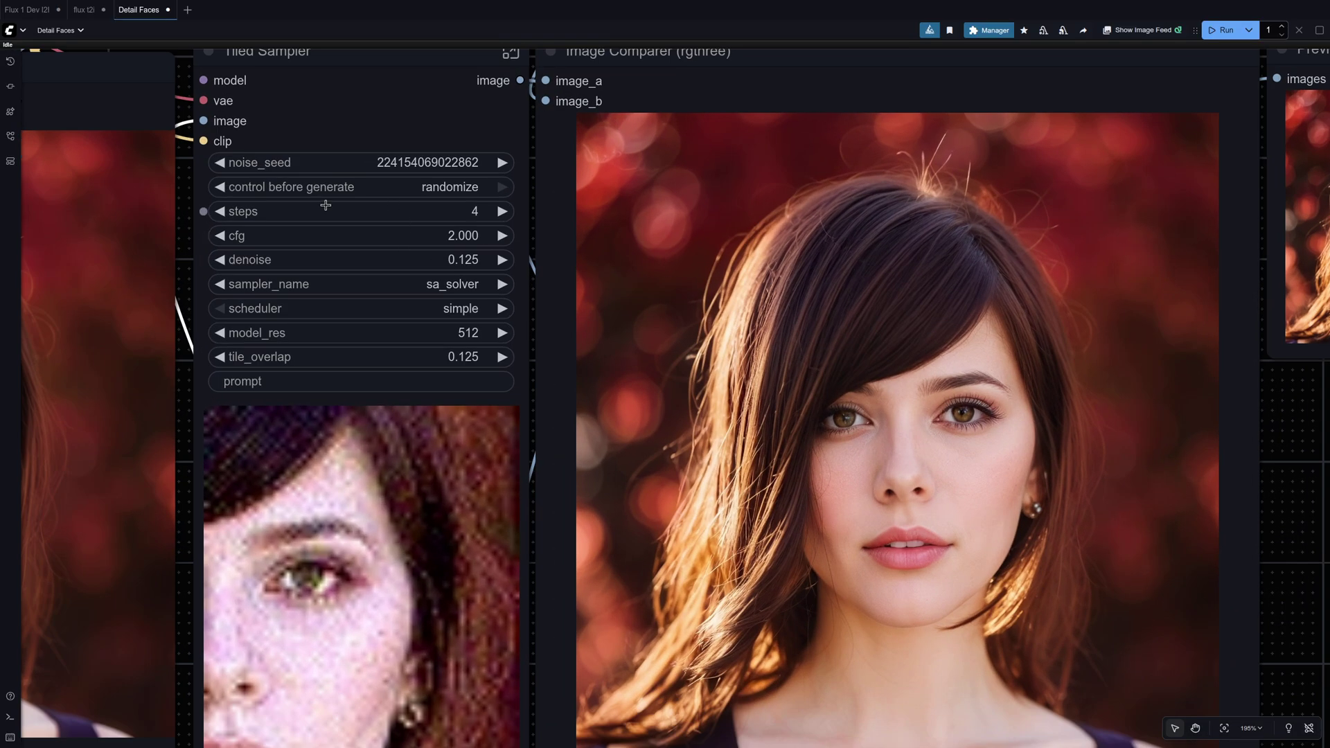
pyautogui.scroll(-8, 565, 232)
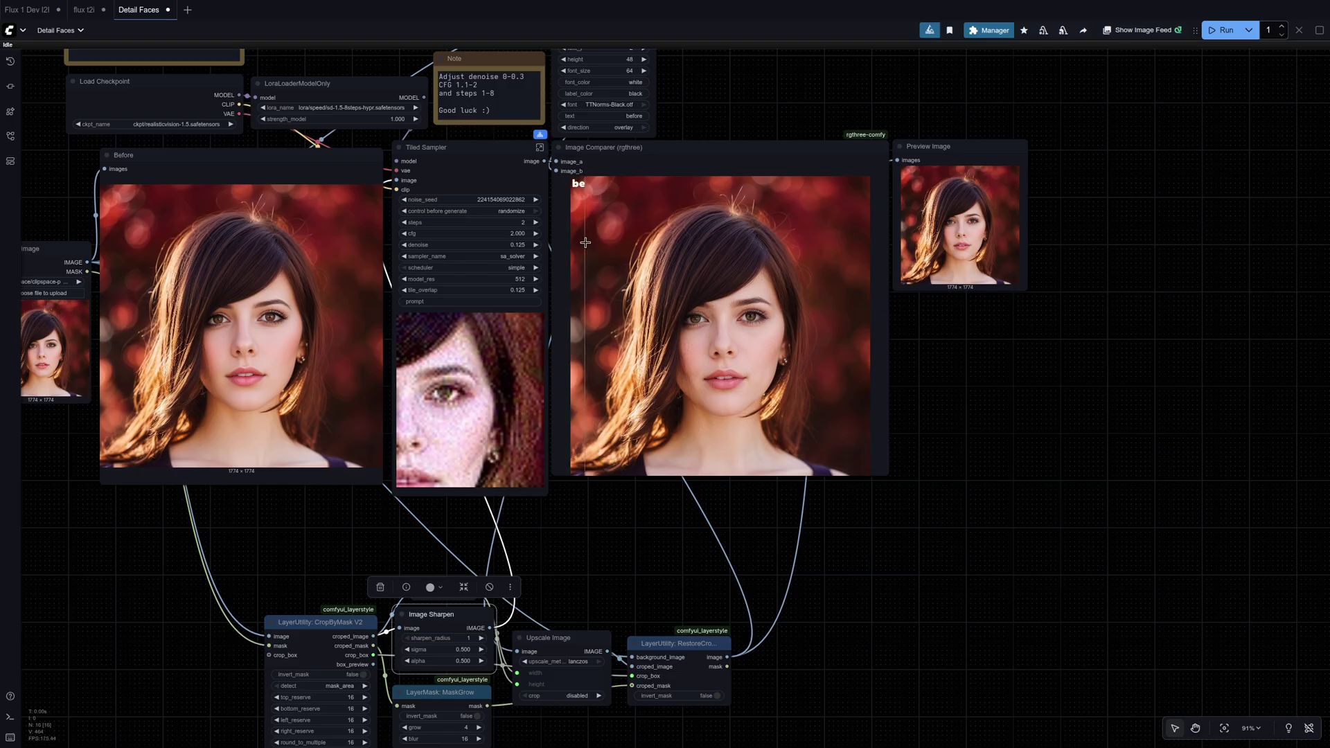
# - Rerun the workflow and compare the new result against the original portrait
pyautogui.hotkey('ctrl', 'Return')
pyautogui.scroll(6, 745, 278)
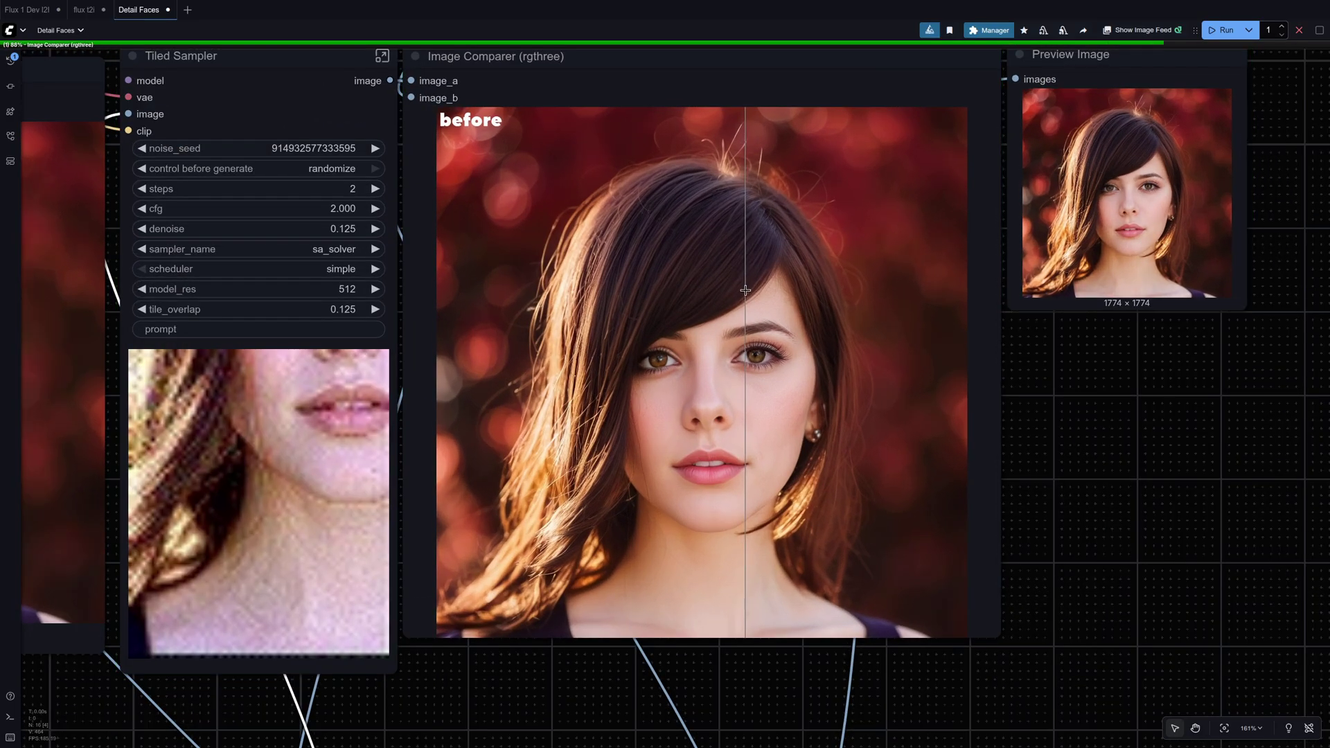
pyautogui.scroll(5, 749, 357)
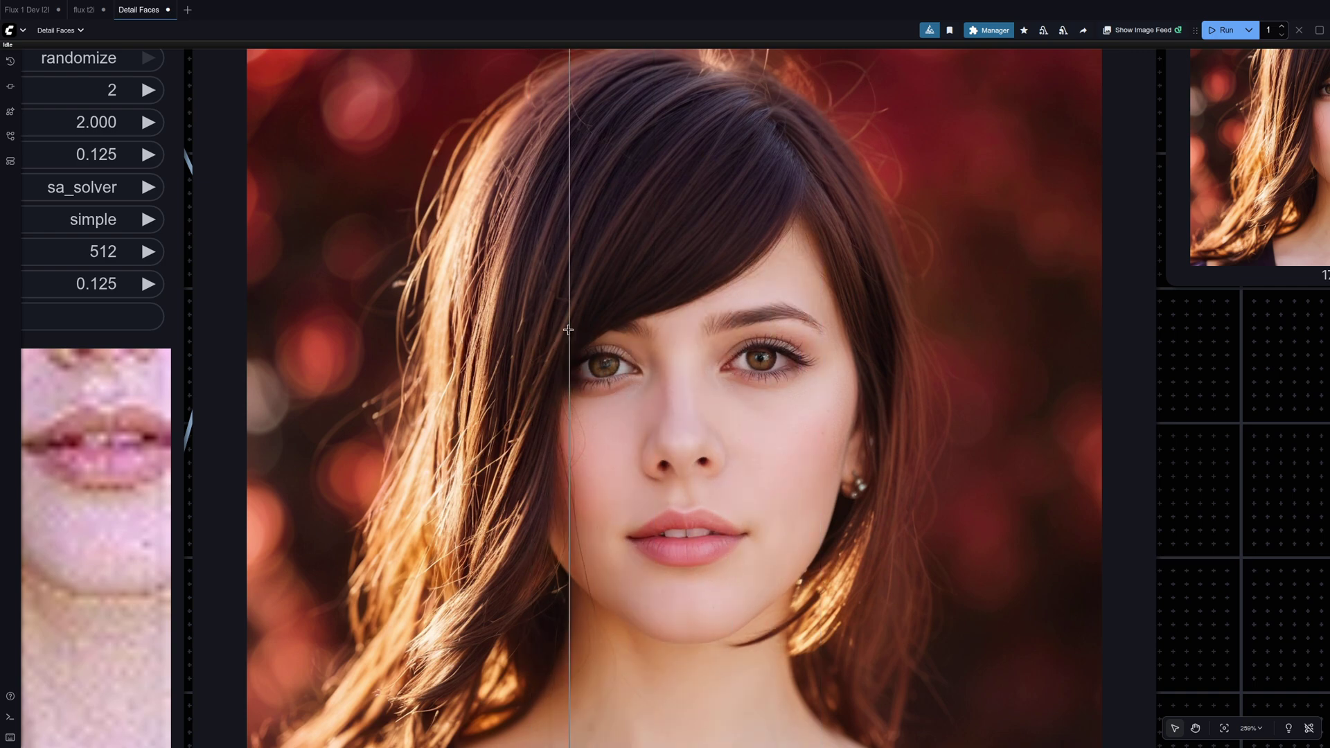
pyautogui.scroll(-2, 588, 317)
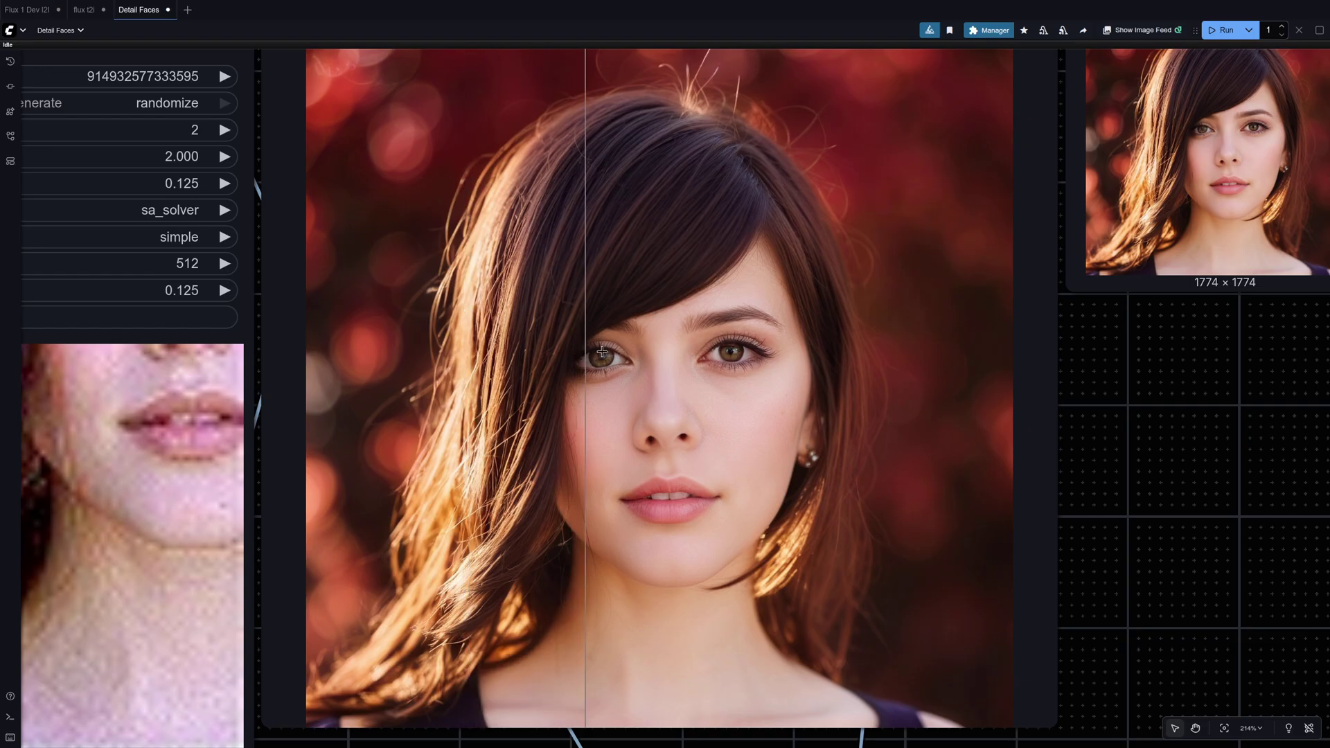
pyautogui.scroll(-12, 845, 374)
# - Try sample3.png and sample.png, then load the red-haired sample2.png and bring up its image options
pyautogui.scroll(10, 264, 350)
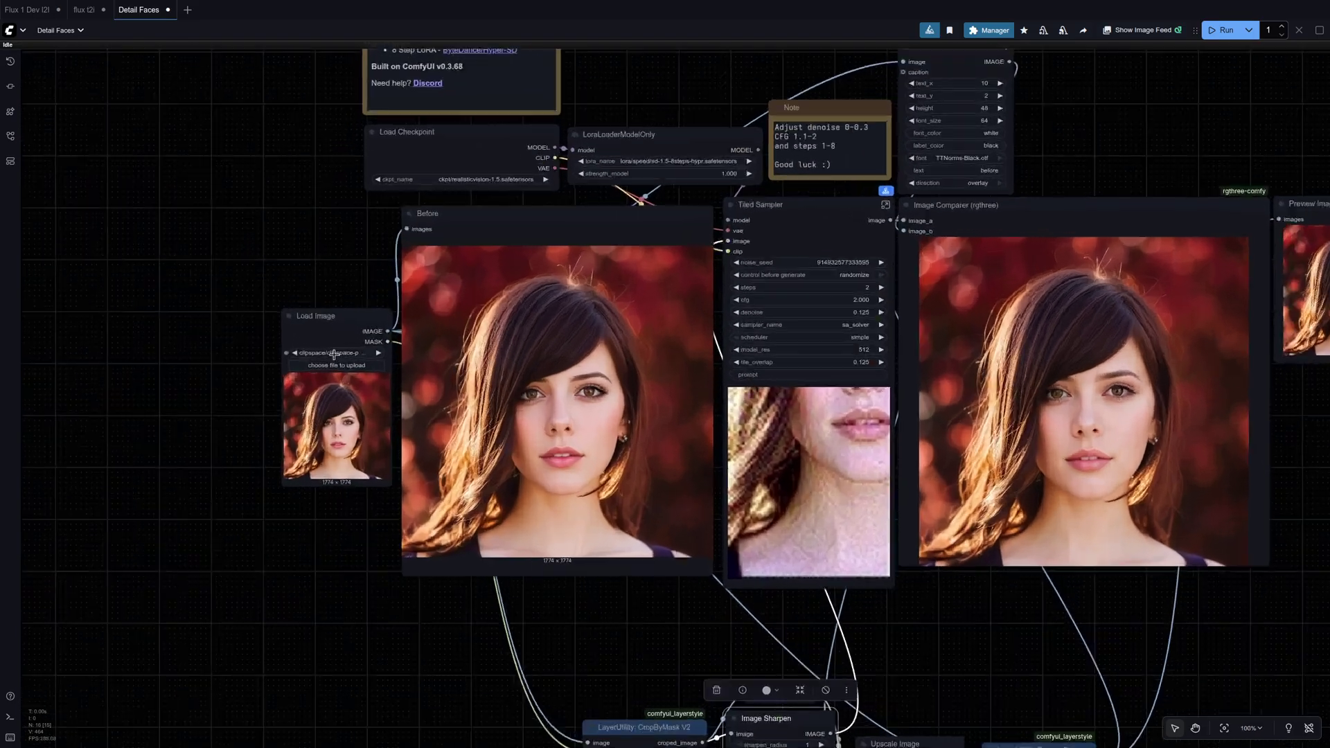
pyautogui.click(334, 352)
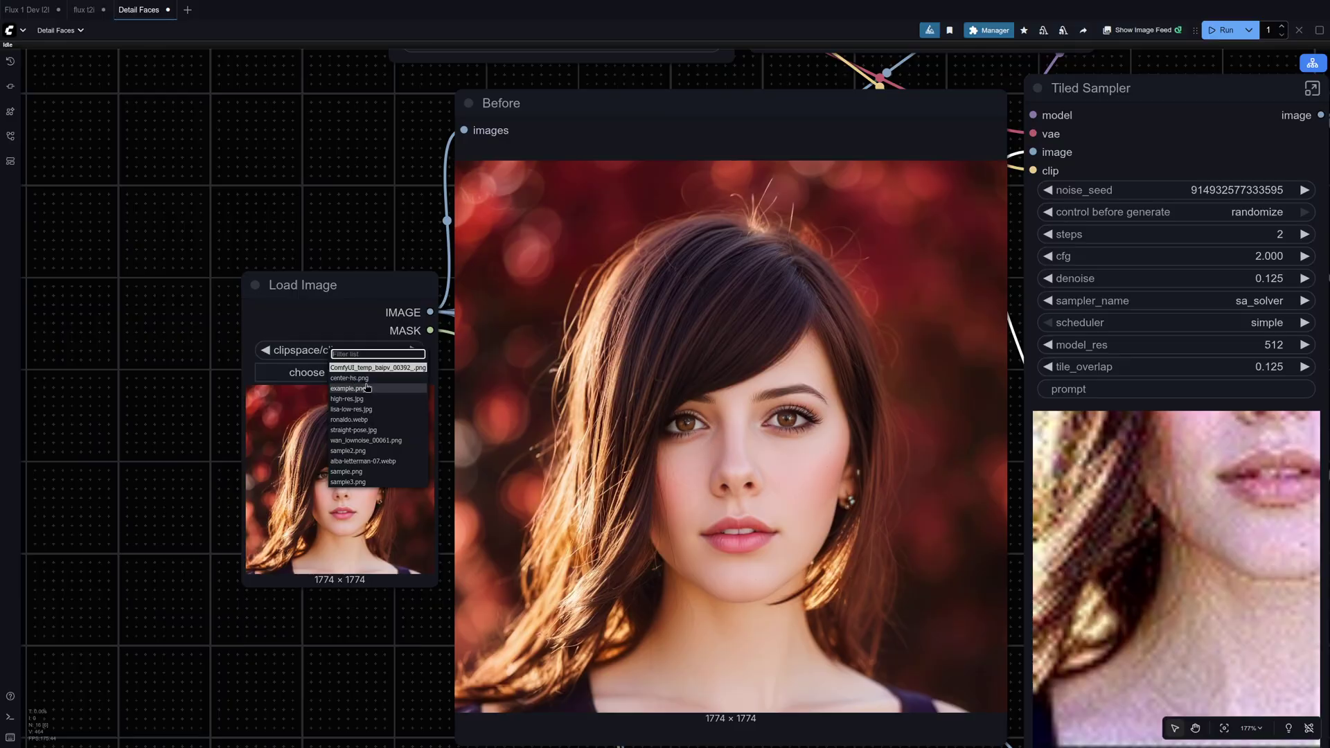
pyautogui.click(371, 478)
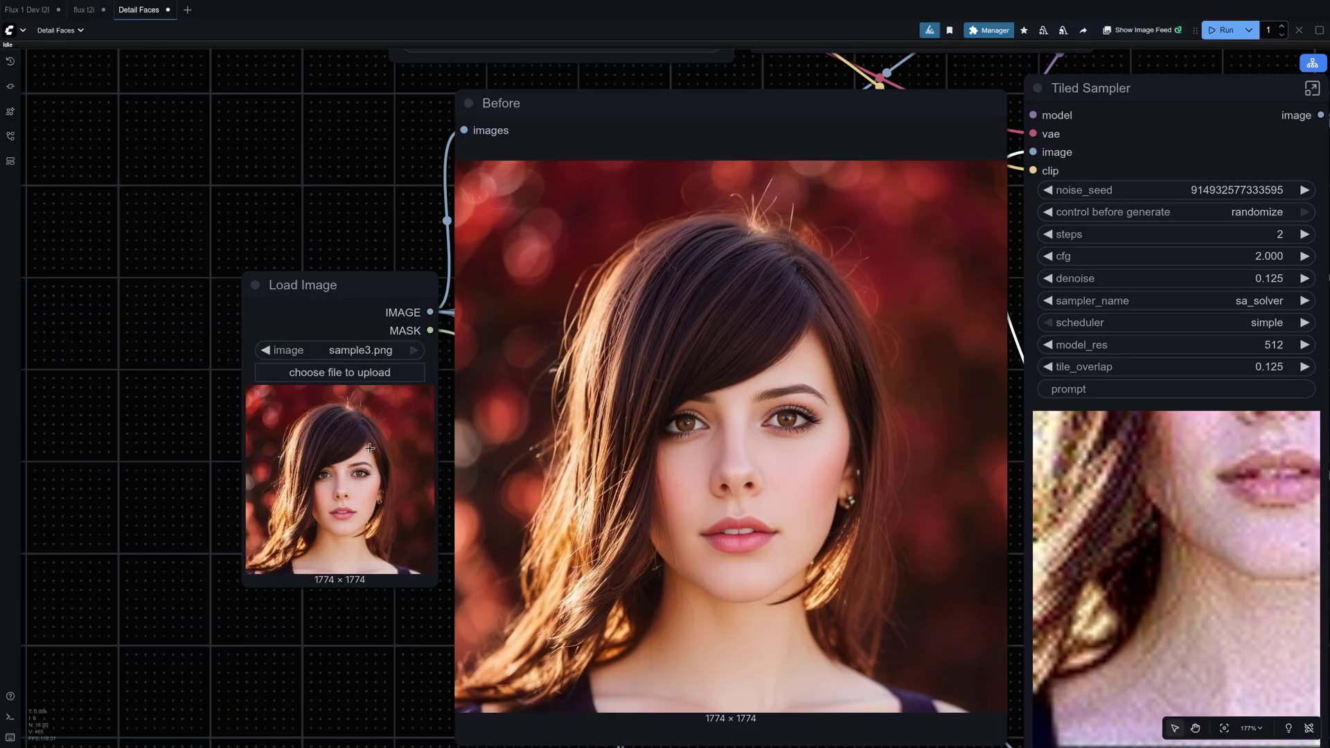
pyautogui.click(353, 352)
pyautogui.click(402, 466)
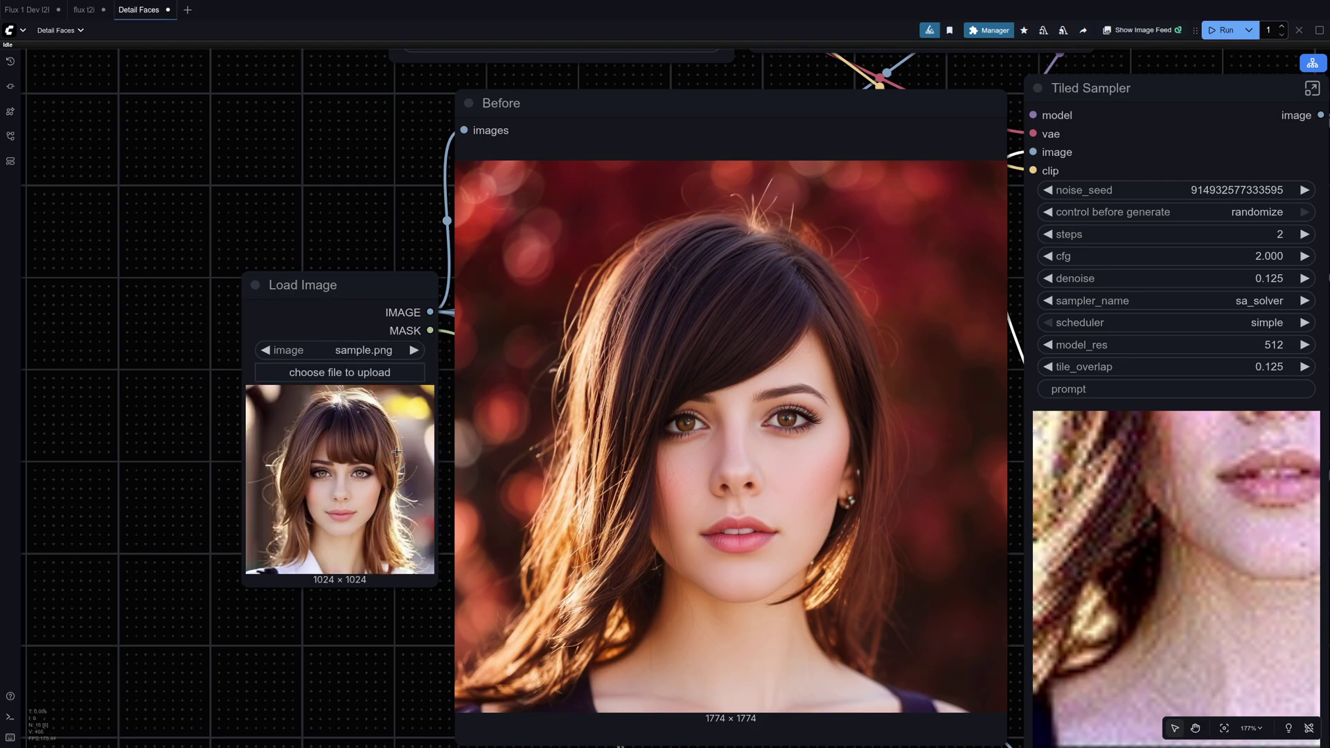
pyautogui.click(359, 353)
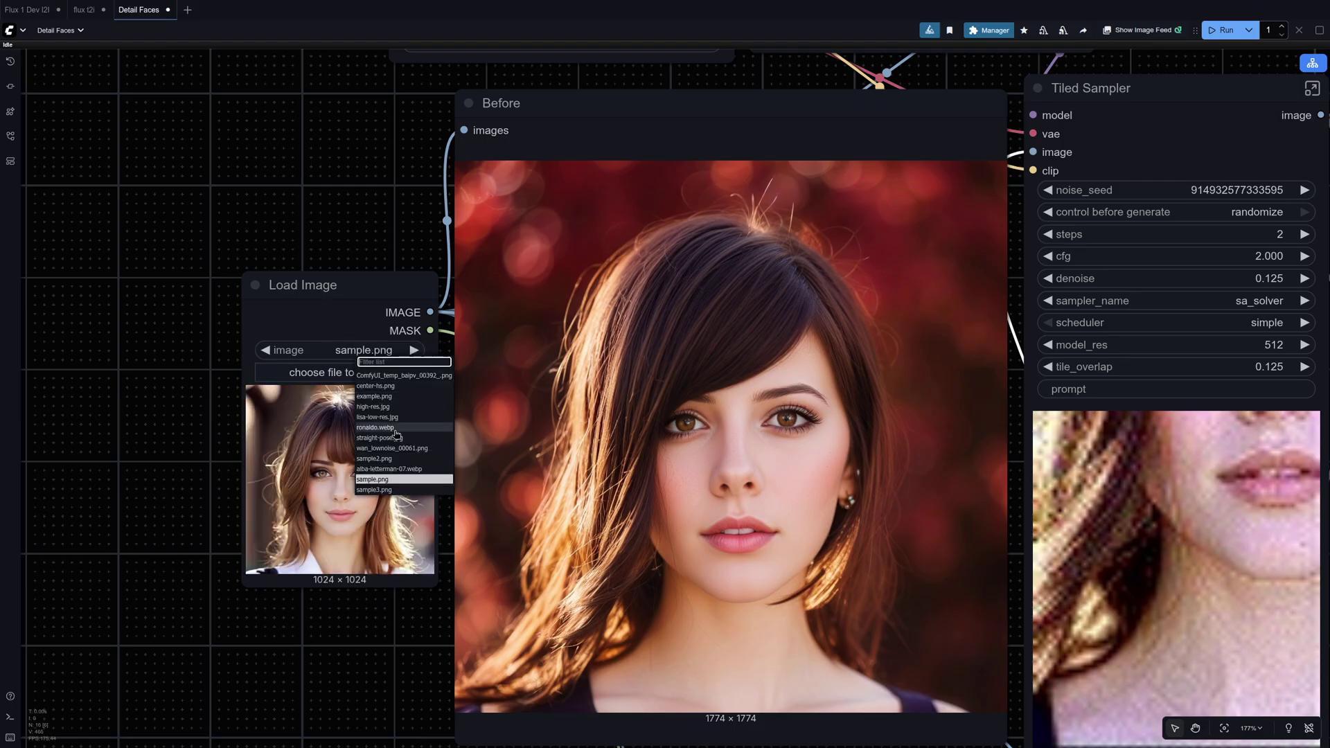
pyautogui.click(374, 459)
pyautogui.rightClick(343, 462)
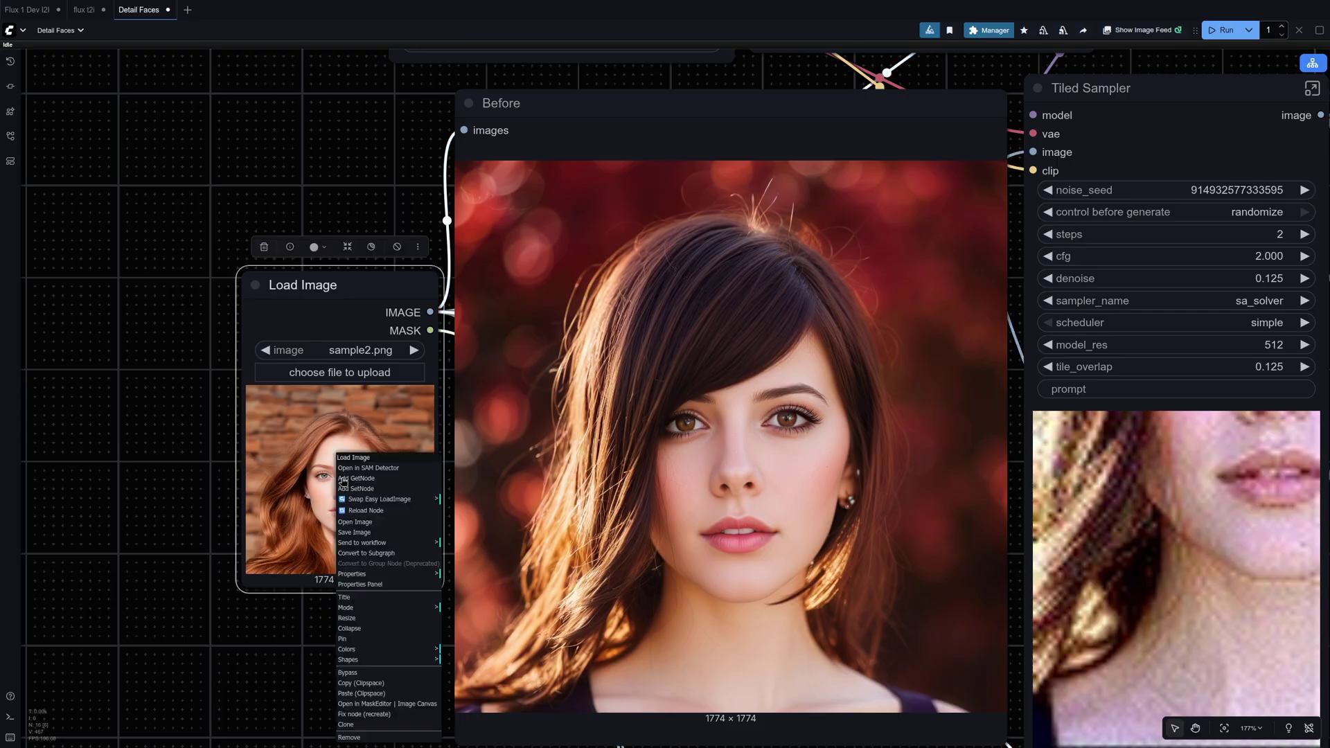
# - Open sample2.png in the mask editor and paint the mask across the forehead skin
pyautogui.click(393, 703)
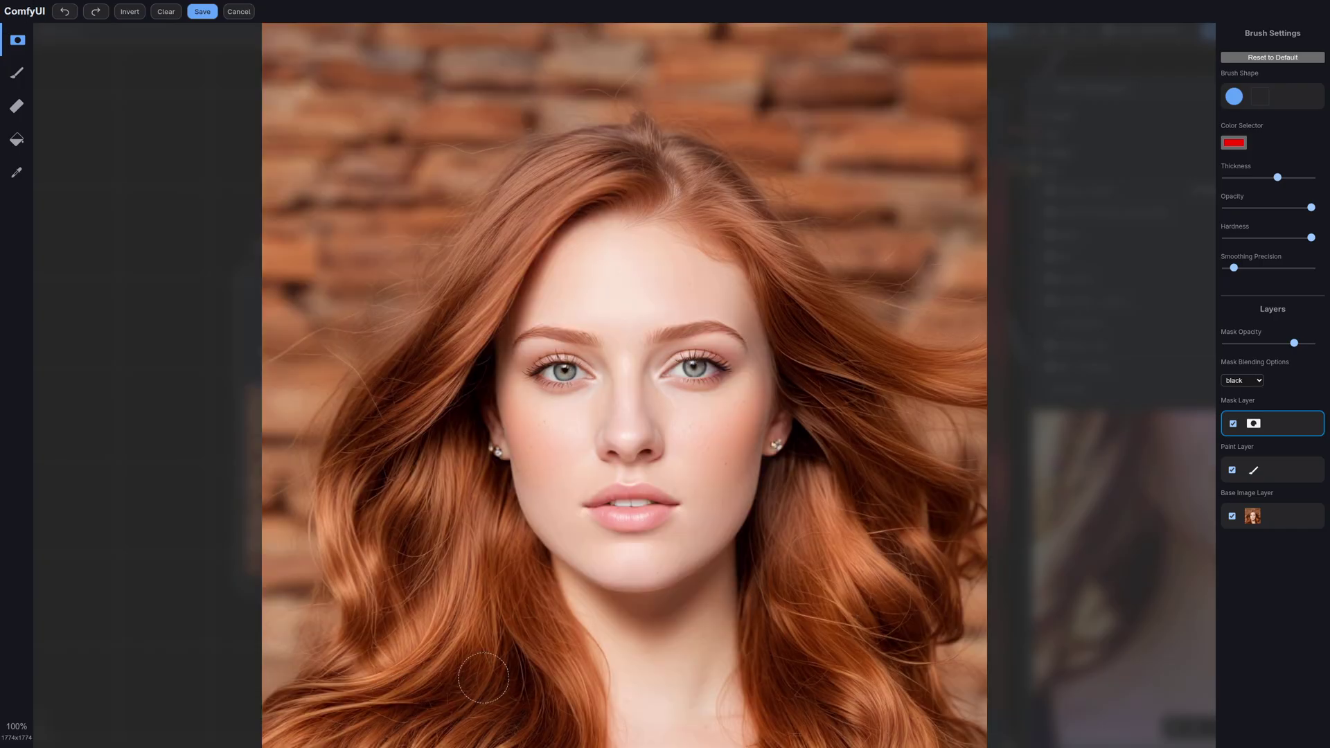
pyautogui.scroll(-1, 475, 669)
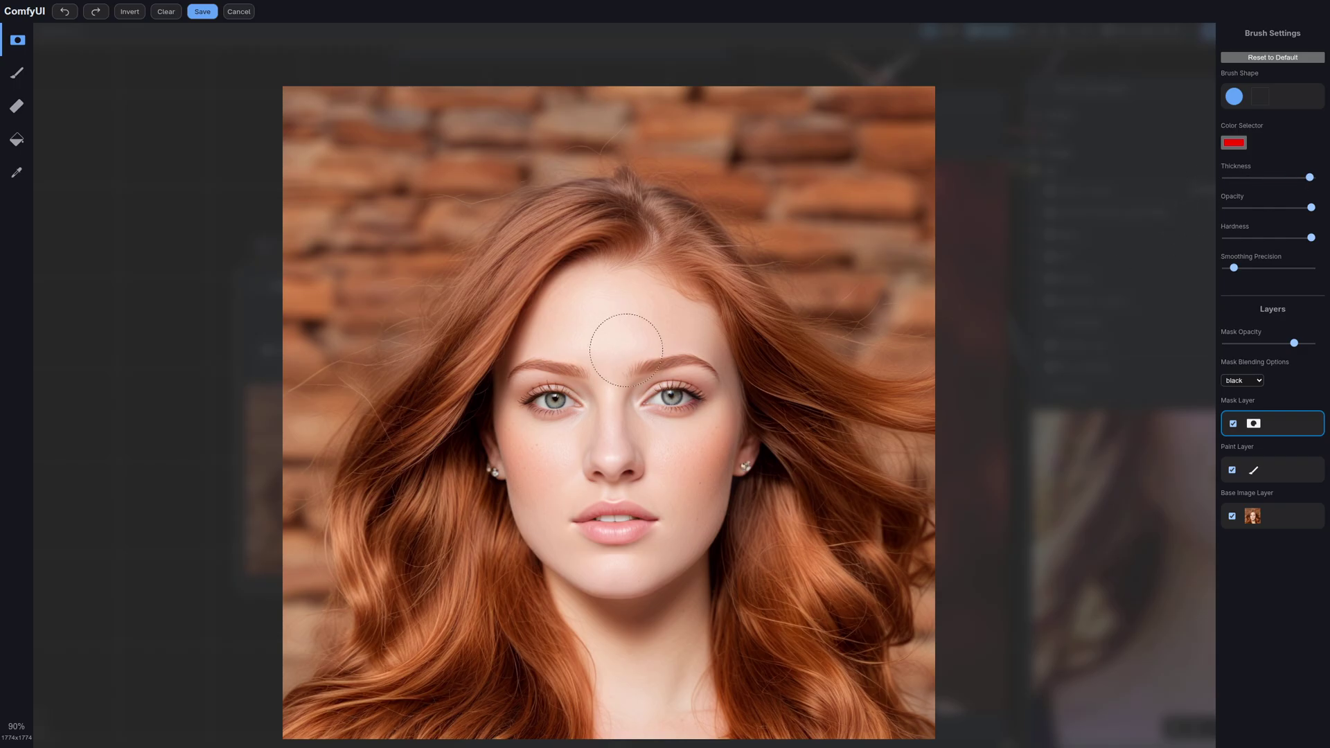
pyautogui.moveTo(688, 331)
pyautogui.mouseDown()
pyautogui.moveTo(636, 302)
pyautogui.moveTo(575, 293)
pyautogui.moveTo(532, 358)
pyautogui.moveTo(514, 450)
pyautogui.moveTo(613, 637)
pyautogui.moveTo(620, 713)
pyautogui.moveTo(679, 717)
pyautogui.moveTo(663, 571)
pyautogui.moveTo(681, 501)
pyautogui.moveTo(700, 483)
pyautogui.moveTo(654, 360)
pyautogui.moveTo(594, 396)
pyautogui.moveTo(572, 469)
pyautogui.moveTo(624, 591)
pyautogui.moveTo(632, 416)
pyautogui.moveTo(656, 513)
pyautogui.mouseUp()
pyautogui.scroll(-2, 596, 609)
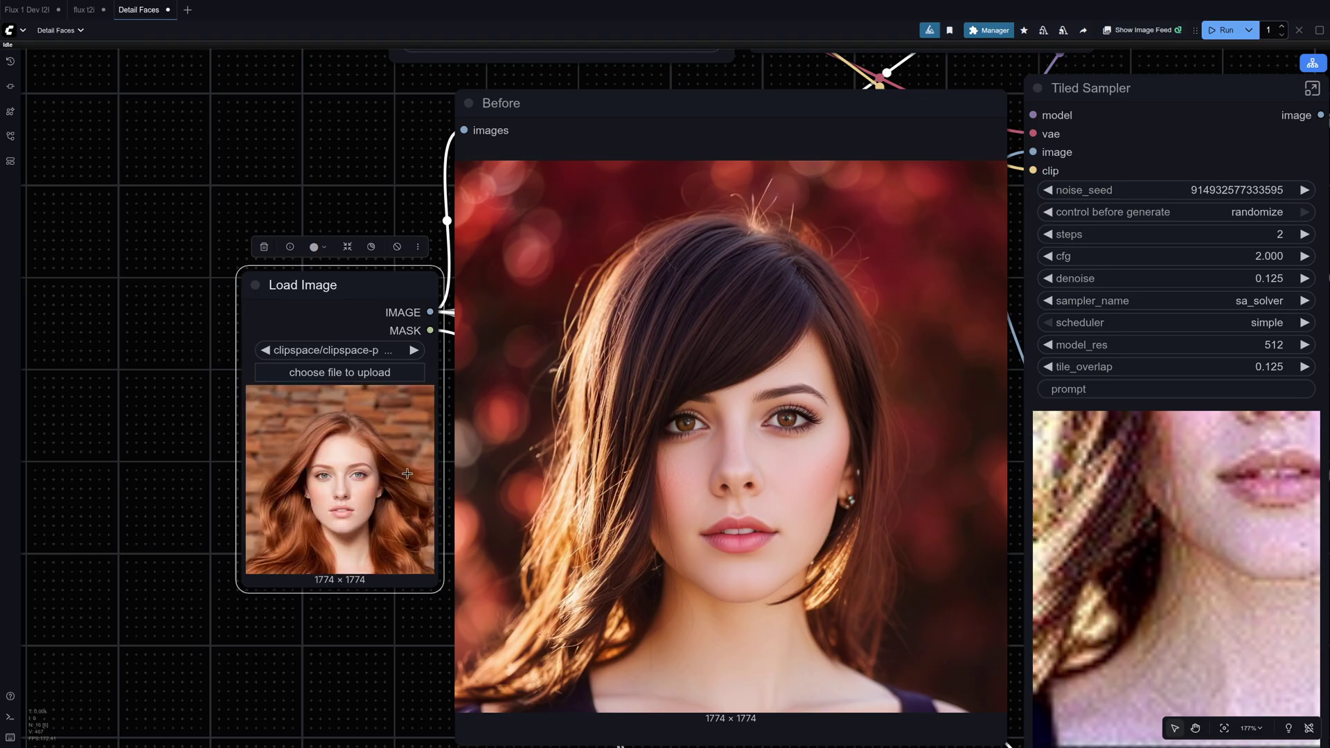
pyautogui.scroll(-7, 375, 469)
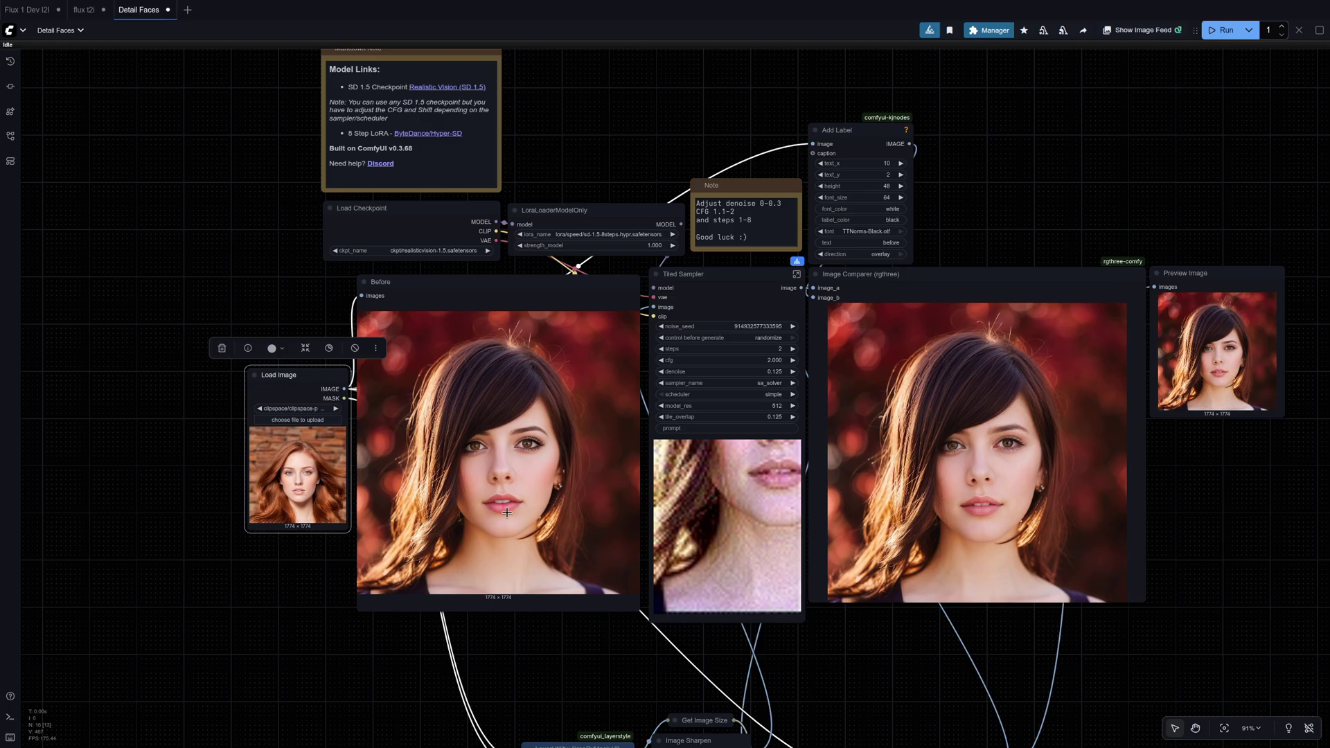
pyautogui.scroll(8, 569, 511)
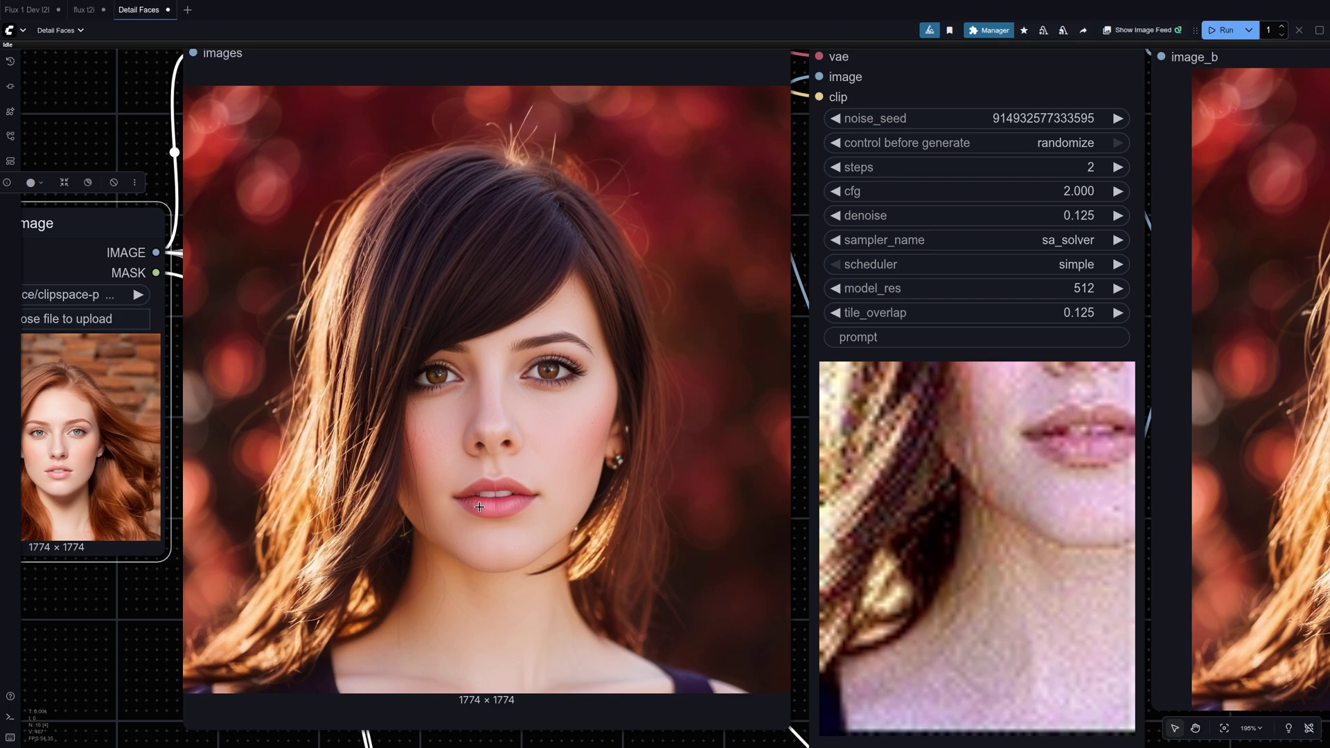
pyautogui.scroll(-7, 410, 473)
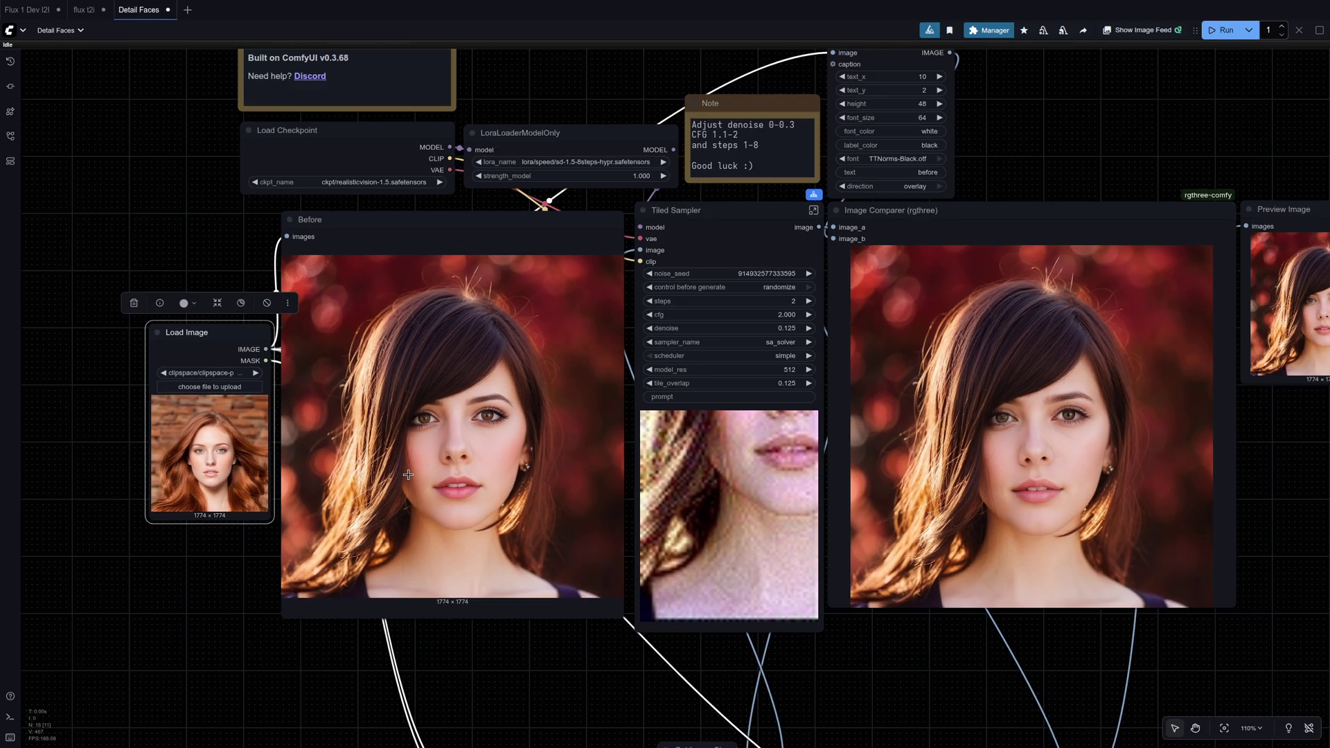
# - Queue the workflow on the masked redhead portrait and review the result
pyautogui.scroll(-1, 408, 474)
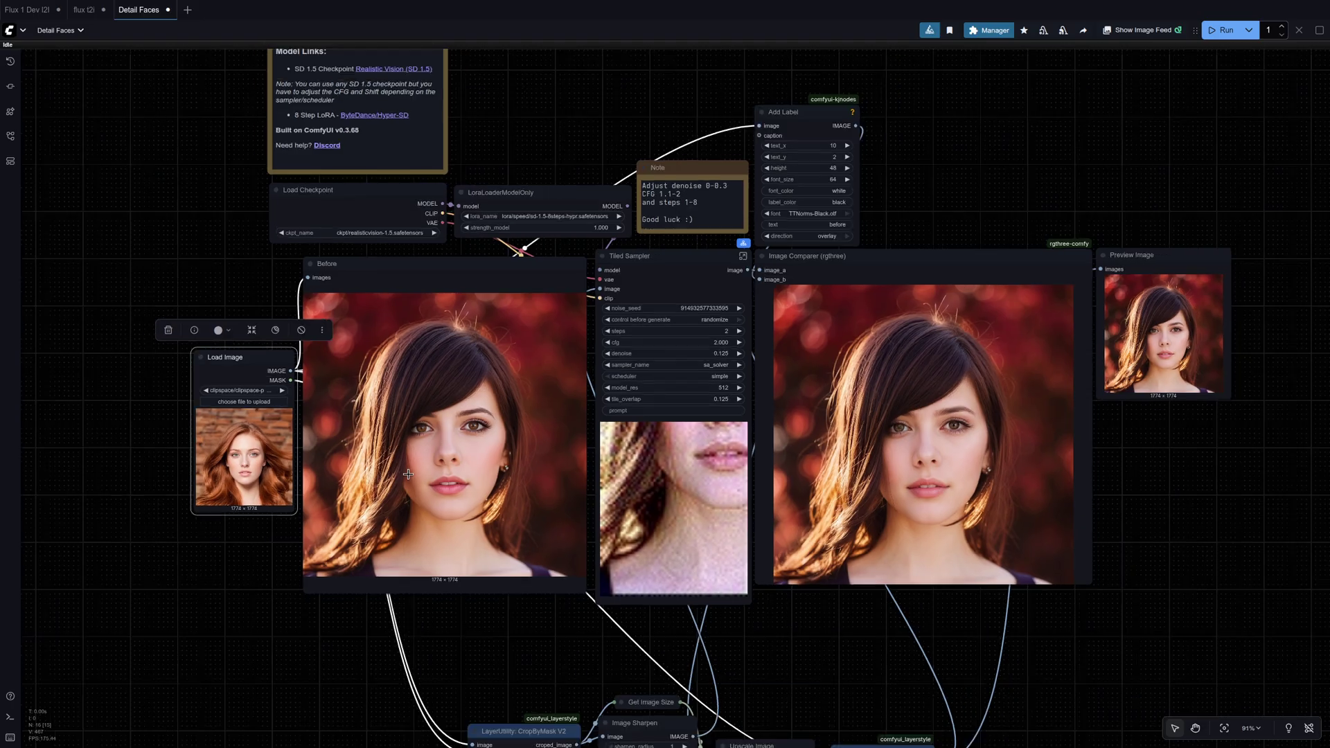
pyautogui.scroll(5, 756, 407)
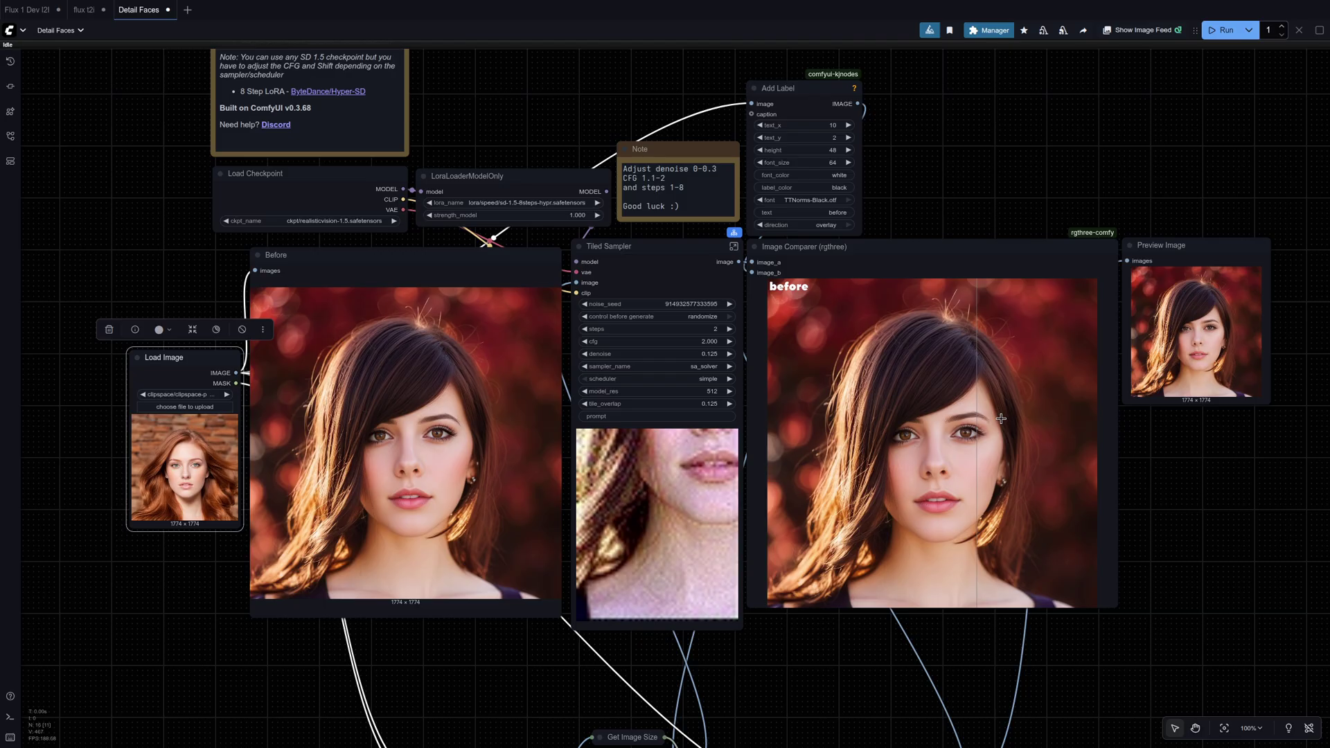
pyautogui.hotkey('ctrl', 'Return')
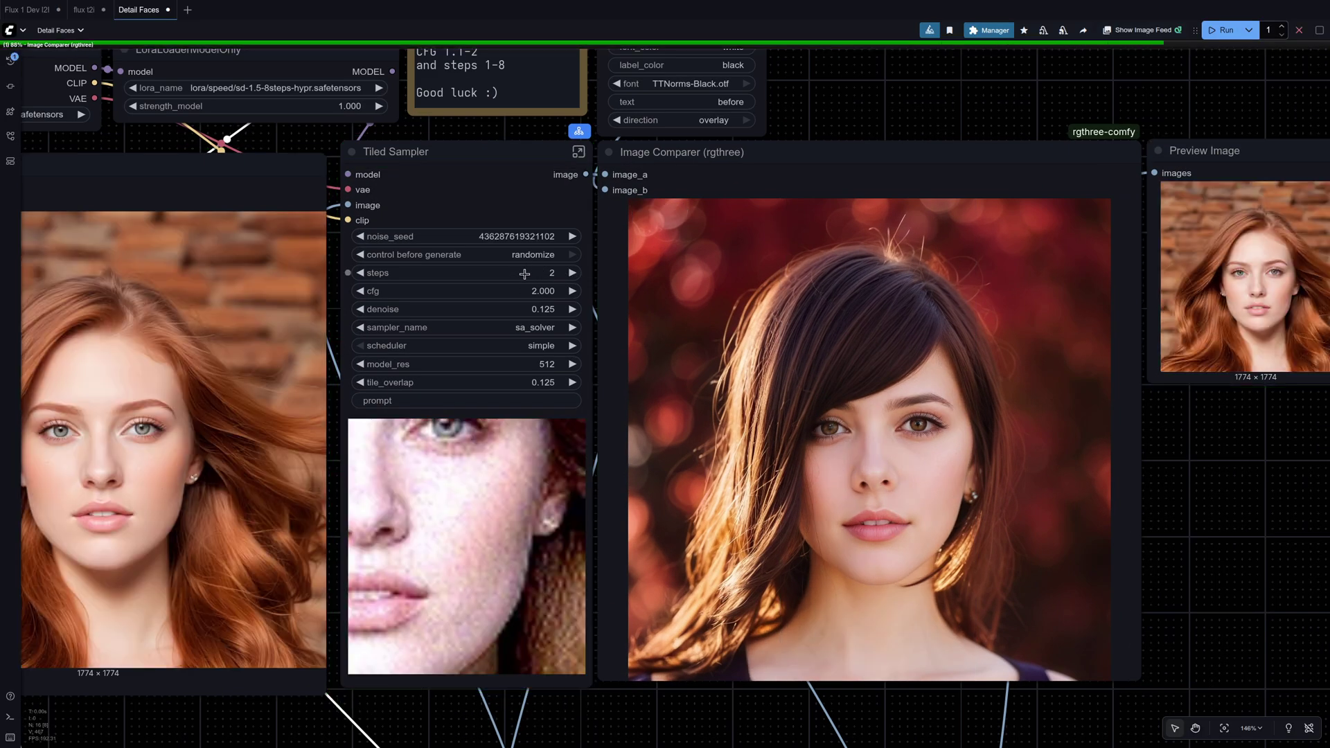
pyautogui.scroll(3, 818, 439)
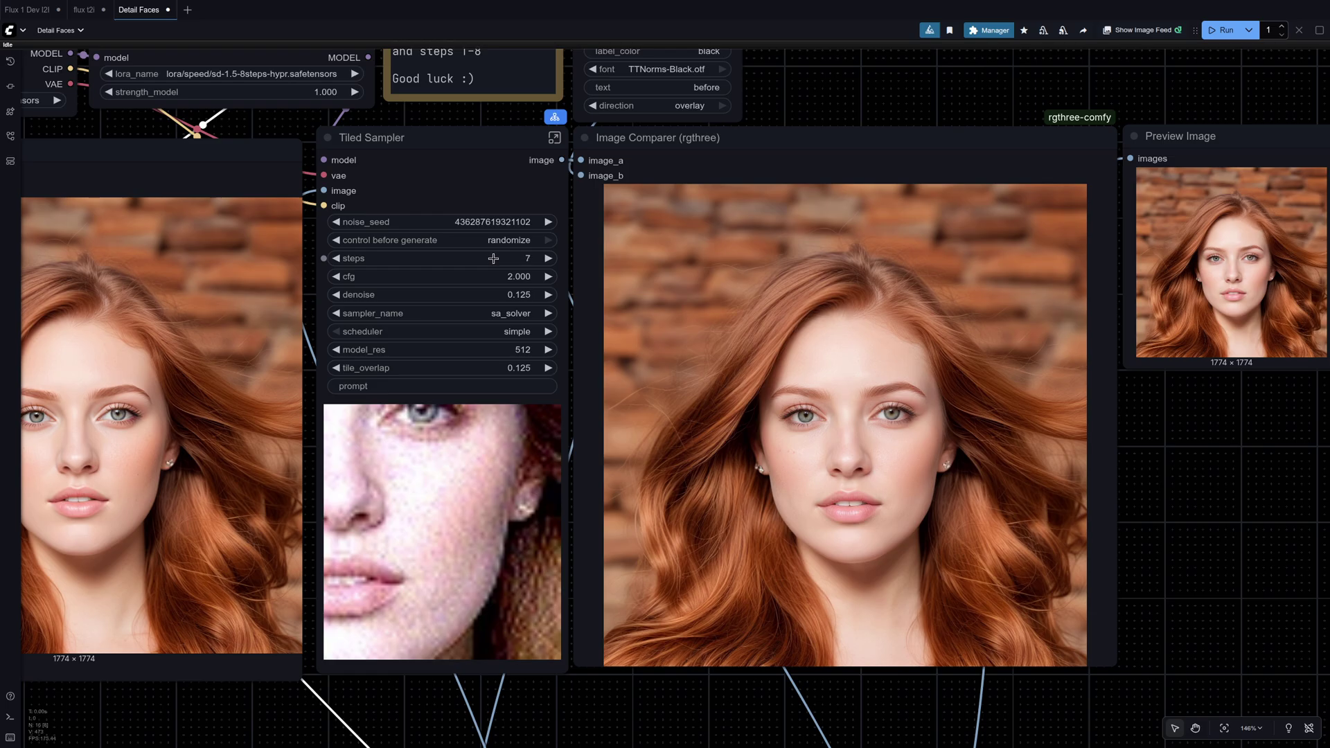
# - Set the Tiled Sampler's cfg to 1.5 and run the workflow
pyautogui.click(507, 277)
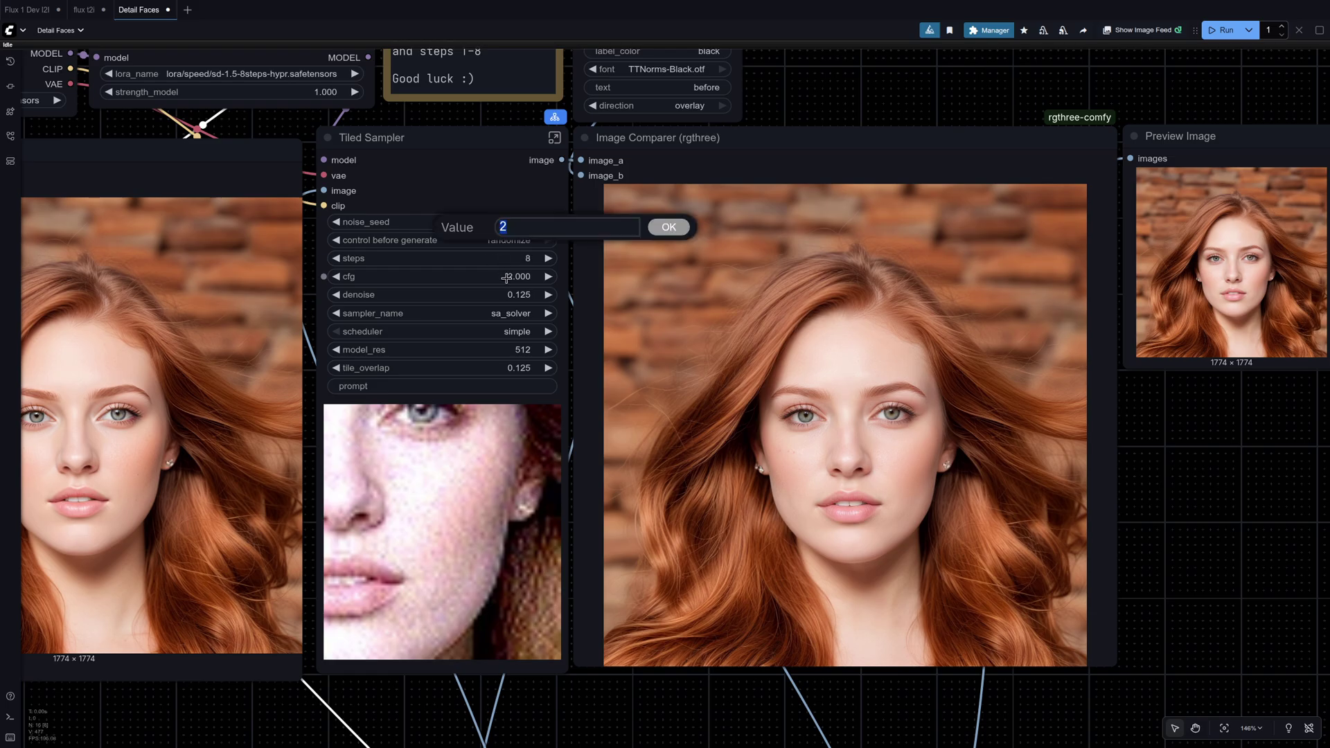
pyautogui.press('Return')
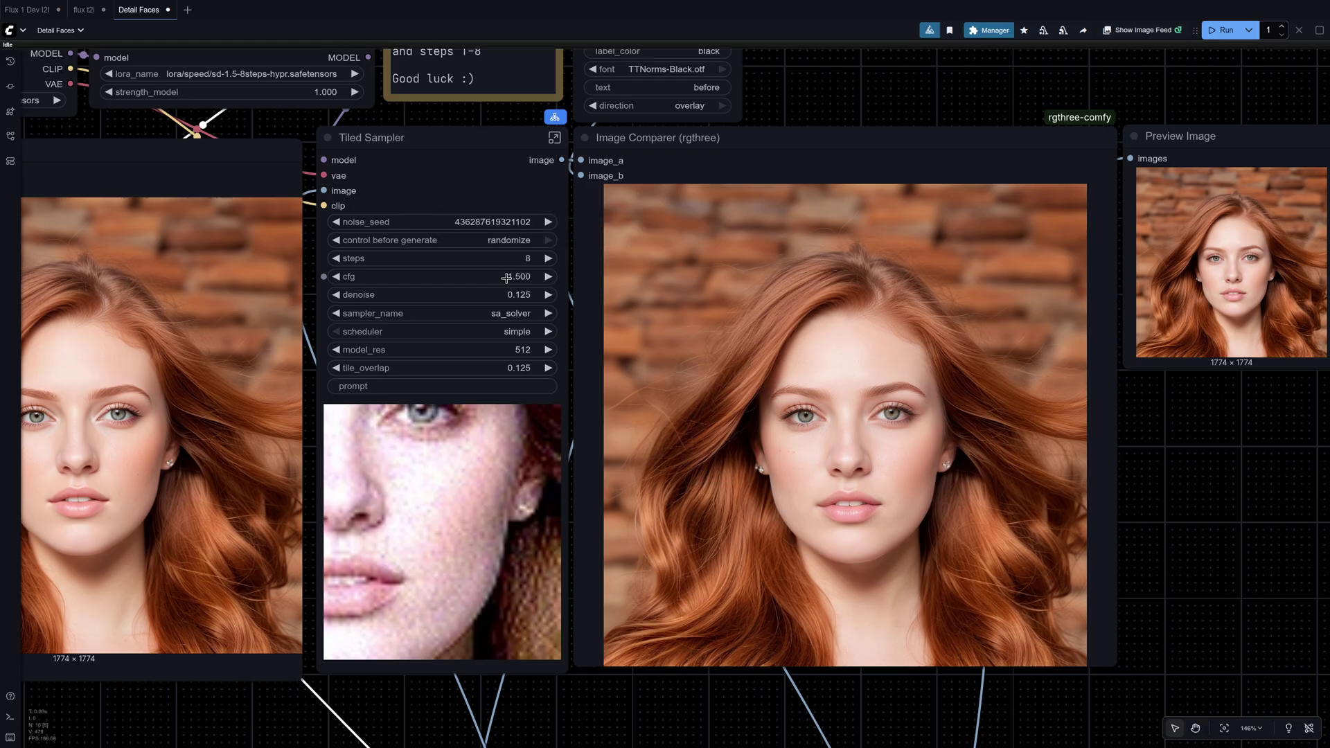
pyautogui.hotkey('ctrl', 'Return')
pyautogui.scroll(-2, 530, 318)
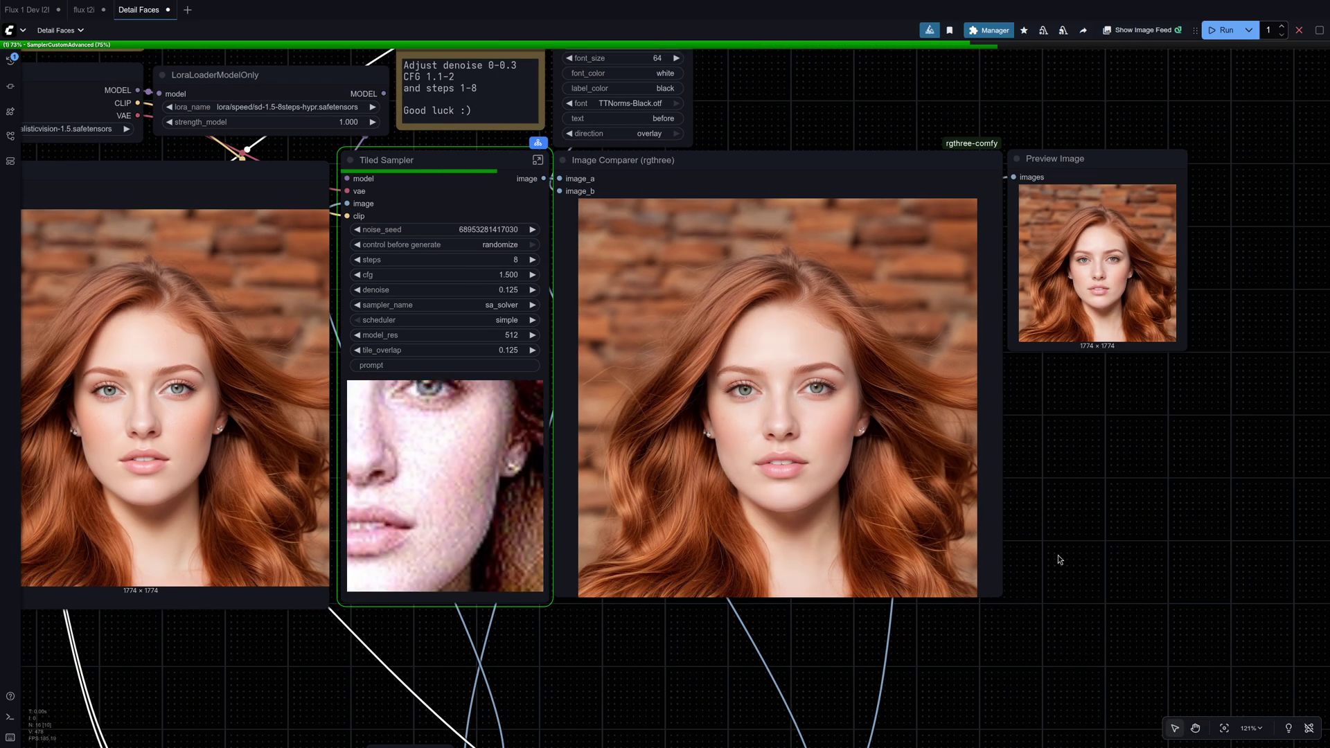
pyautogui.scroll(3, 1060, 470)
pyautogui.moveTo(1062, 439); pyautogui.dragTo(1058, 471)
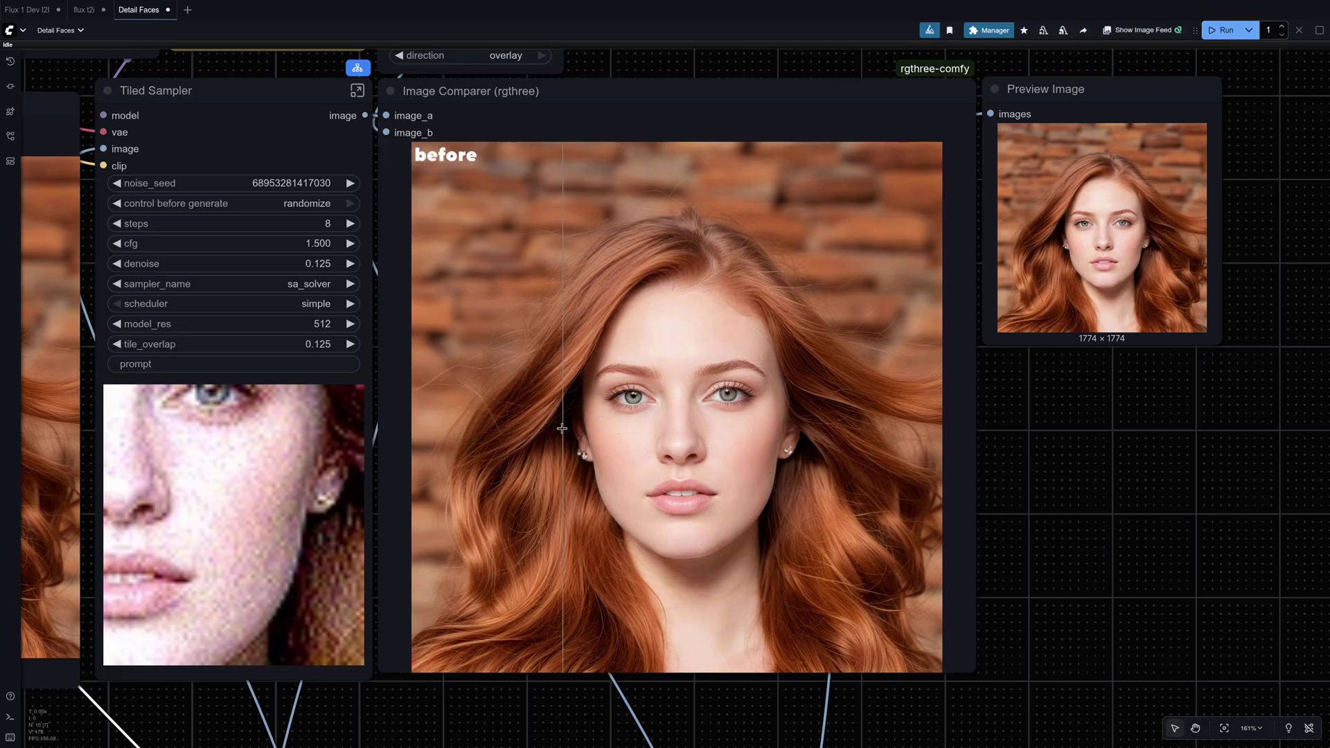
pyautogui.scroll(5, 632, 395)
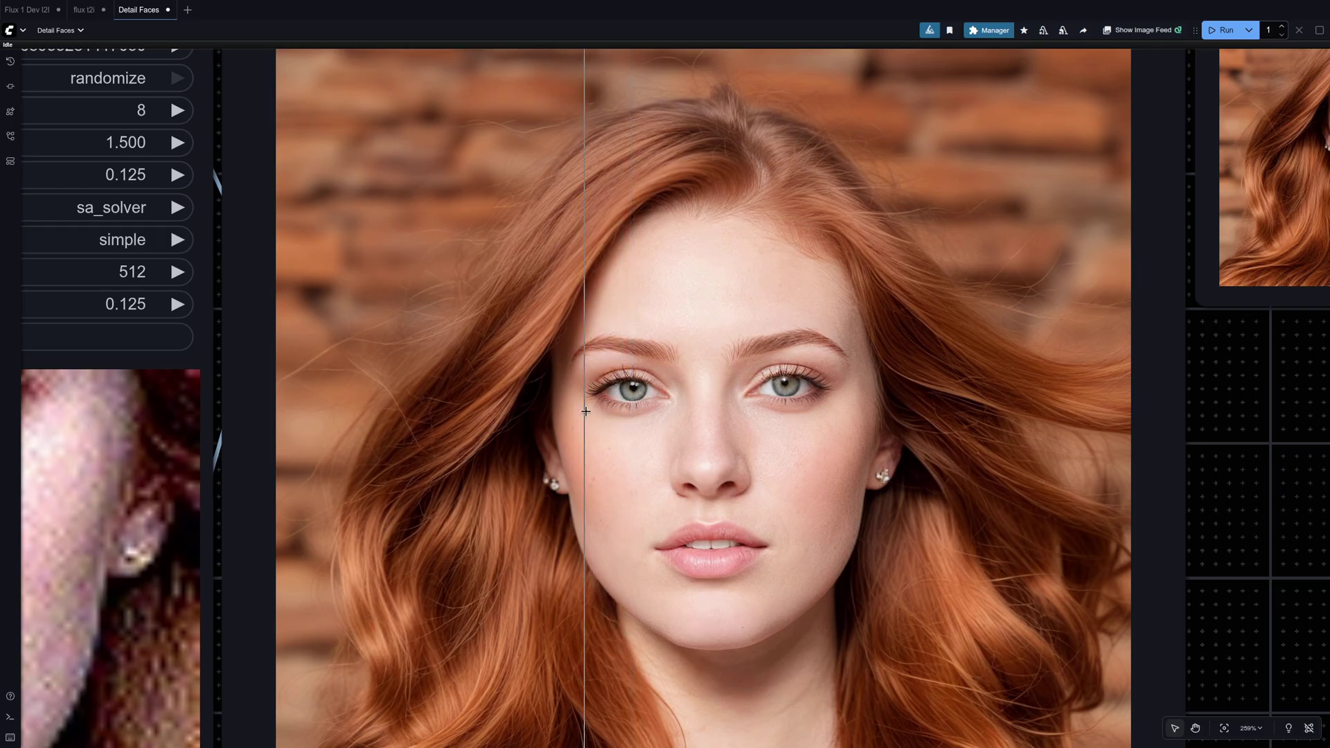
pyautogui.scroll(-3, 868, 489)
# - Queue two more runs to regenerate the skin-detailed redhead portrait
pyautogui.hotkey('ctrl', 'Return')
pyautogui.scroll(-2, 814, 483)
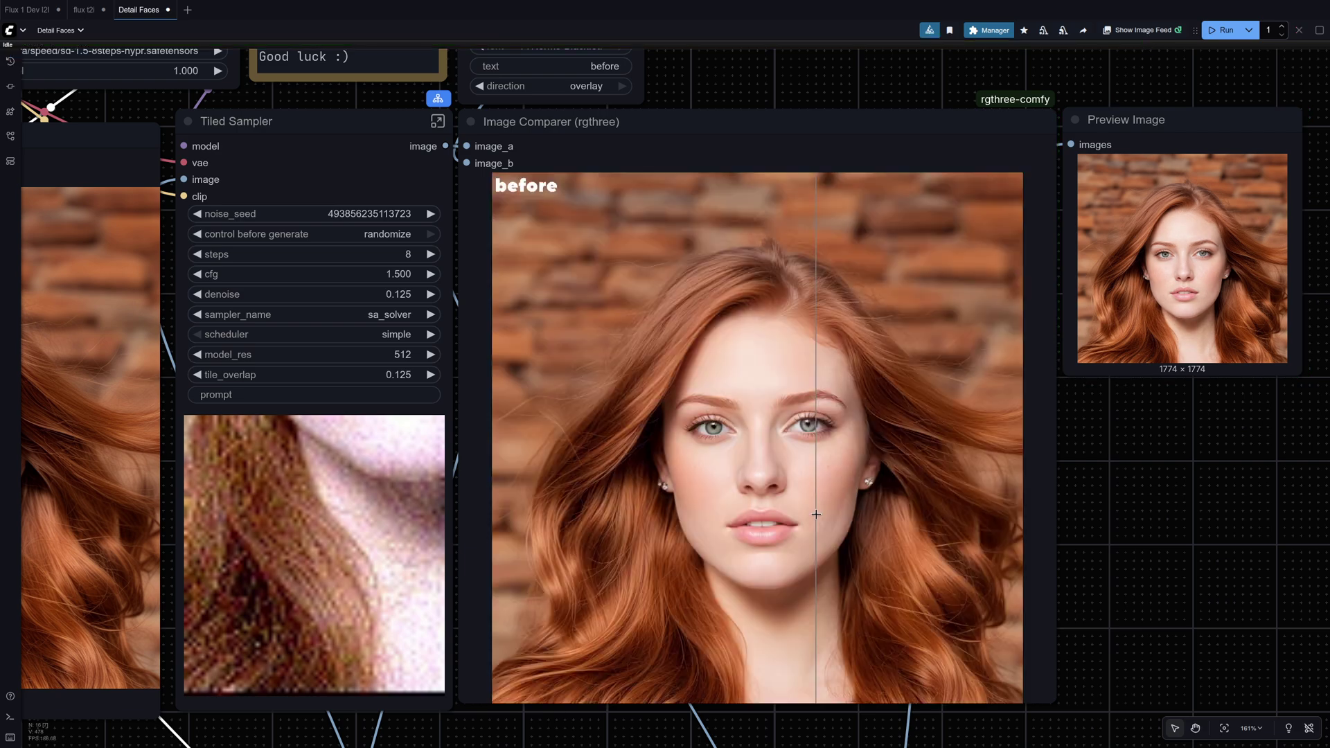
pyautogui.scroll(6, 816, 512)
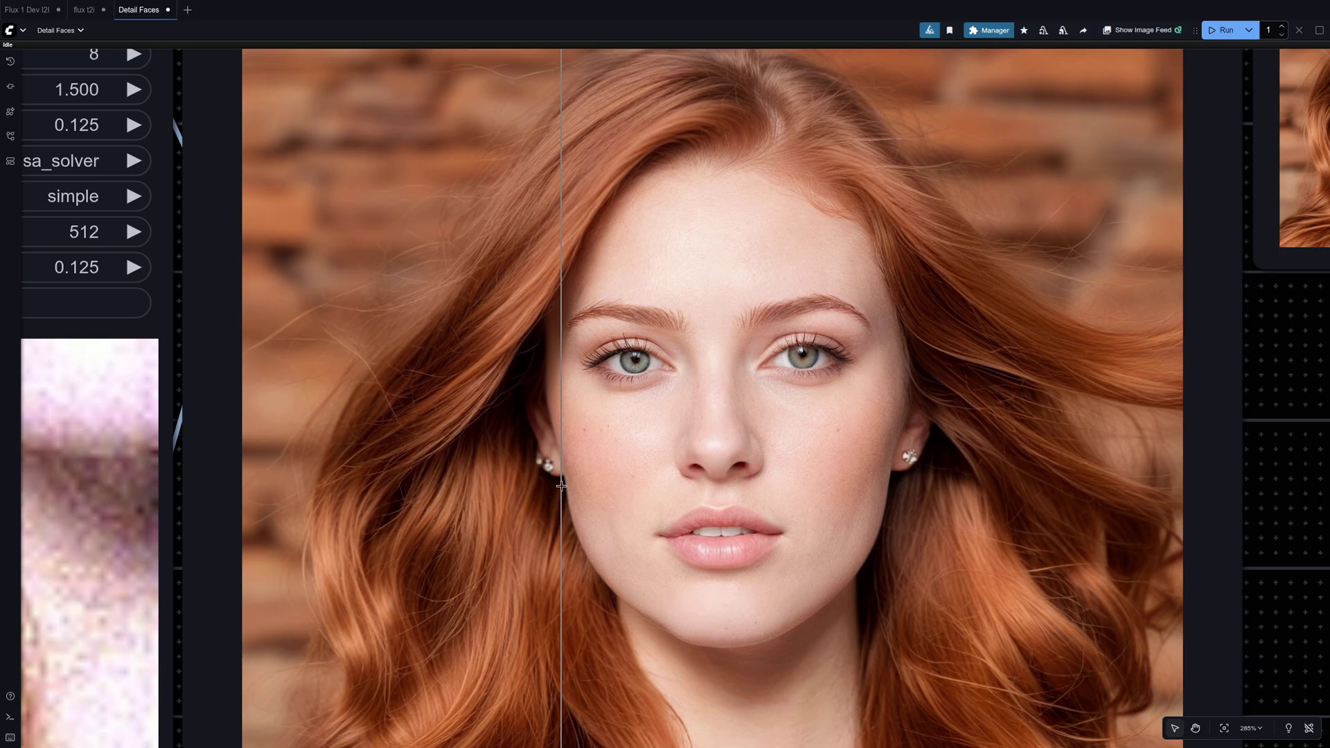
pyautogui.hotkey('ctrl', 'Return')
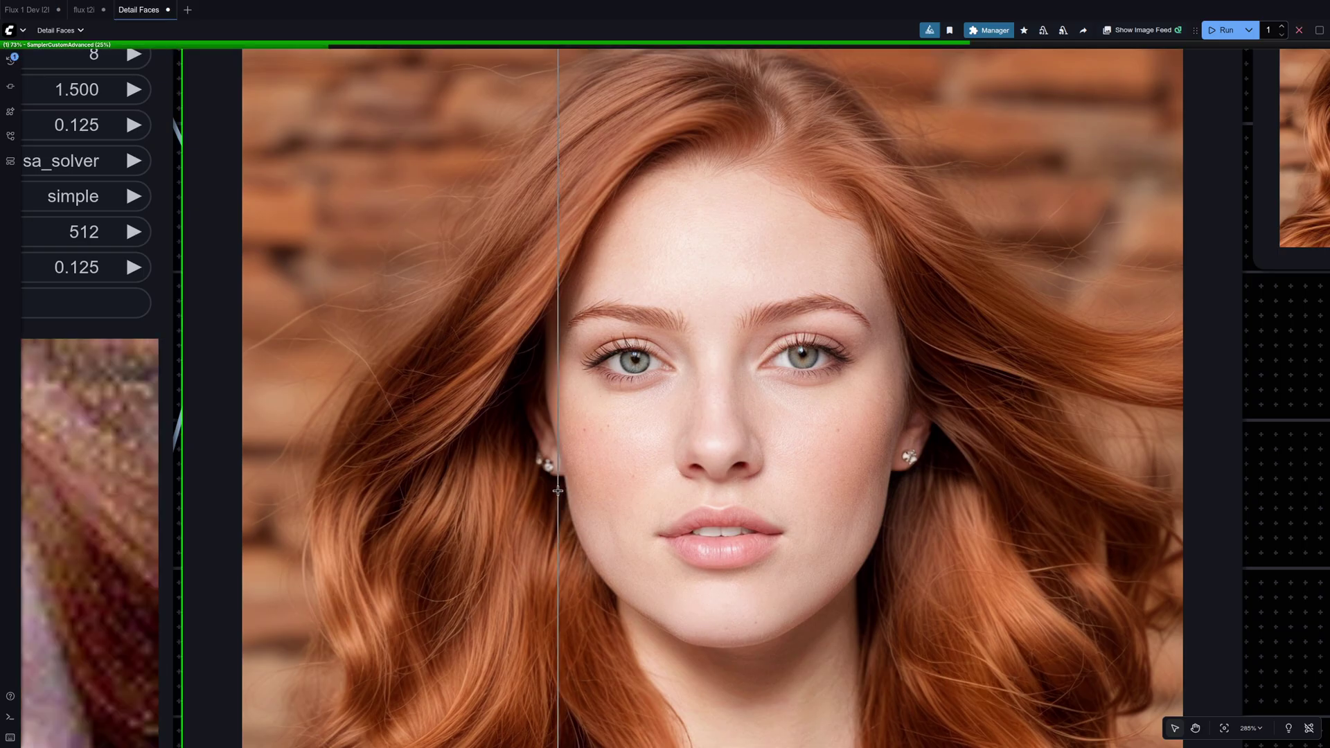
pyautogui.scroll(-1, 558, 491)
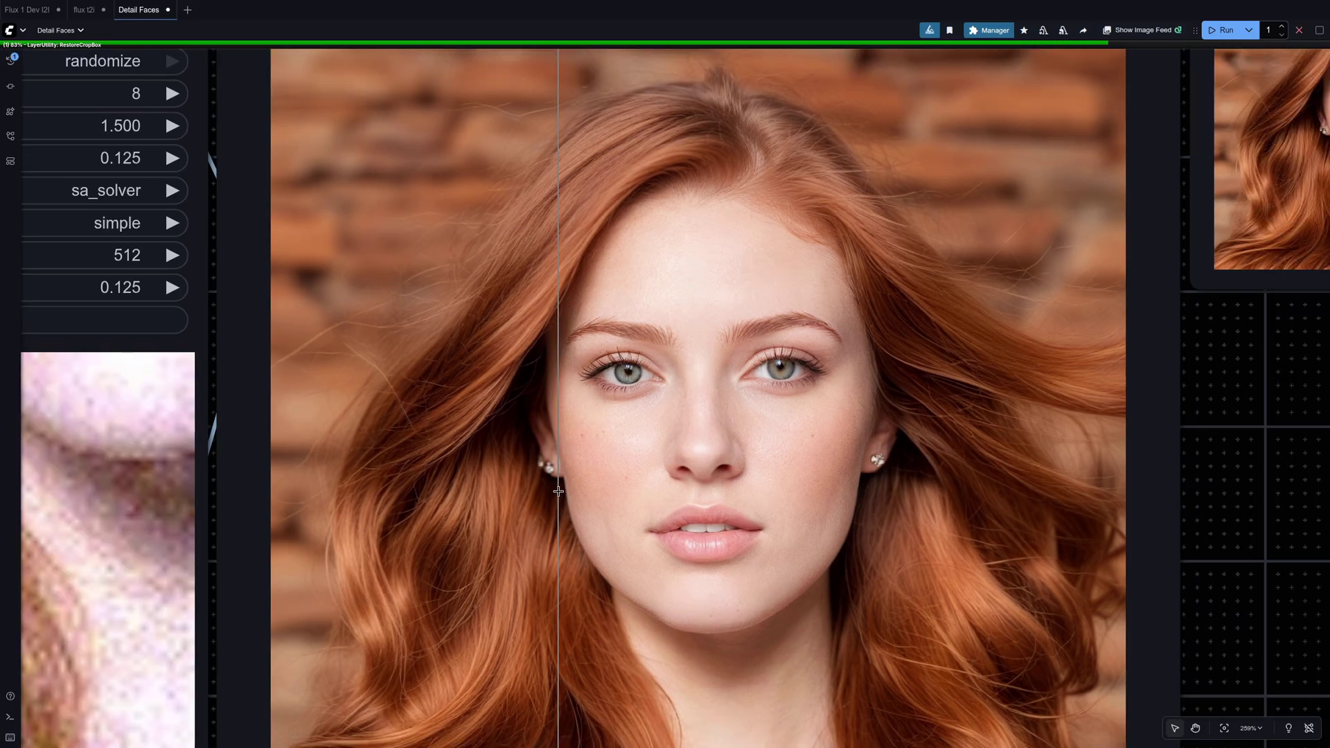
pyautogui.scroll(-2, 558, 490)
pyautogui.scroll(3, 558, 491)
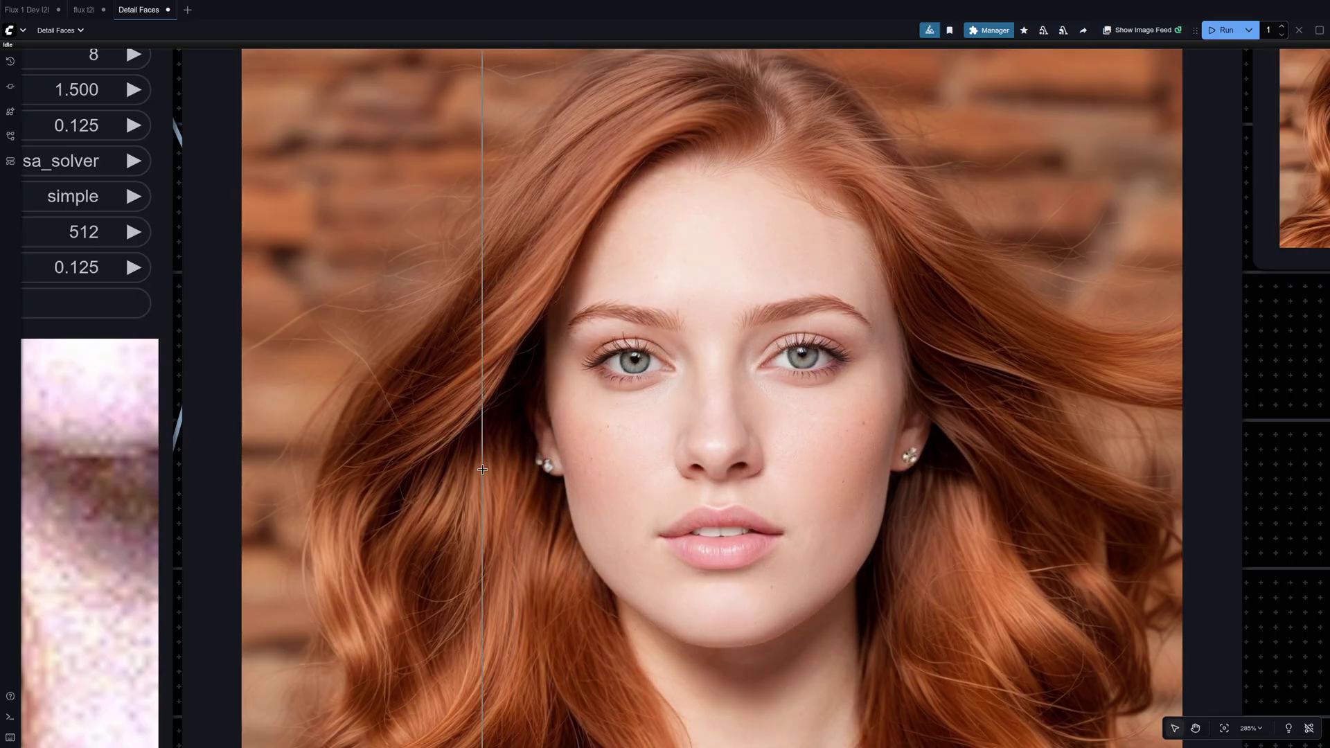
pyautogui.scroll(-3, 482, 471)
pyautogui.scroll(-5, 482, 469)
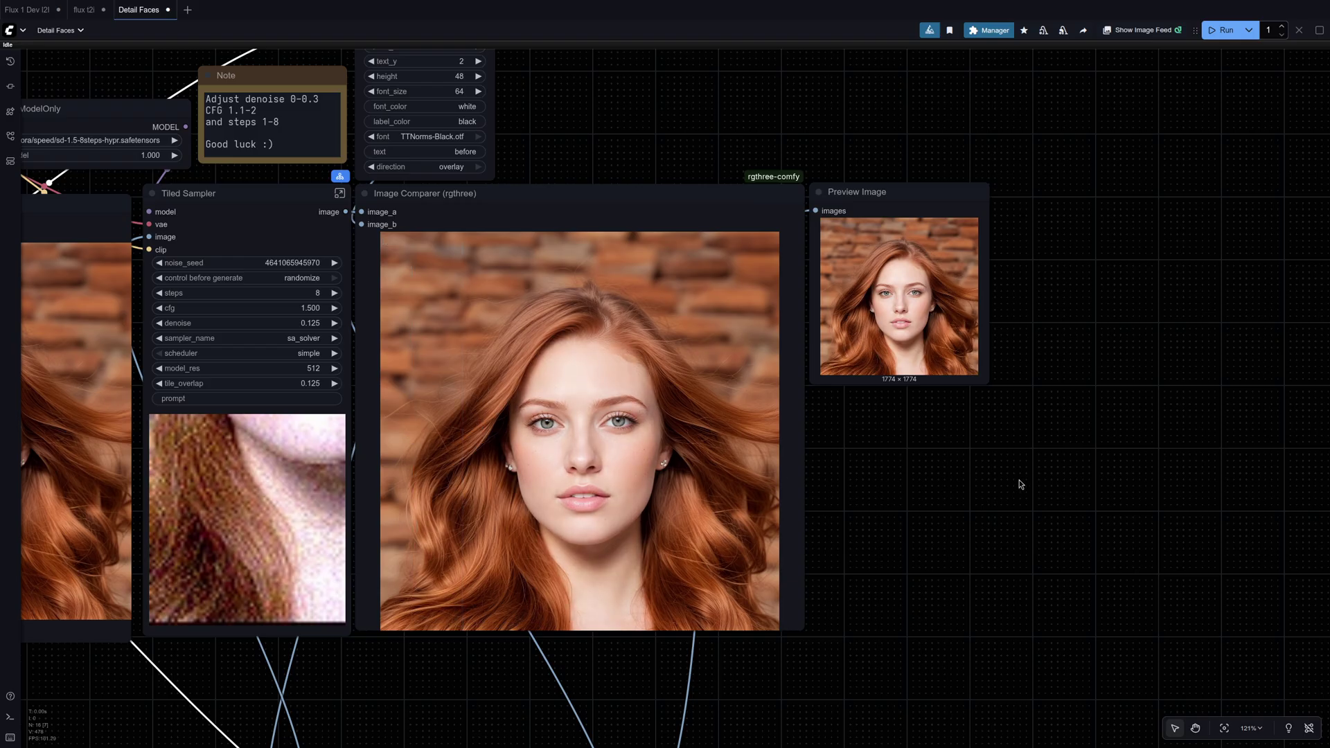
# - Select the Load Image node and box-select the lower group of nodes
pyautogui.scroll(-1, 1021, 484)
pyautogui.scroll(-6, 1021, 484)
pyautogui.scroll(5, 341, 468)
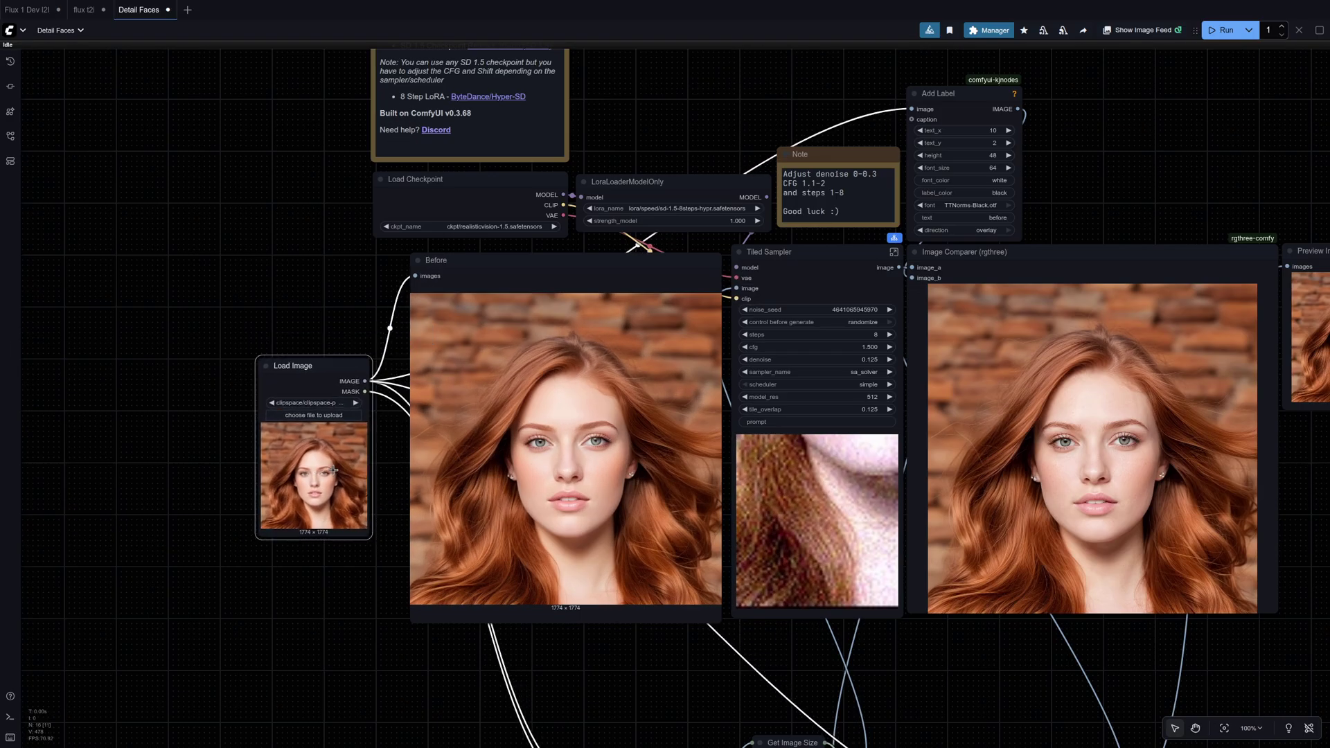
pyautogui.click(341, 468)
pyautogui.scroll(-5, 444, 382)
pyautogui.moveTo(575, 577); pyautogui.dragTo(570, 496)
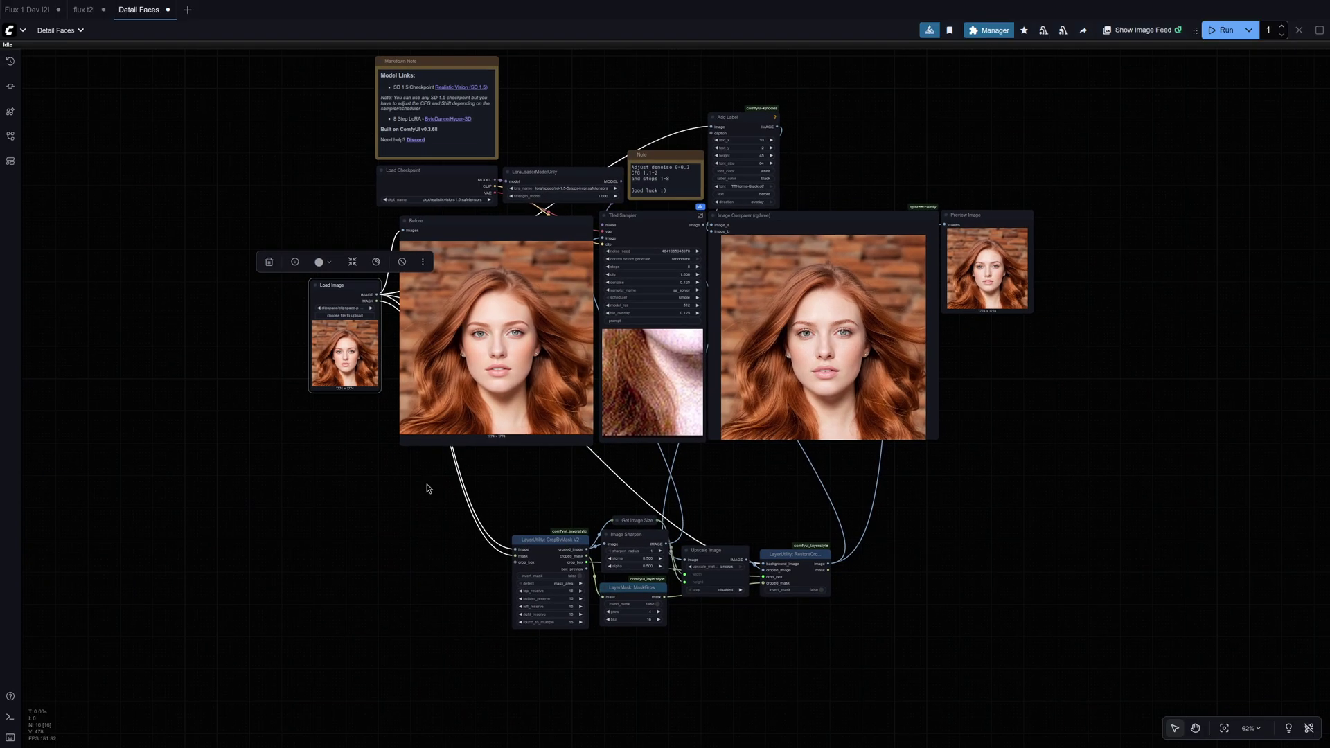
pyautogui.moveTo(427, 484); pyautogui.dragTo(725, 596)
pyautogui.scroll(6, 700, 322)
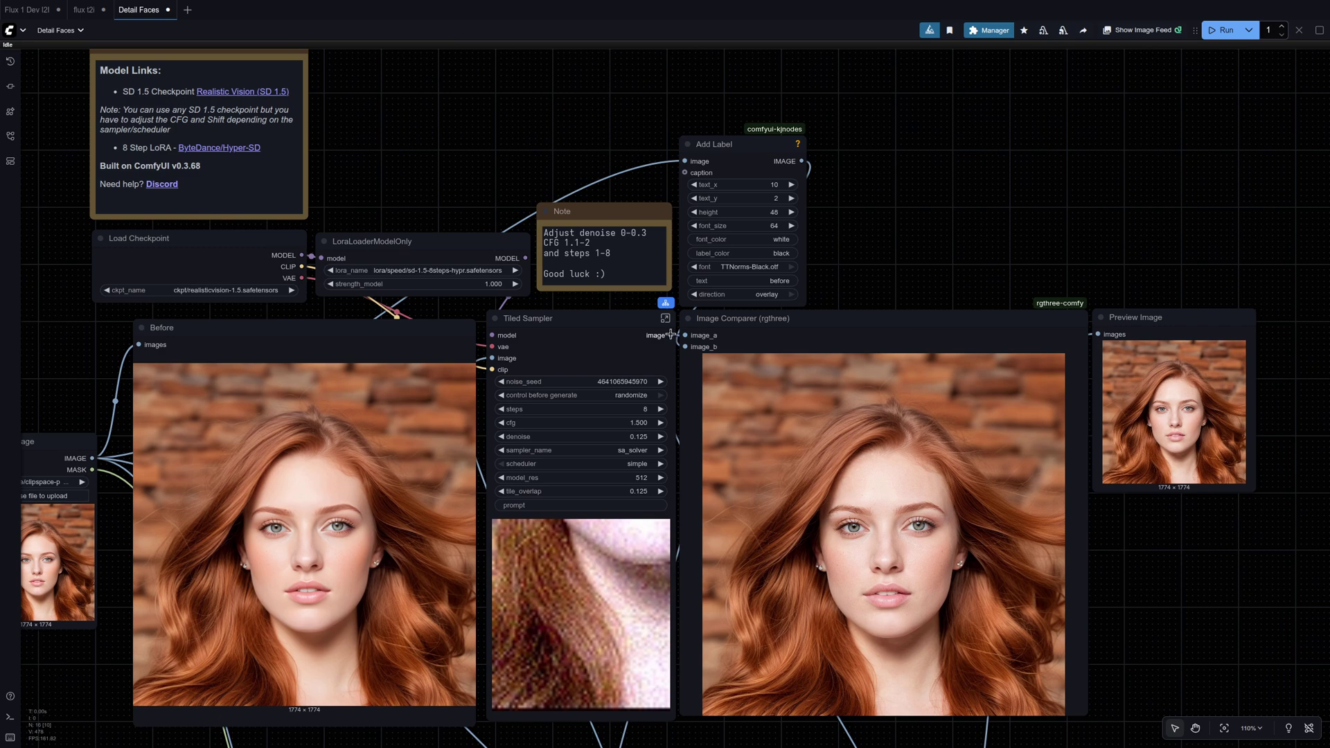
# - Attach a Preview Image node to the Tiled Sampler's image output and queue the workflow
pyautogui.moveTo(670, 334); pyautogui.dragTo(958, 159)
pyautogui.press('Return')
pyautogui.scroll(-4, 909, 217)
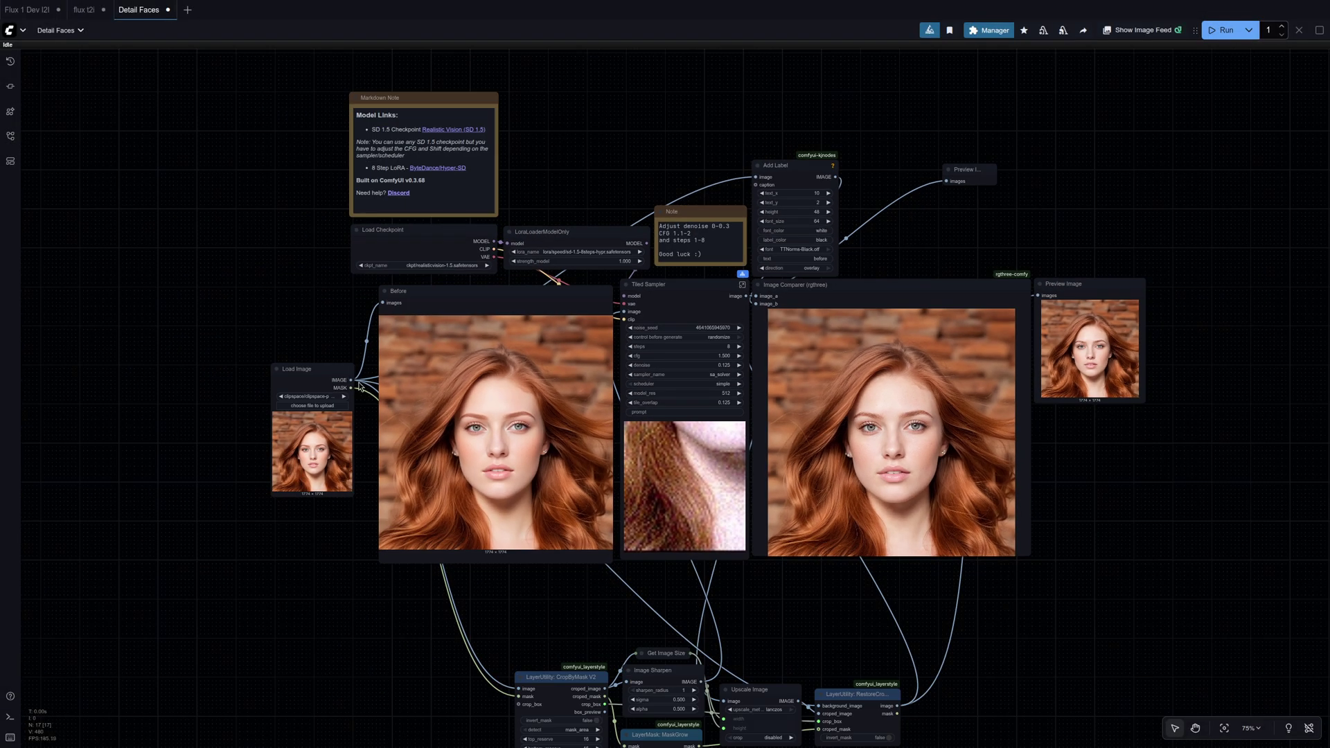
pyautogui.moveTo(353, 379); pyautogui.dragTo(634, 314)
pyautogui.hotkey('ctrl', 'Return')
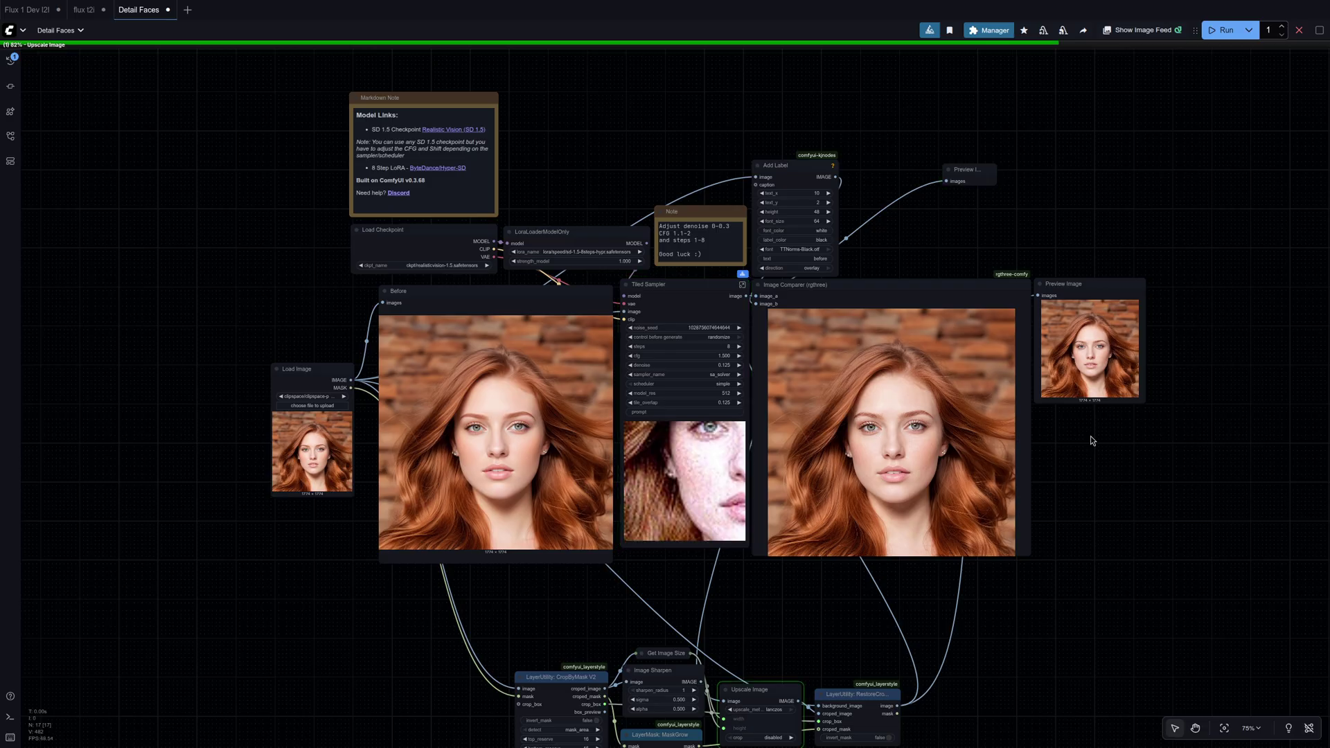
pyautogui.moveTo(1108, 458); pyautogui.dragTo(995, 484)
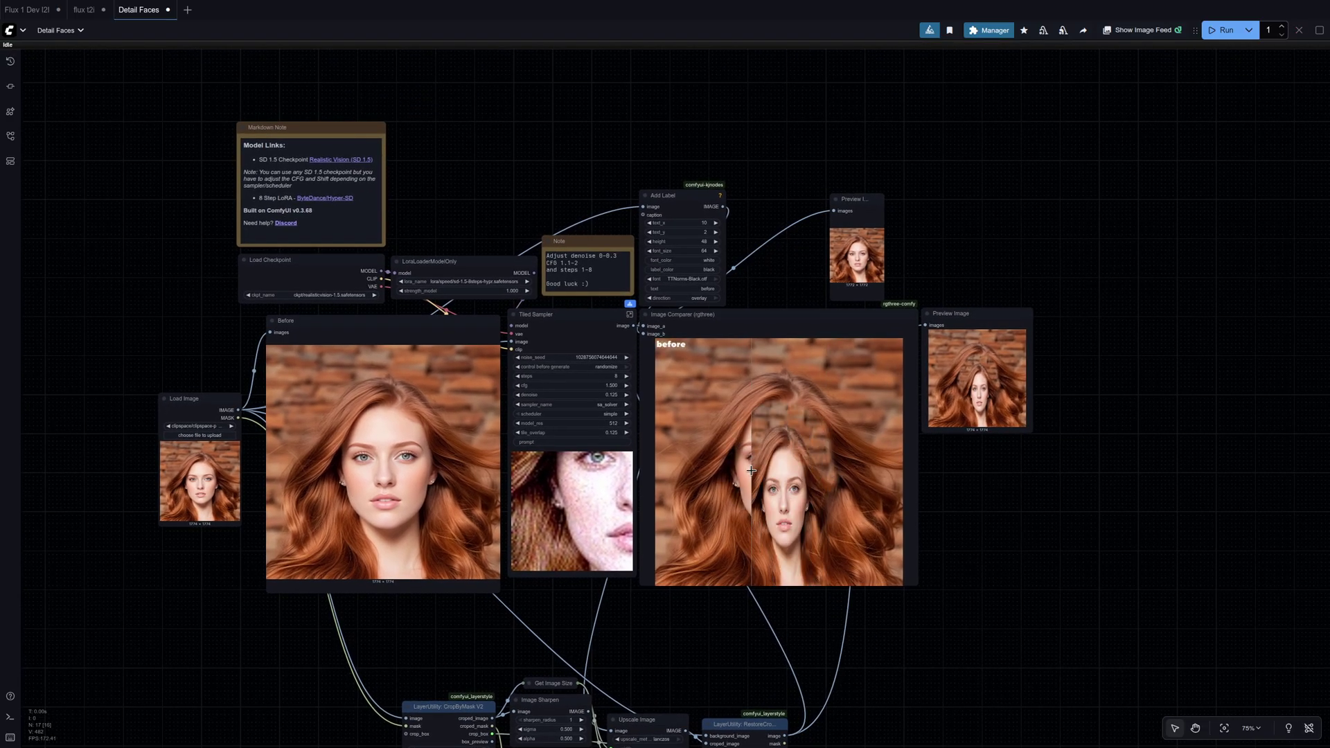
# - Delete the extra small Preview Image node from the graph
pyautogui.scroll(6, 805, 480)
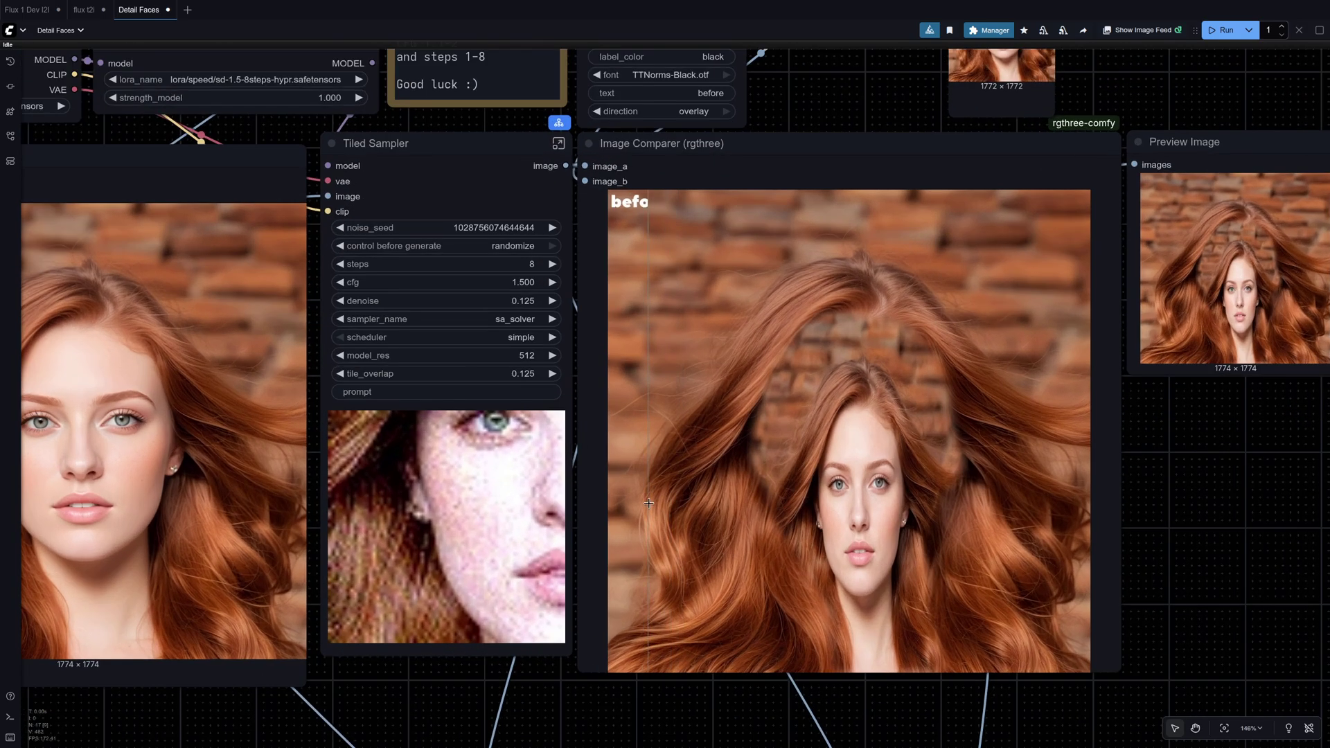
pyautogui.scroll(-6, 831, 347)
pyautogui.scroll(5, 884, 267)
pyautogui.scroll(18, 823, 313)
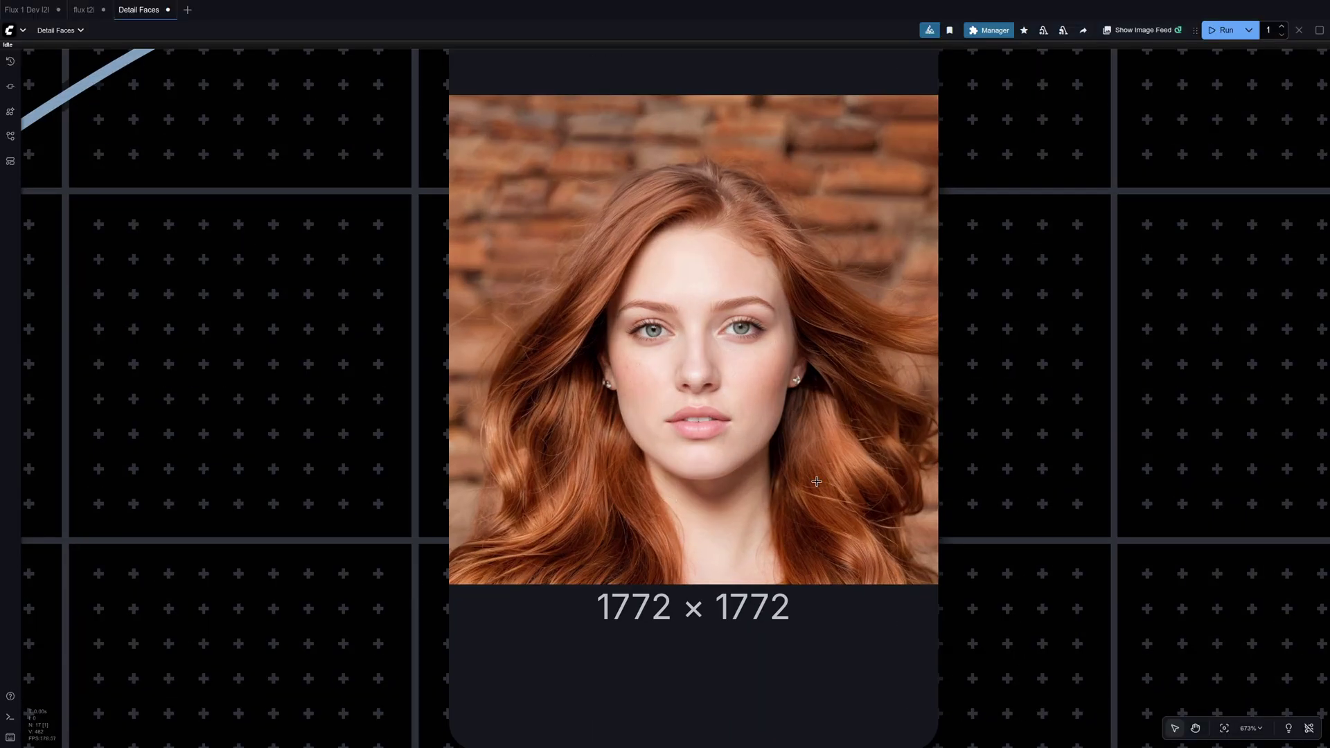
pyautogui.scroll(-20, 715, 354)
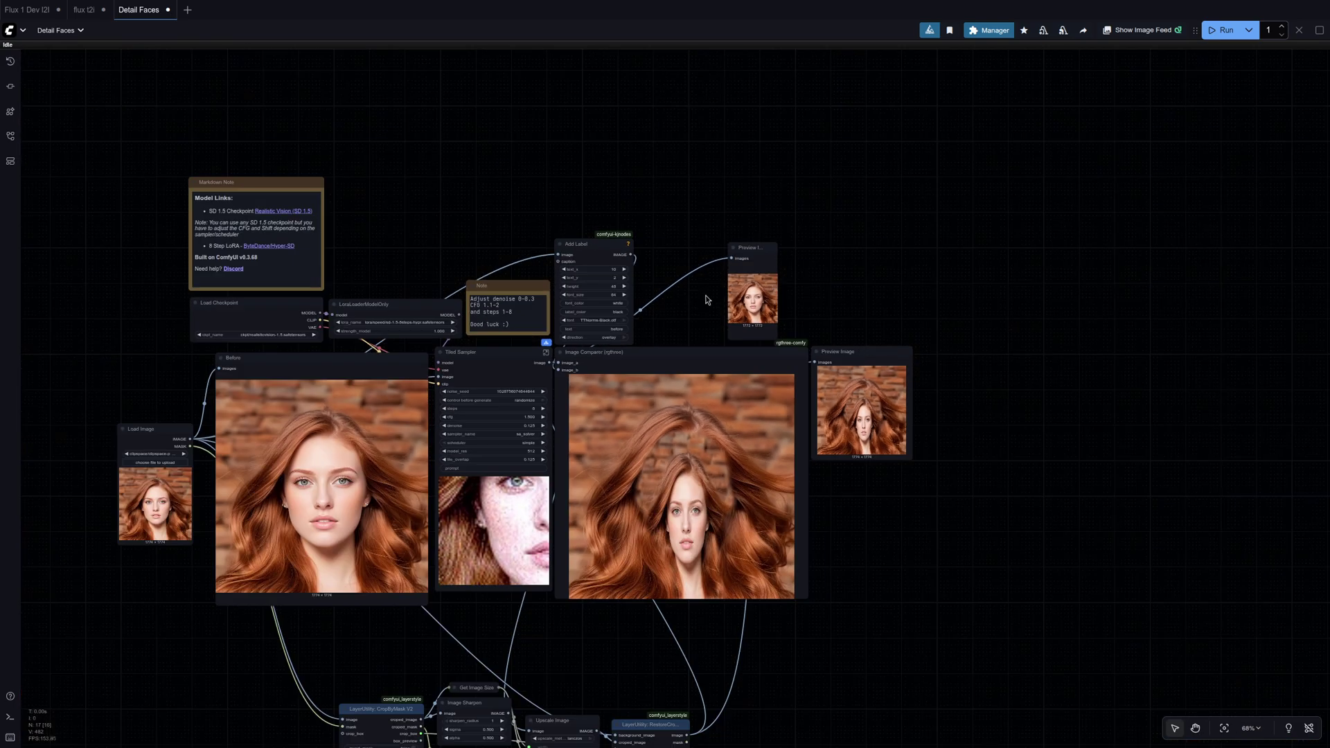
pyautogui.click(736, 292)
pyautogui.click(672, 227)
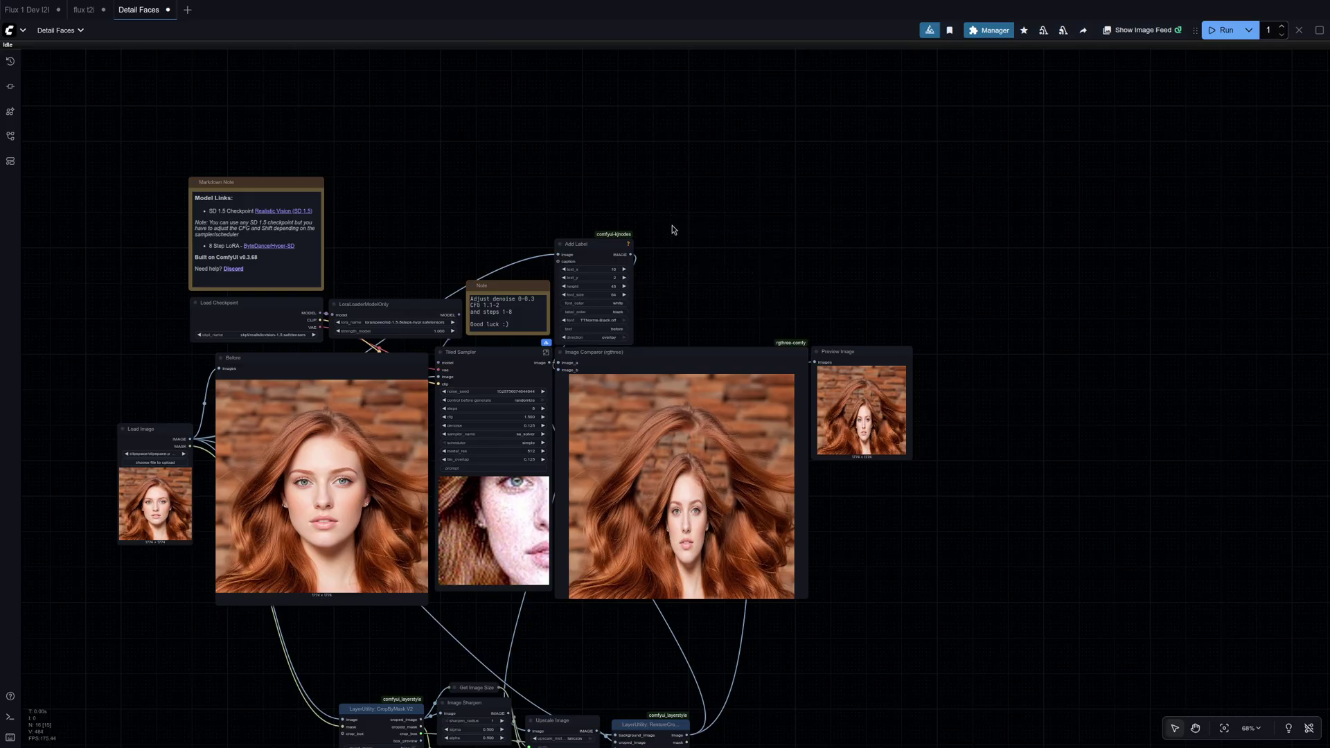
pyautogui.hotkey('ctrl', 'z')
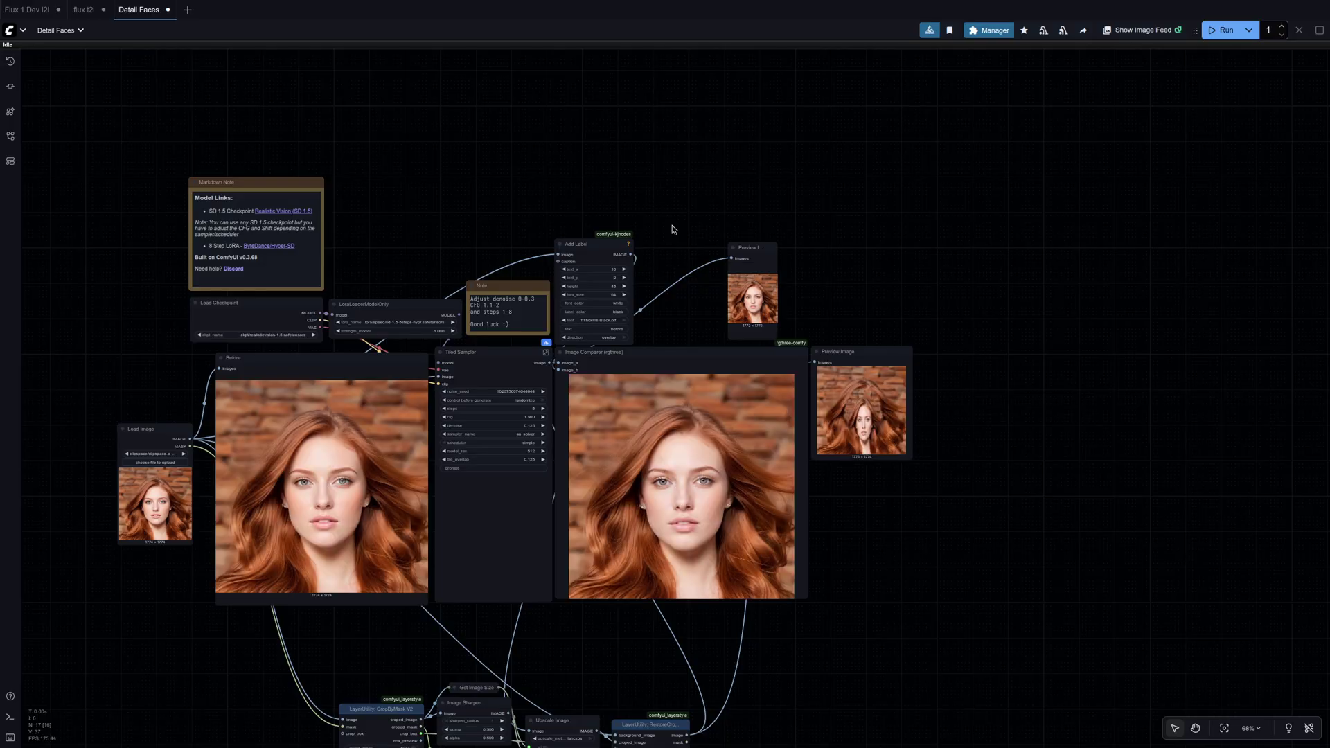
# - Queue two new runs of the workflow with fresh seeds
pyautogui.hotkey('ctrl', 'Return')
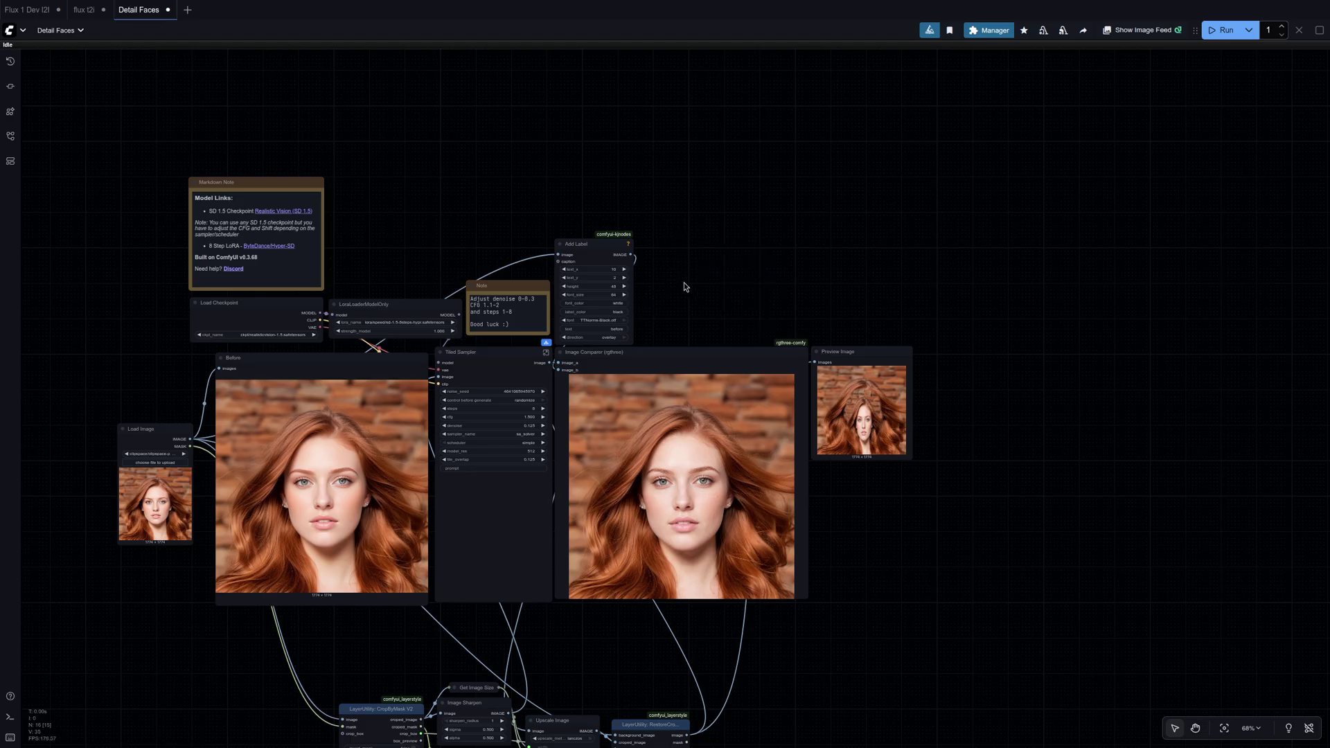
pyautogui.moveTo(689, 289); pyautogui.dragTo(828, 223)
pyautogui.hotkey('ctrl', 'Return')
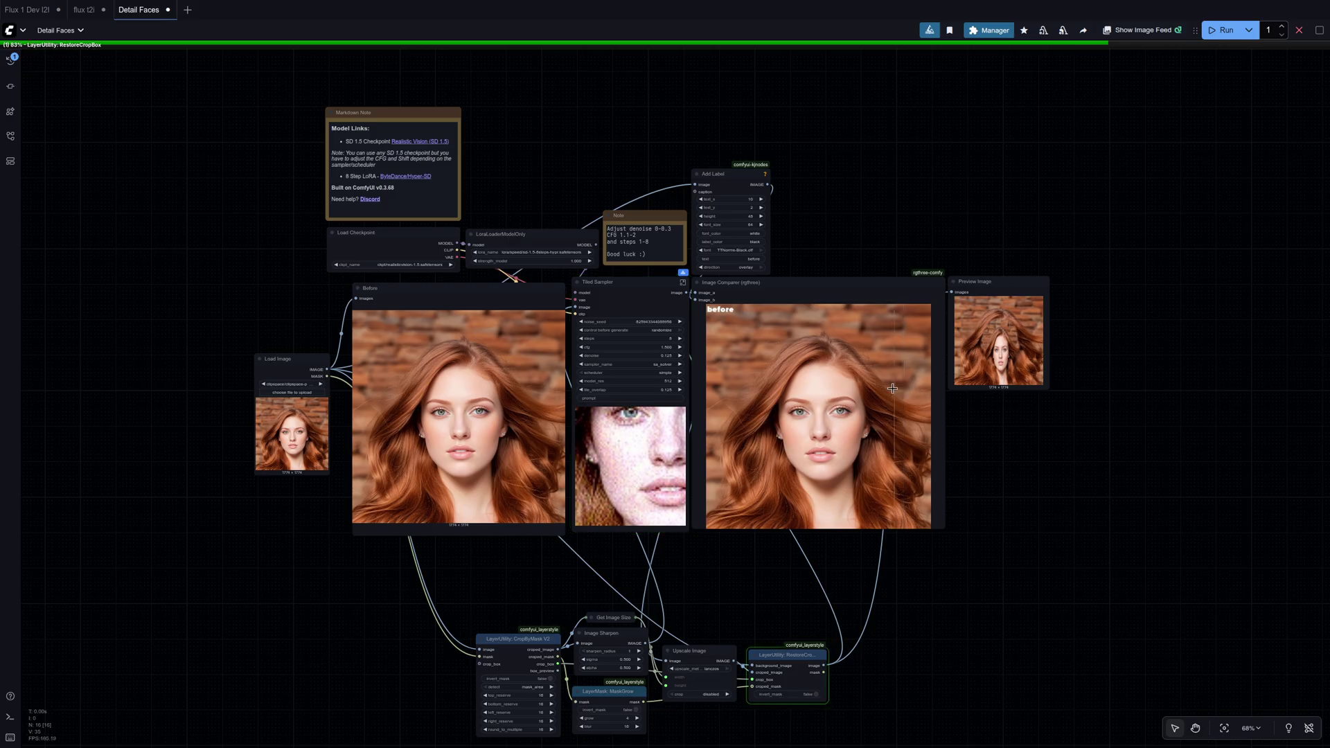
pyautogui.scroll(12, 885, 395)
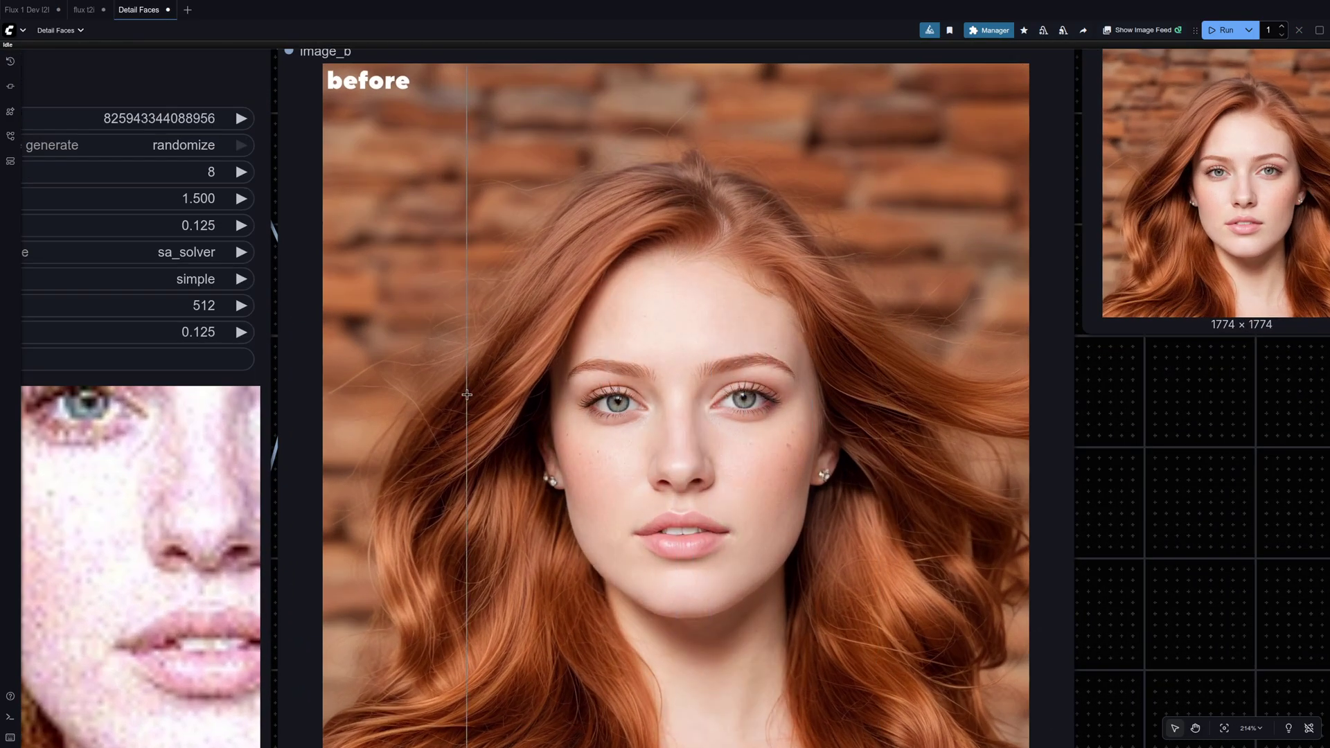
pyautogui.scroll(-7, 846, 435)
pyautogui.scroll(-4, 995, 460)
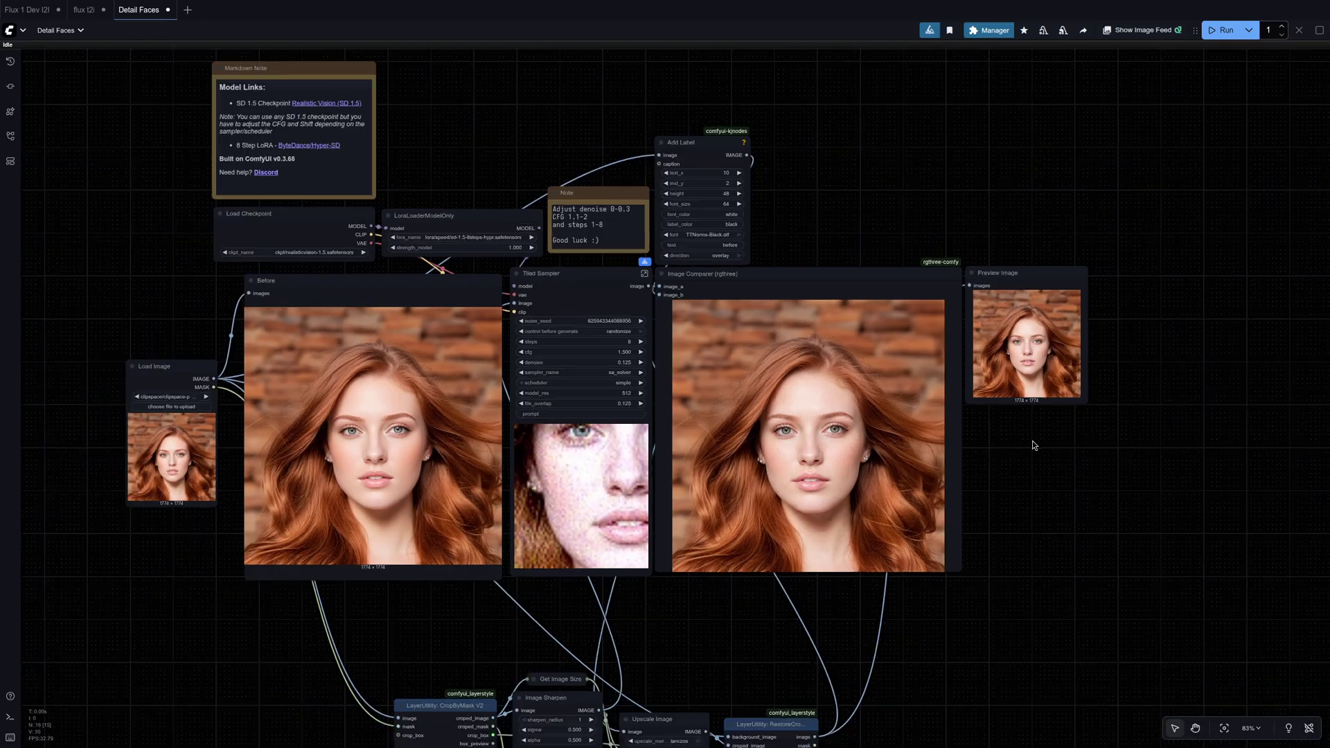
pyautogui.moveTo(1027, 448); pyautogui.dragTo(1010, 456)
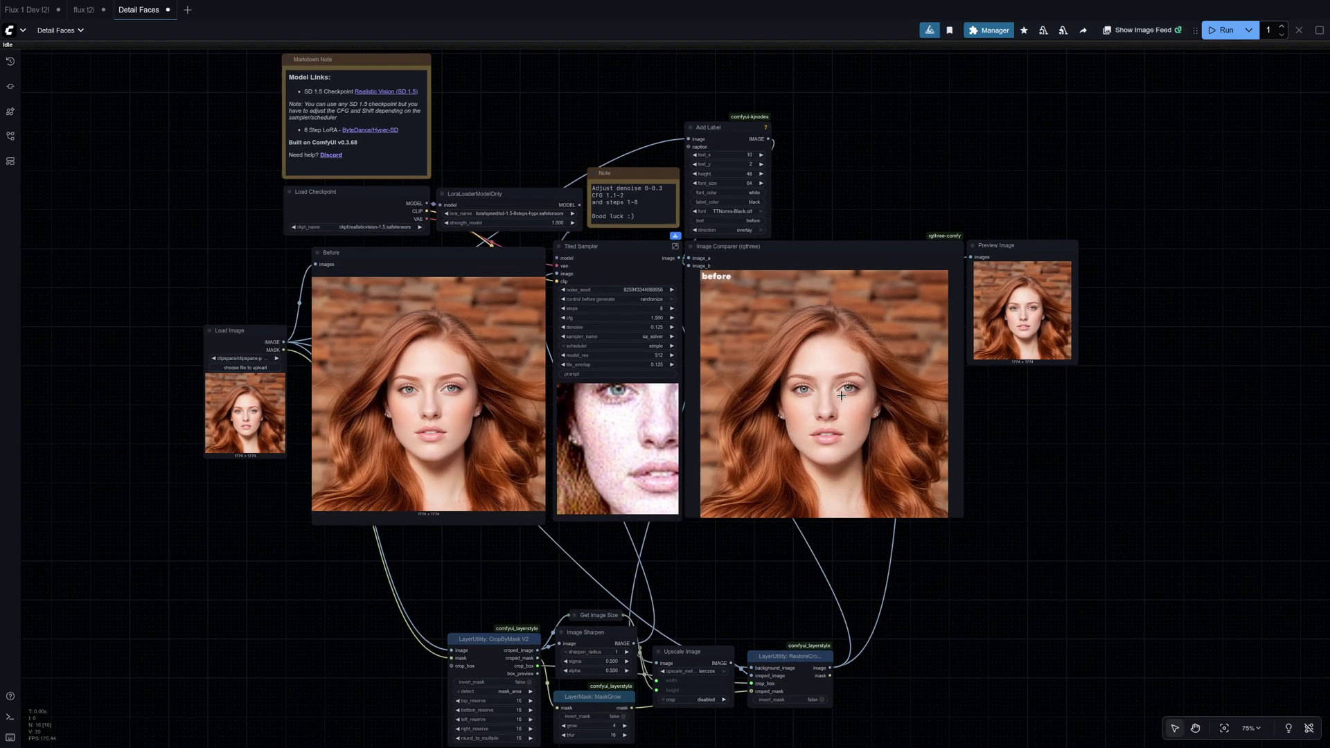
pyautogui.scroll(10, 672, 325)
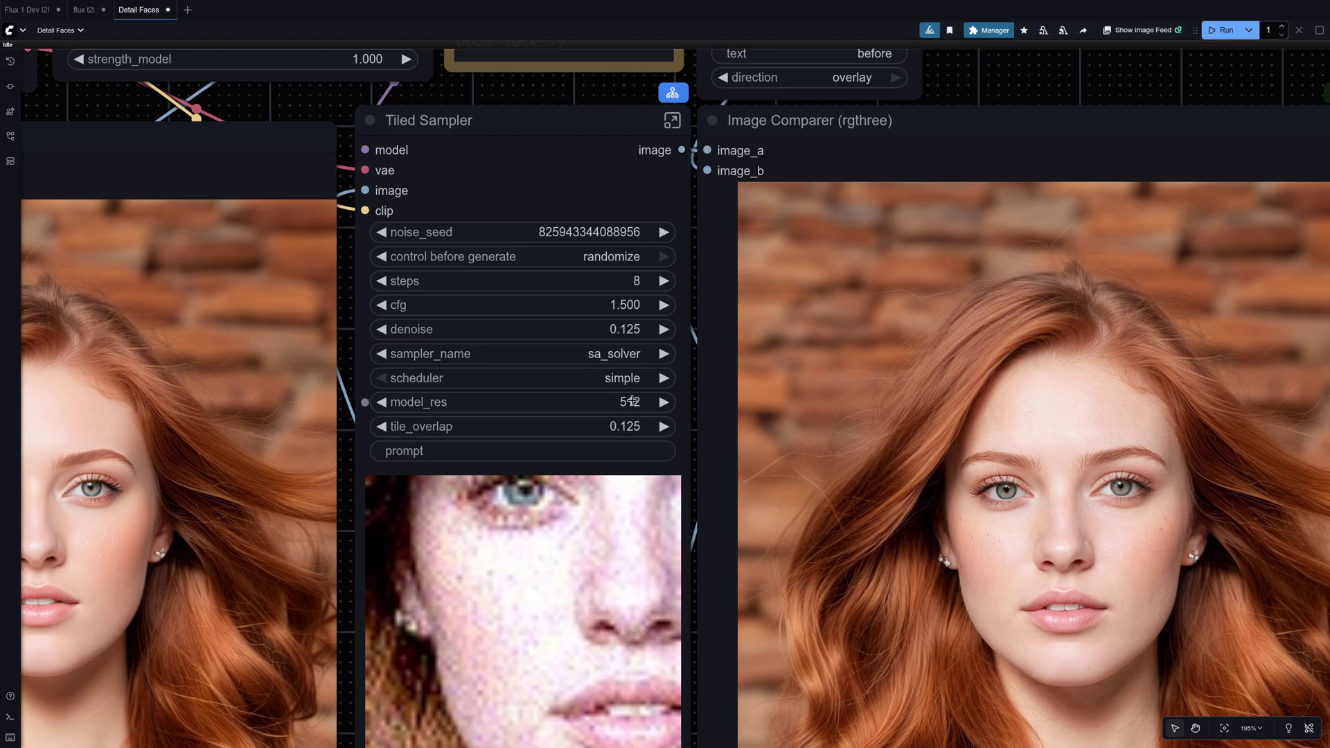
pyautogui.scroll(-3, 640, 408)
pyautogui.scroll(-5, 616, 284)
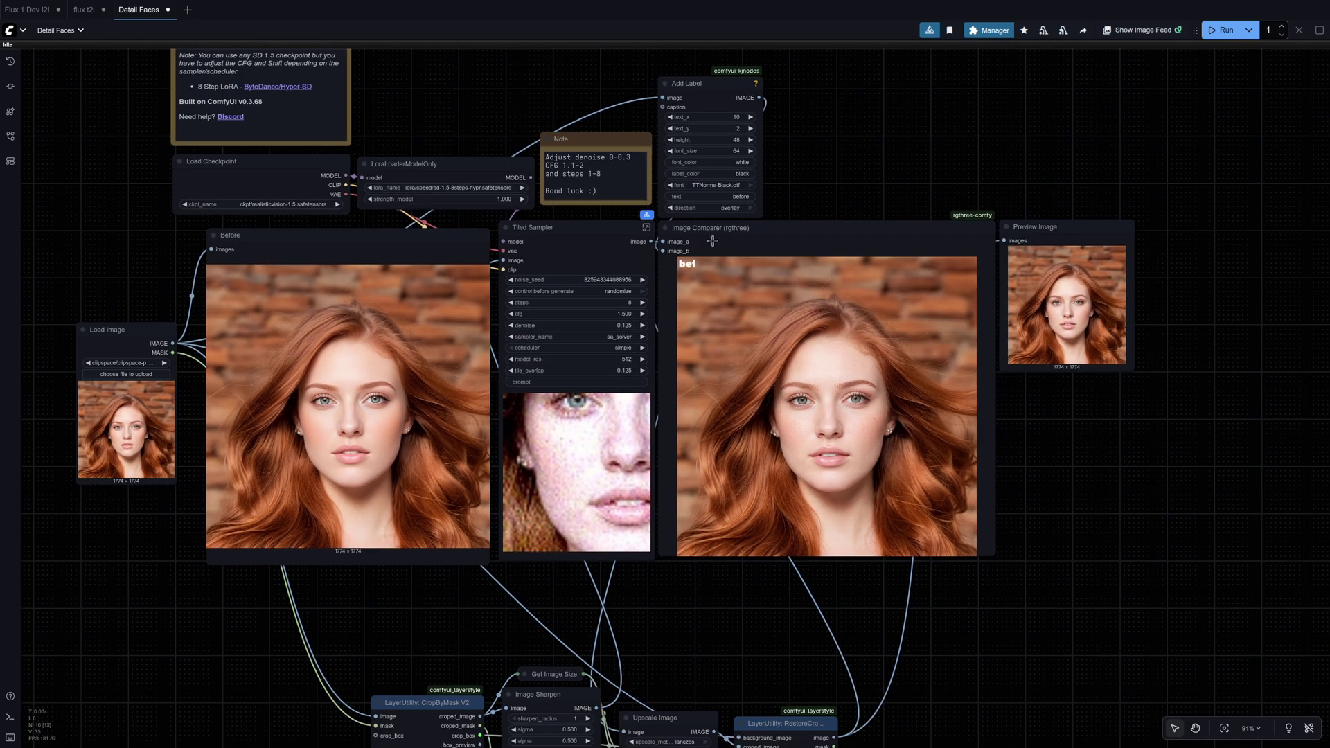
pyautogui.moveTo(832, 182); pyautogui.dragTo(802, 127)
pyautogui.moveTo(694, 595); pyautogui.dragTo(703, 702)
pyautogui.moveTo(443, 139); pyautogui.dragTo(713, 363)
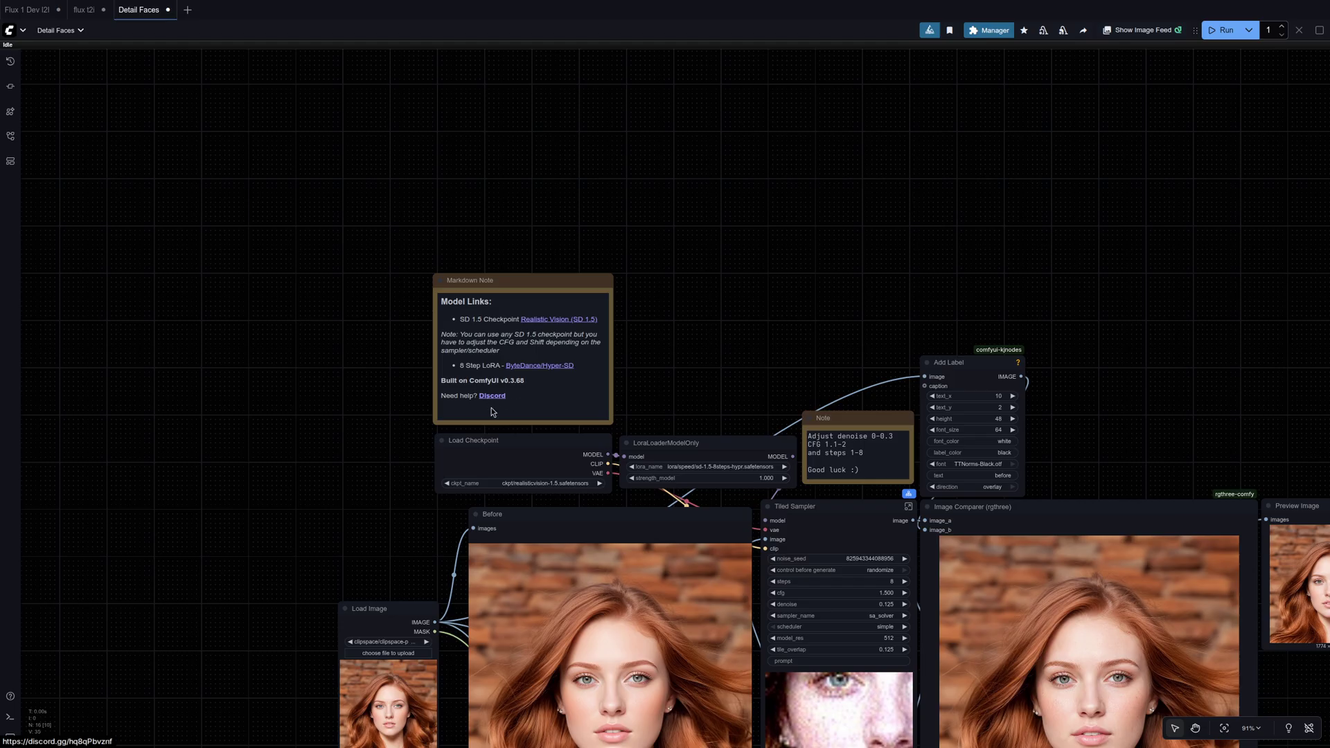
pyautogui.moveTo(551, 278); pyautogui.dragTo(552, 275)
pyautogui.click(712, 327)
pyautogui.moveTo(740, 351); pyautogui.dragTo(489, 138)
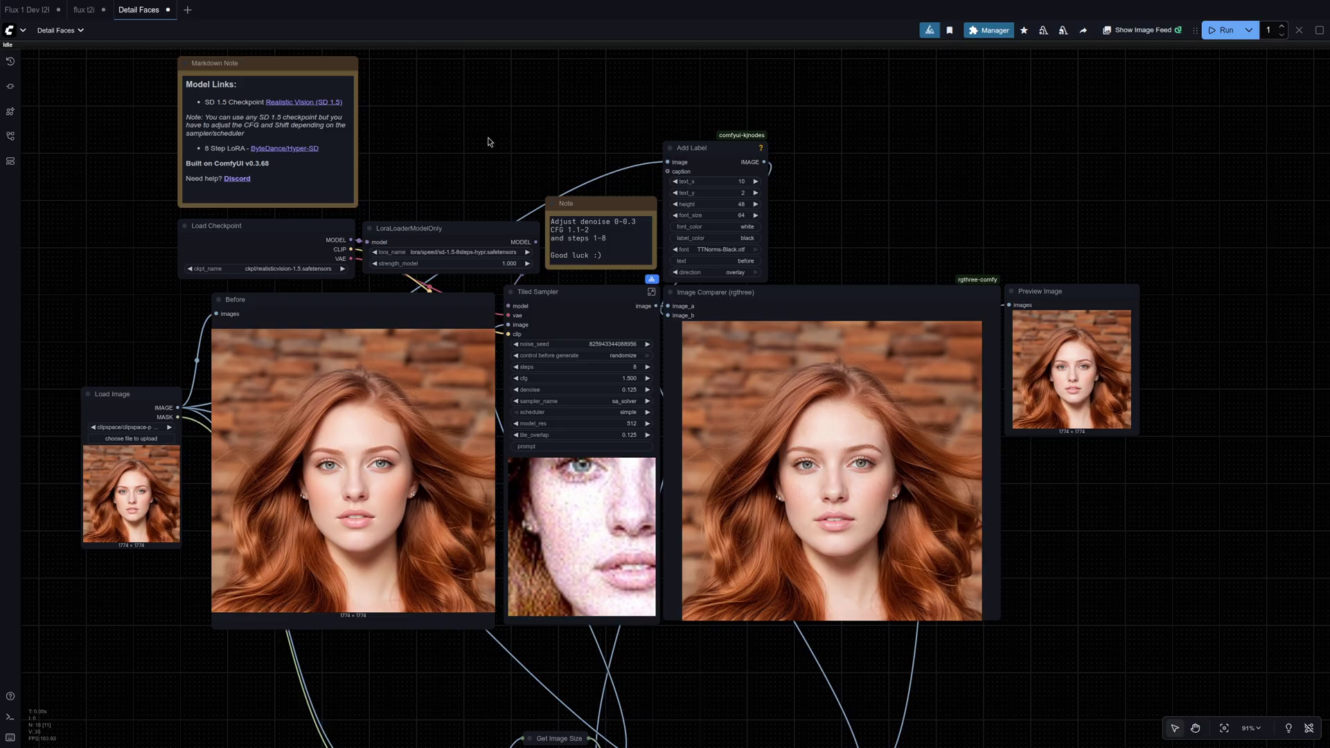